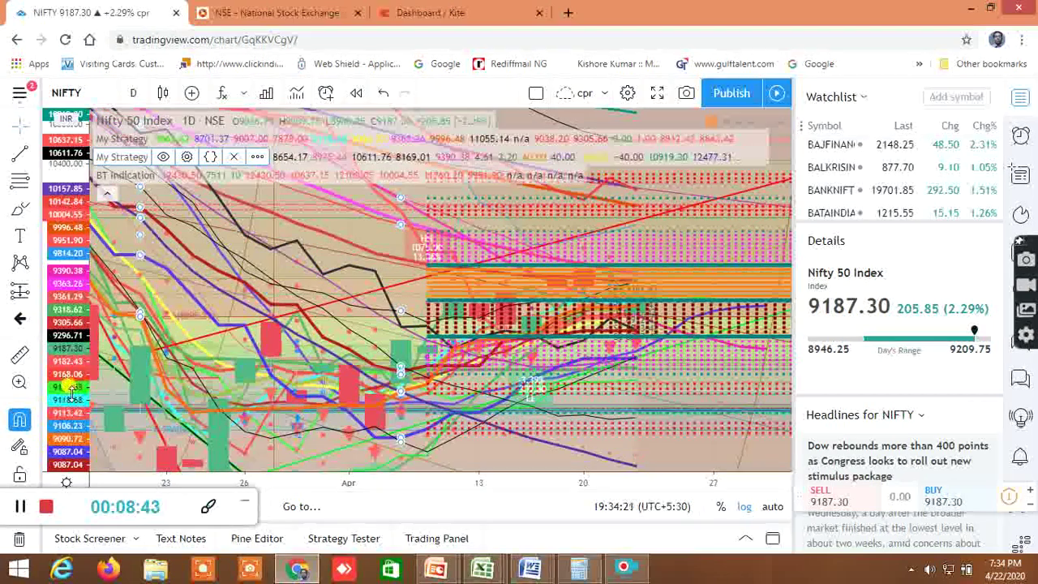
- Stretch the Nifty 50 chart's price scale, then switch to the GANN 360 ANALYSIS workbook in Excel and review its degree price levels
{"action": "left_click_drag", "start_coordinate": [103, 408], "coordinate": [572, 353]}
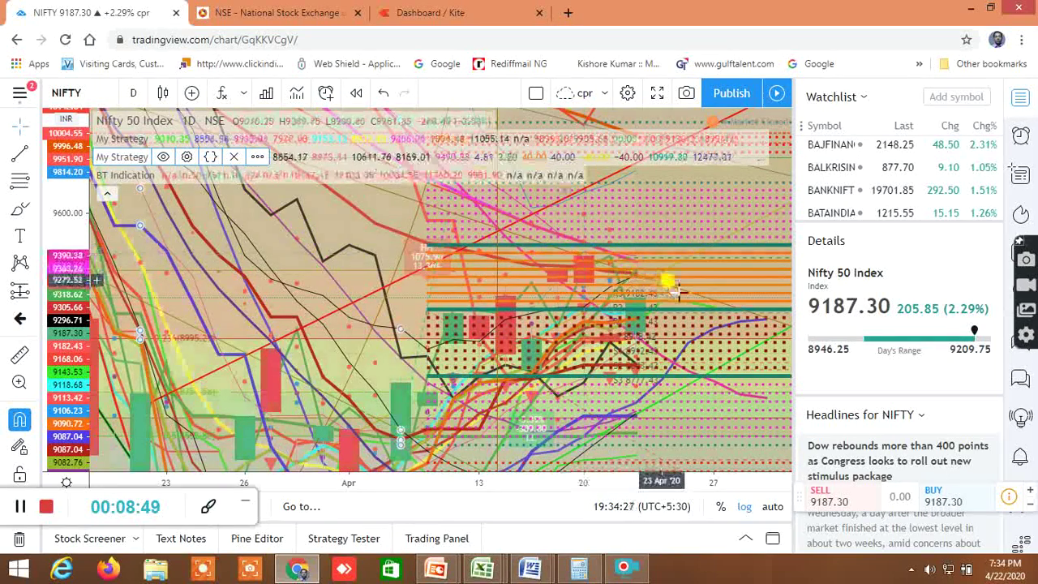
{"action": "left_click", "coordinate": [744, 168]}
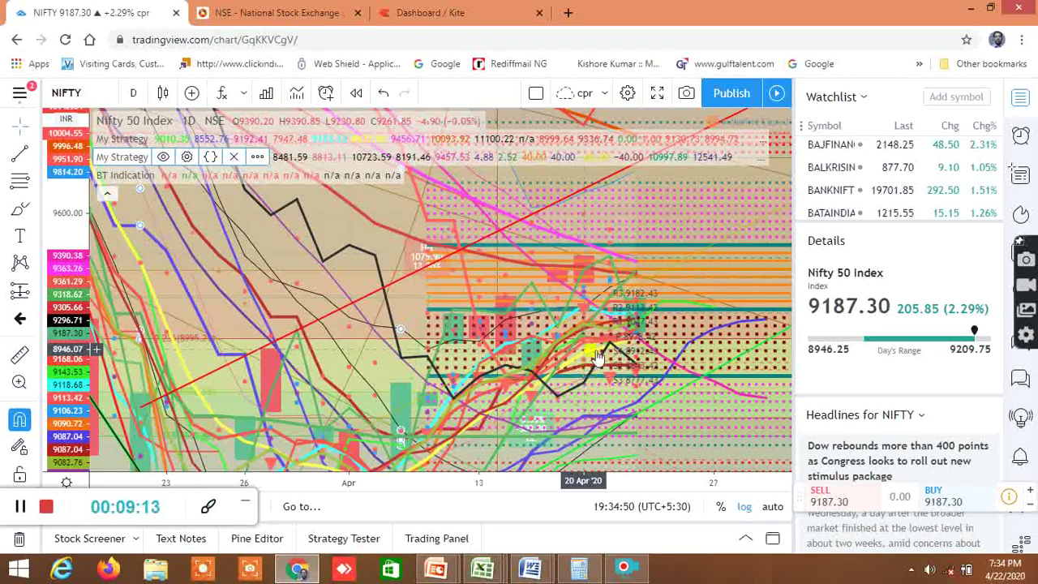
{"action": "mouse_move", "coordinate": [496, 572]}
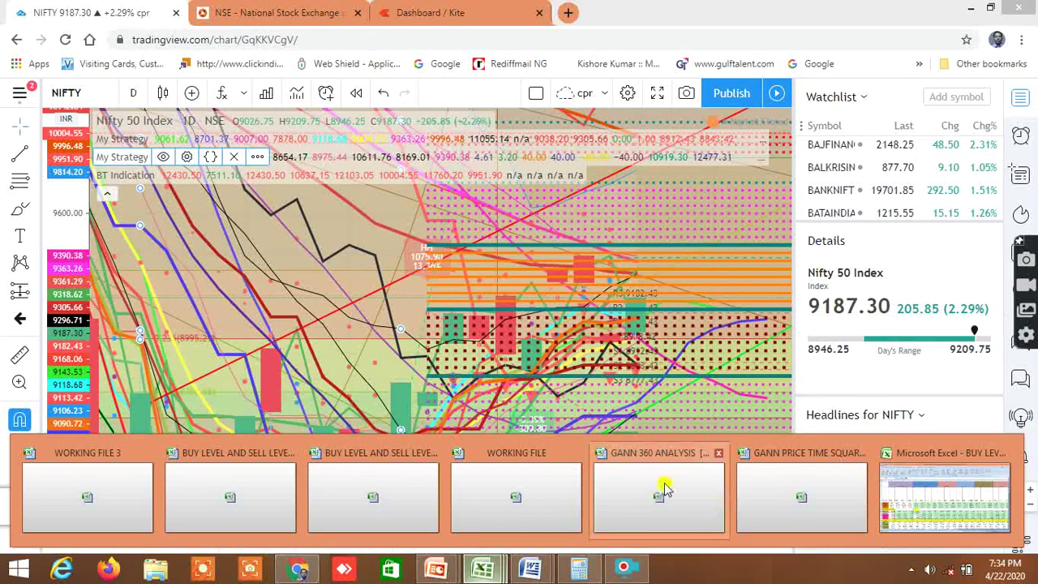
{"action": "left_click", "coordinate": [702, 496]}
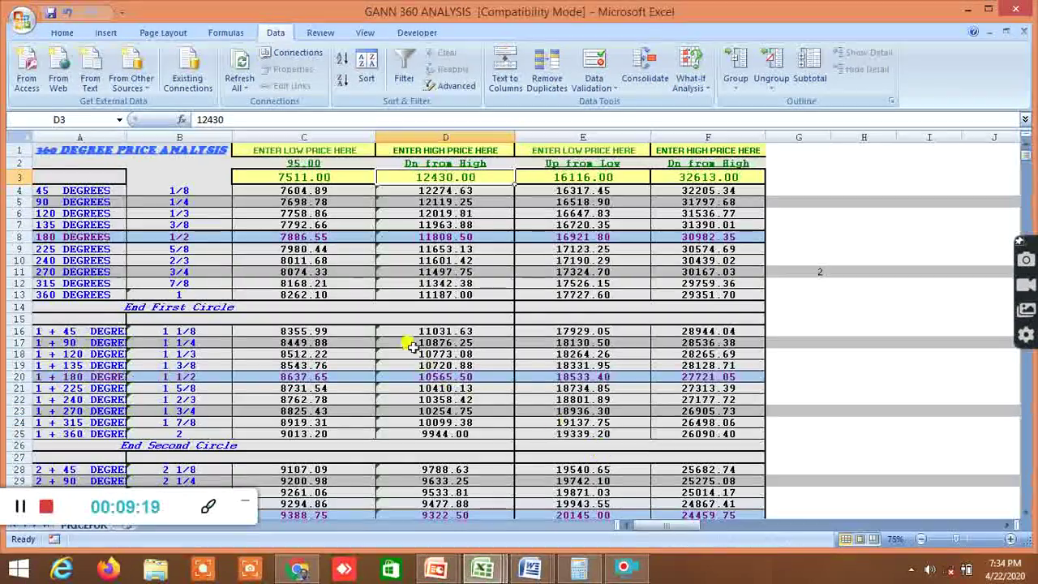
{"action": "scroll", "coordinate": [437, 276], "scroll_direction": "down", "scroll_amount": 3}
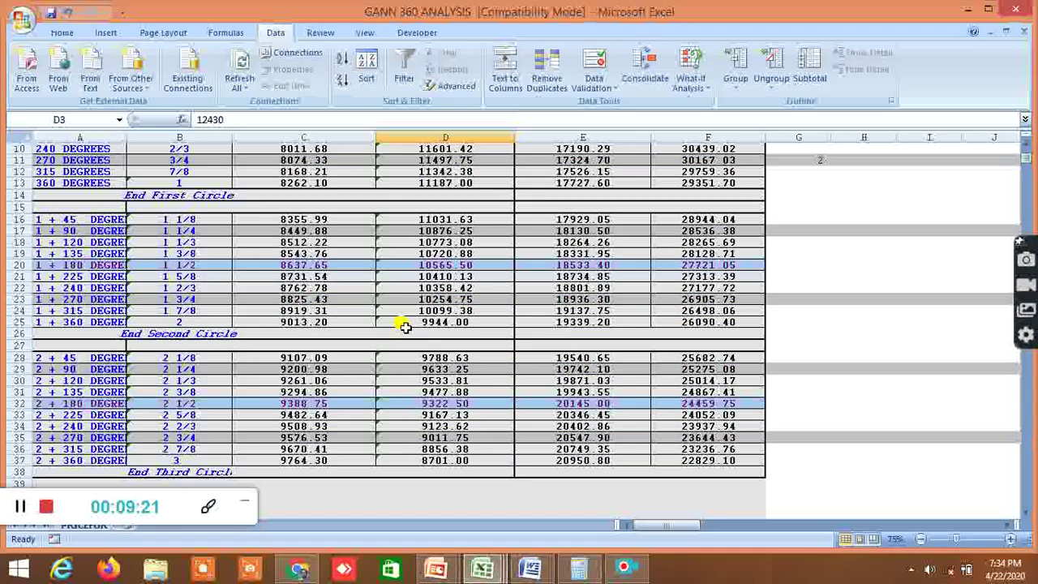
{"action": "scroll", "coordinate": [400, 326], "scroll_direction": "up", "scroll_amount": 3}
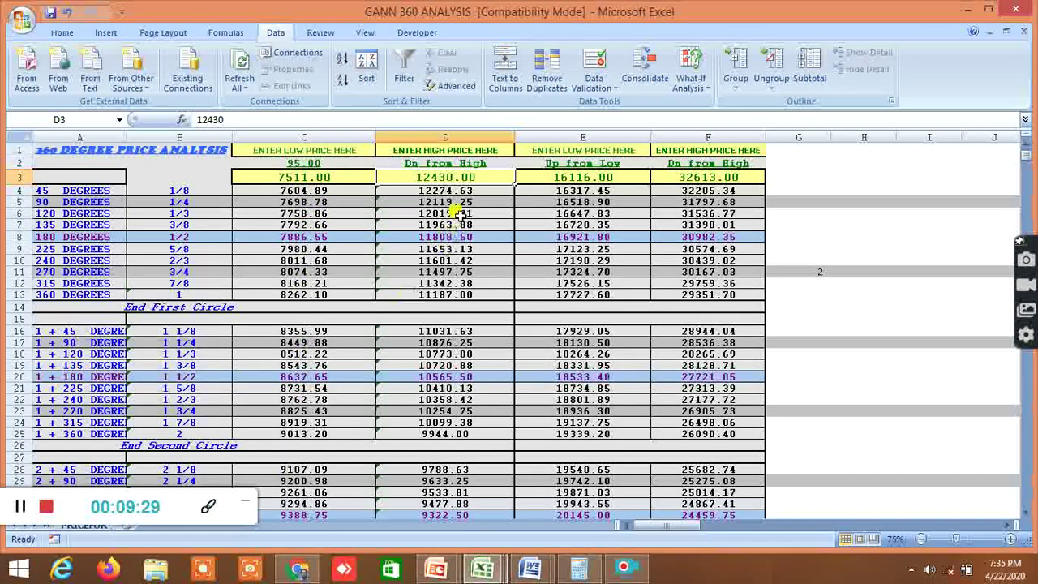
{"action": "scroll", "coordinate": [335, 335], "scroll_direction": "down", "scroll_amount": 2}
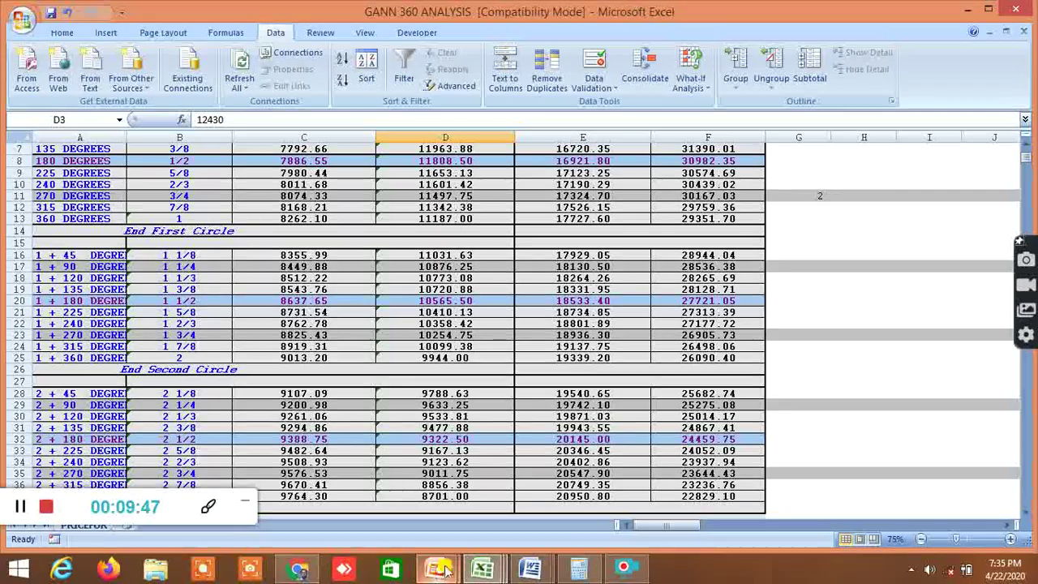
- Check the Nifty chart in Chrome again, return to the GANN 360 ANALYSIS workbook in Excel and inspect the third-circle level in cell C37
{"action": "left_click", "coordinate": [299, 569]}
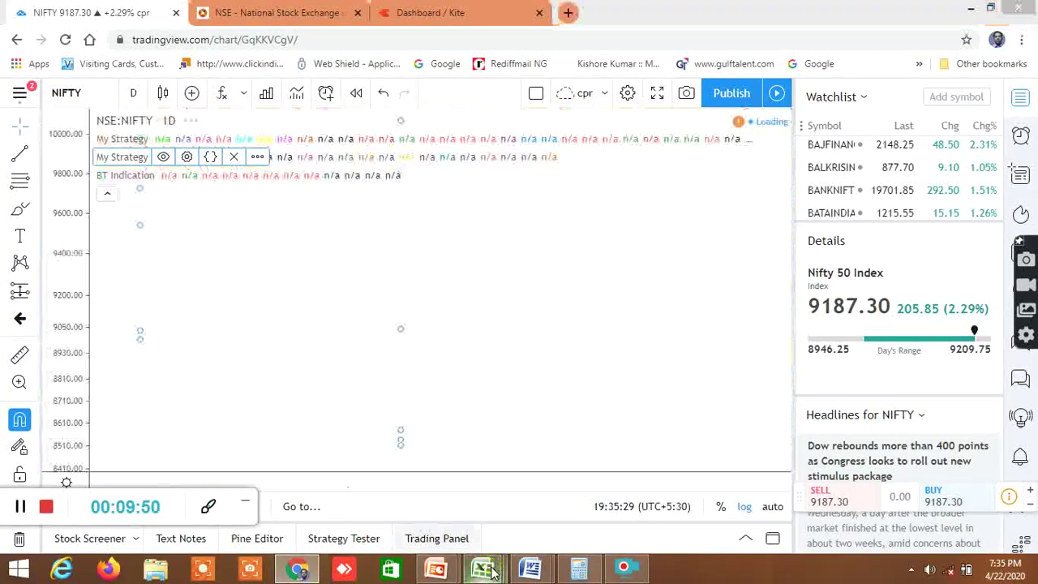
{"action": "mouse_move", "coordinate": [482, 567]}
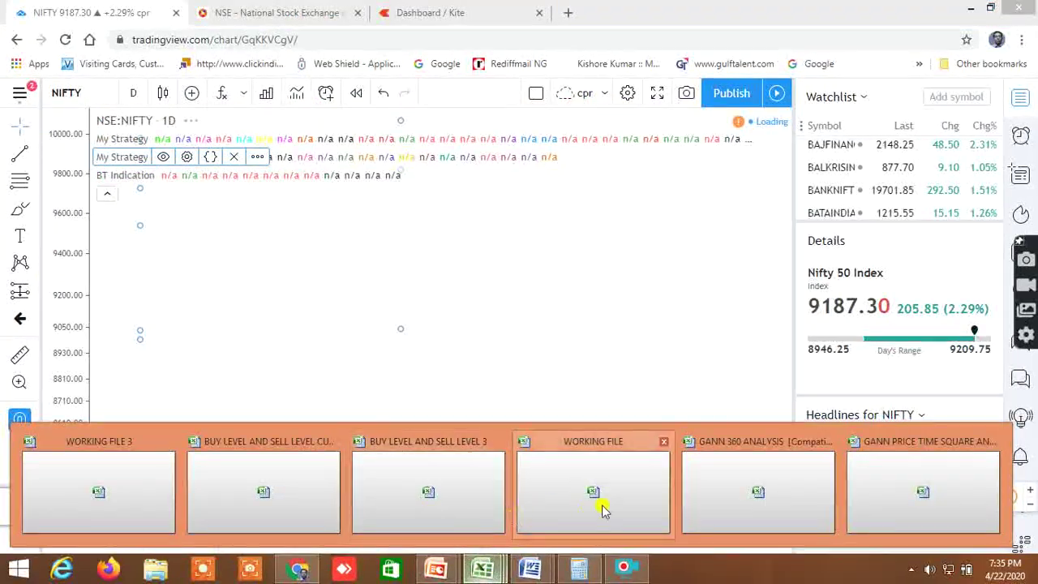
{"action": "left_click", "coordinate": [753, 496]}
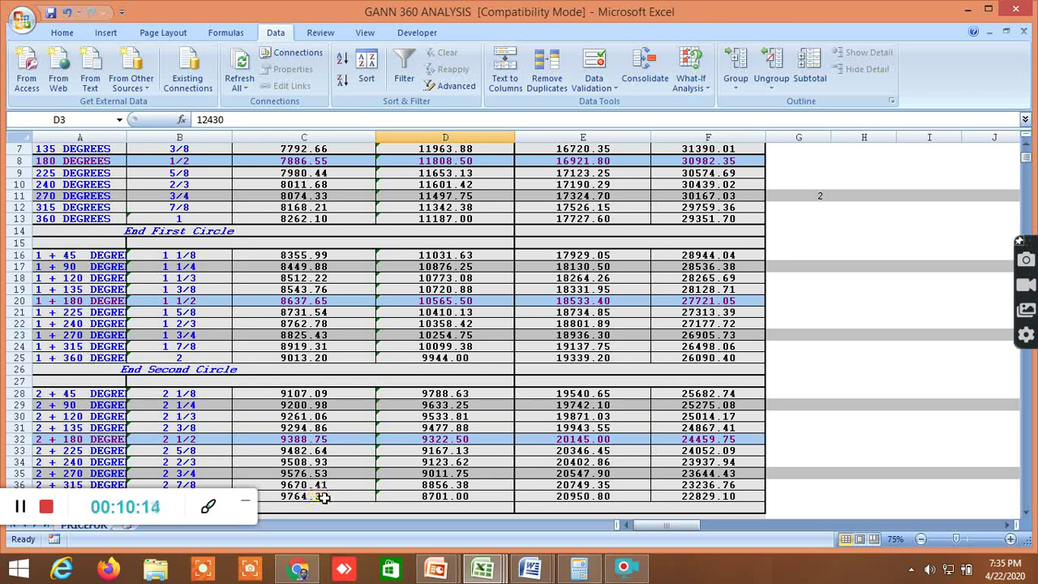
{"action": "left_click", "coordinate": [323, 496]}
{"action": "right_click", "coordinate": [322, 496]}
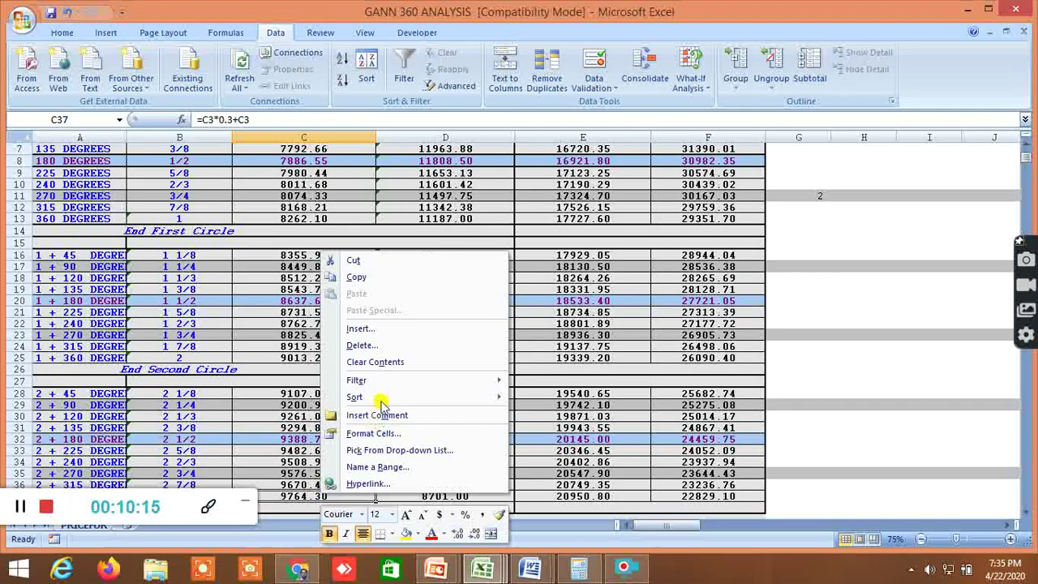
{"action": "scroll", "coordinate": [625, 294], "scroll_direction": "up", "scroll_amount": 2}
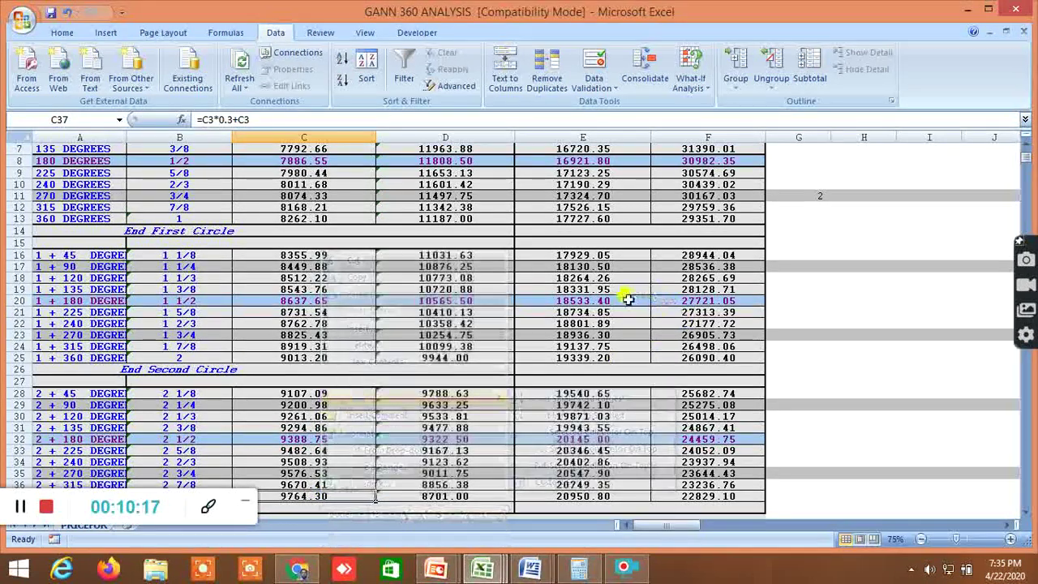
- Set the high price in cell D3 to 9390, checking the 20 April high on the Nifty chart in Chrome
{"action": "left_click", "coordinate": [471, 180]}
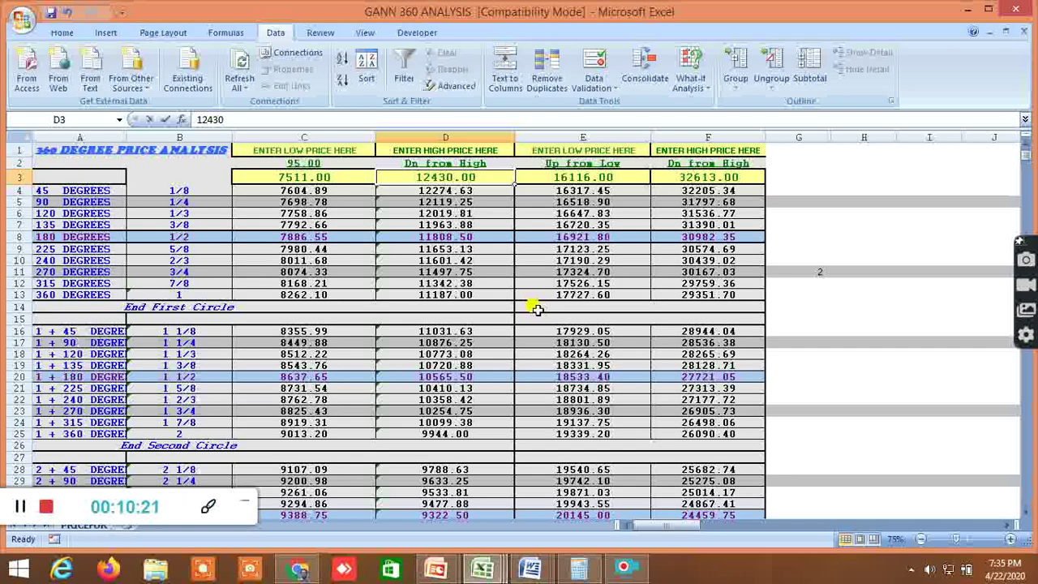
{"action": "type", "text": "9390"}
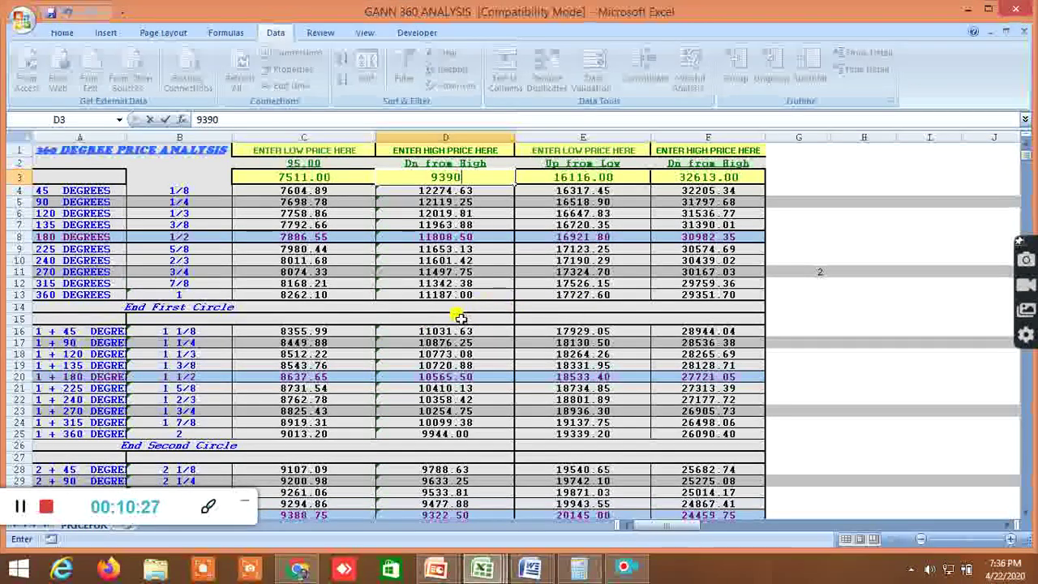
{"action": "left_click", "coordinate": [298, 567]}
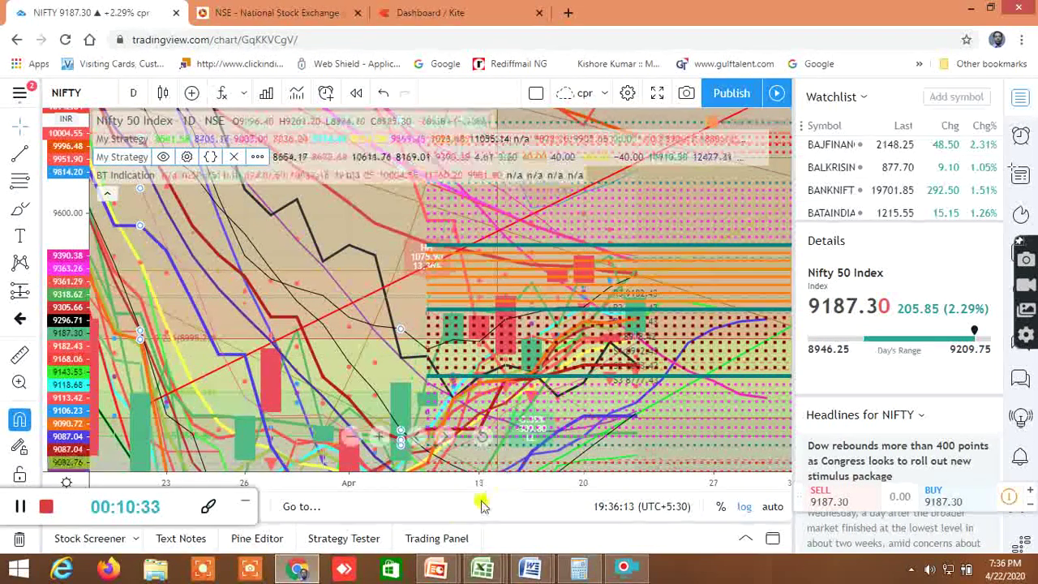
{"action": "mouse_move", "coordinate": [484, 568]}
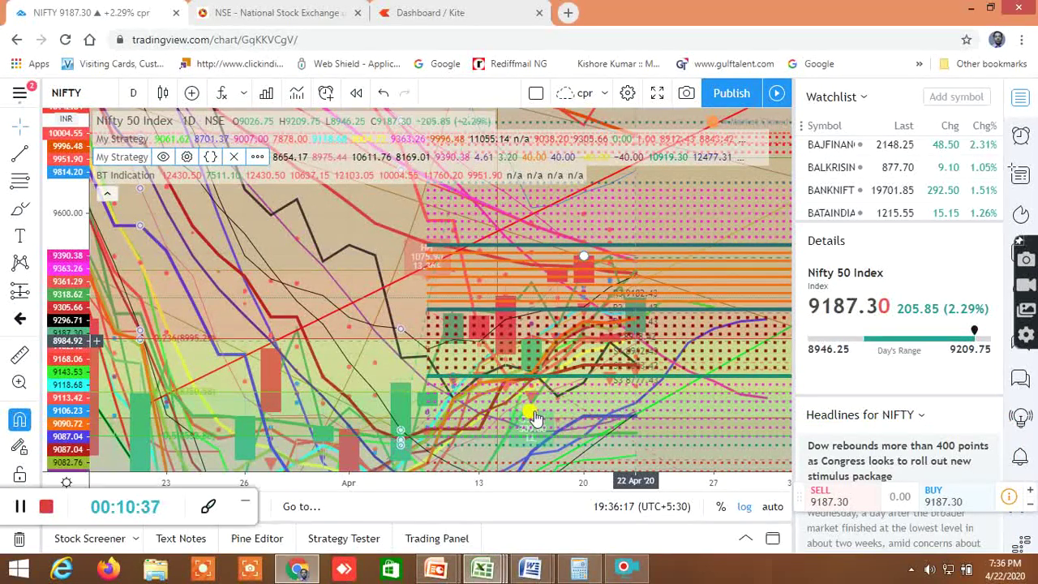
{"action": "mouse_move", "coordinate": [534, 408]}
{"action": "left_mouse_down"}
{"action": "mouse_move", "coordinate": [624, 399]}
{"action": "mouse_move", "coordinate": [607, 378]}
{"action": "mouse_move", "coordinate": [617, 399]}
{"action": "left_mouse_up"}
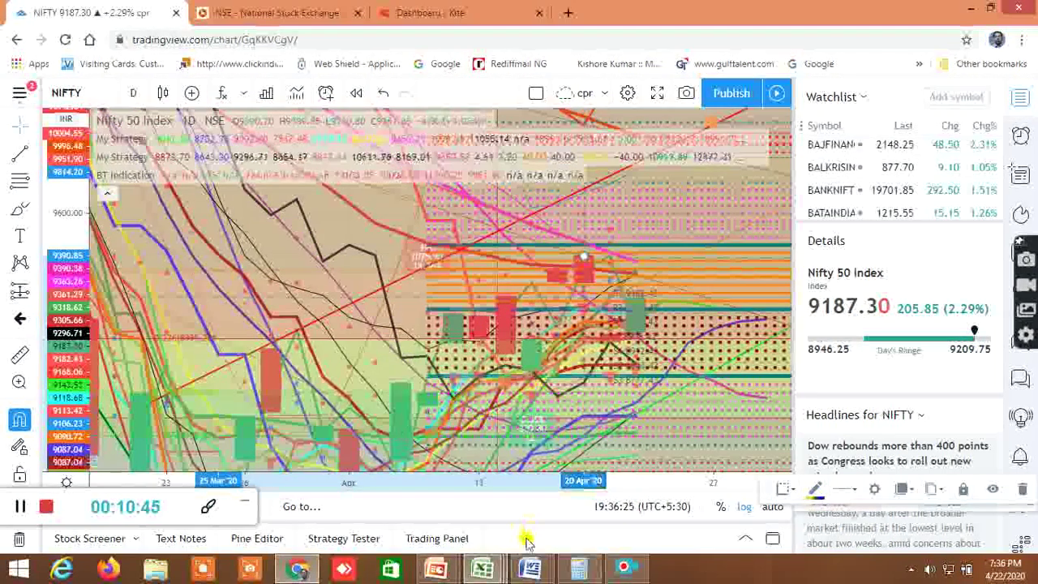
{"action": "mouse_move", "coordinate": [484, 568]}
{"action": "left_click", "coordinate": [762, 489]}
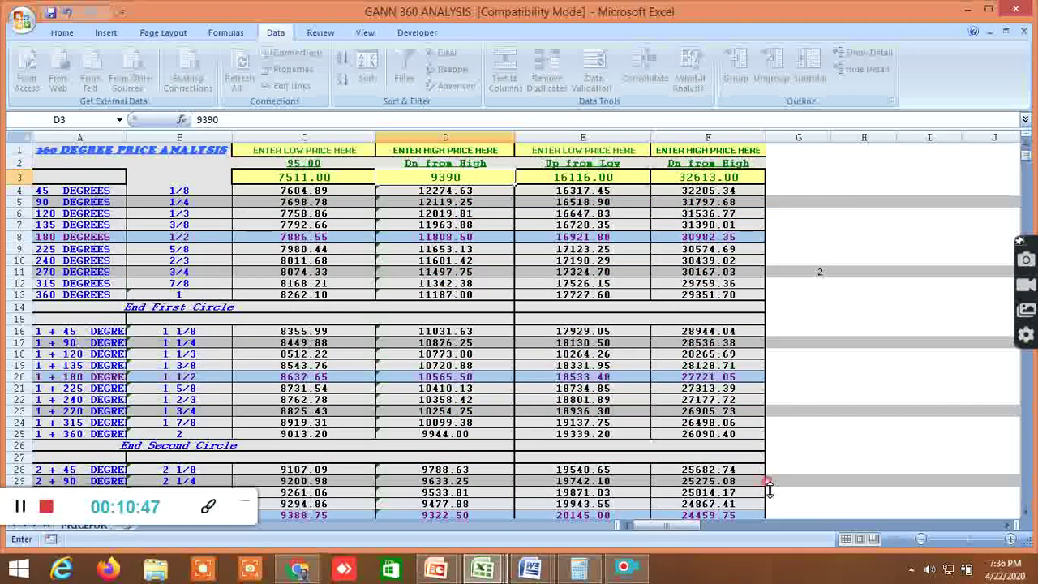
{"action": "type", "text": "9390"}
{"action": "key", "text": "Return"}
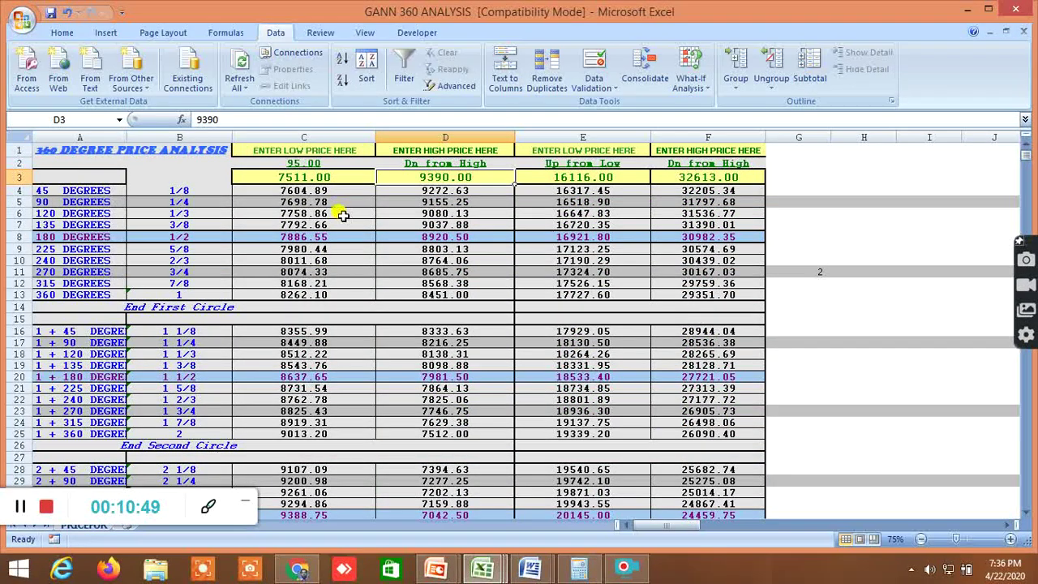
- Set the low price in cell C3 to 8909
{"action": "left_click", "coordinate": [340, 213]}
{"action": "left_click", "coordinate": [332, 182]}
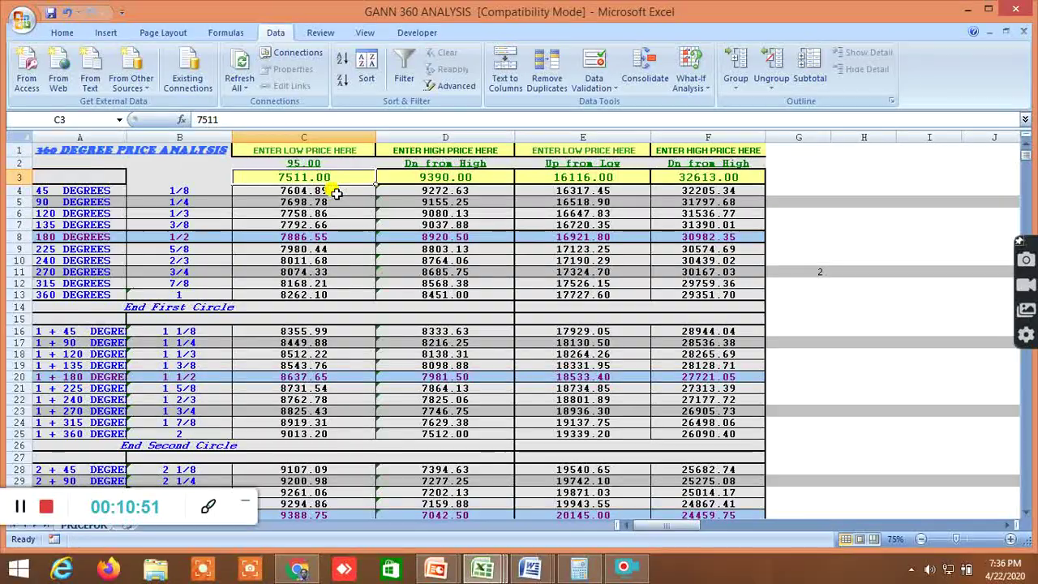
{"action": "type", "text": "8909"}
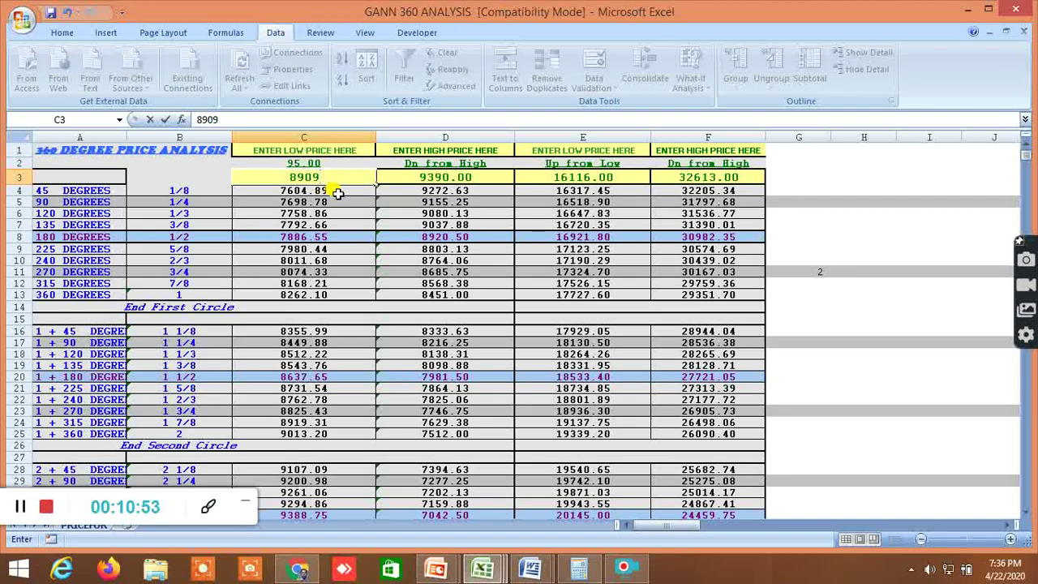
{"action": "key", "text": "Return"}
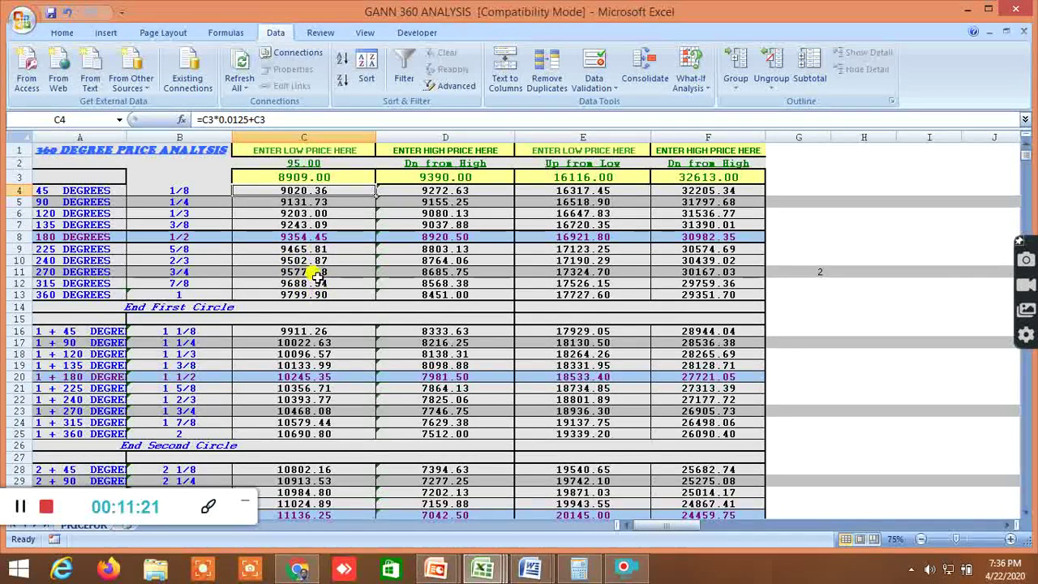
- Undo the last entries for the low price in C3 and the high price in D3
{"action": "left_click", "coordinate": [68, 14]}
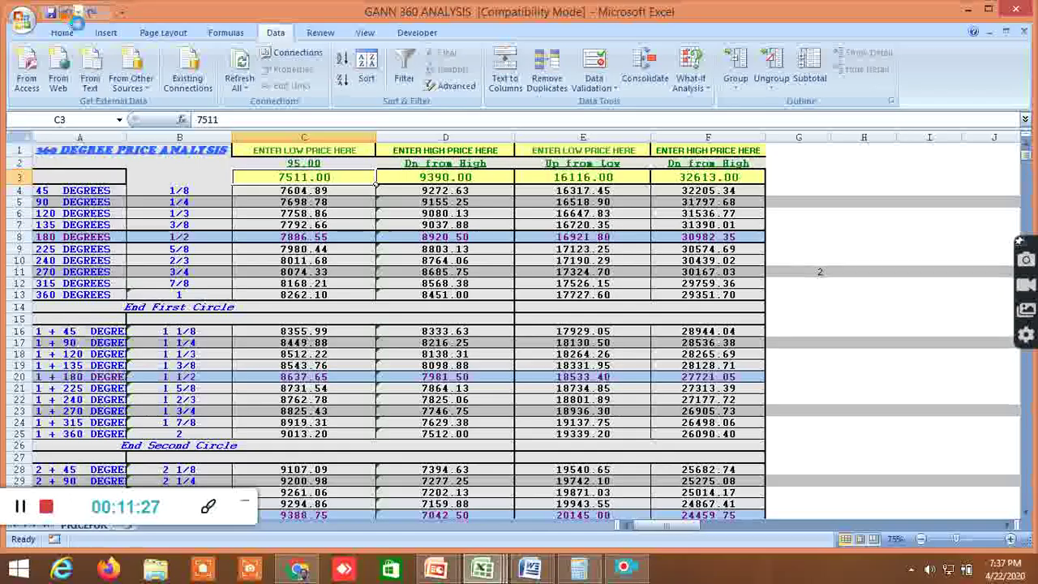
{"action": "left_click", "coordinate": [68, 14]}
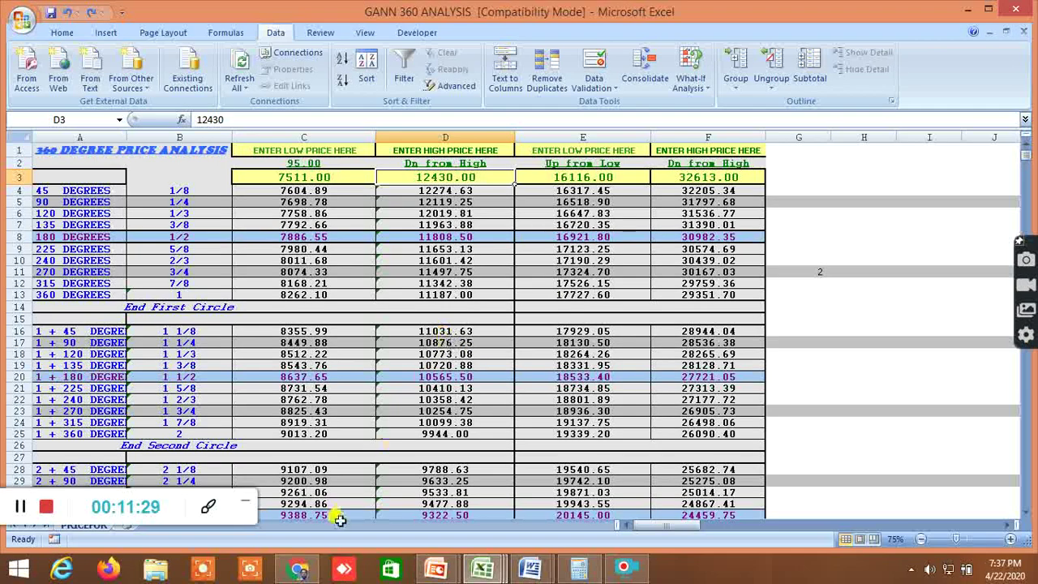
- Switch to TradingView in Chrome, load BANKNIFTY from the watchlist, and rescale and reposition the chart so the April candles and pivot levels are readable
{"action": "left_click", "coordinate": [298, 567]}
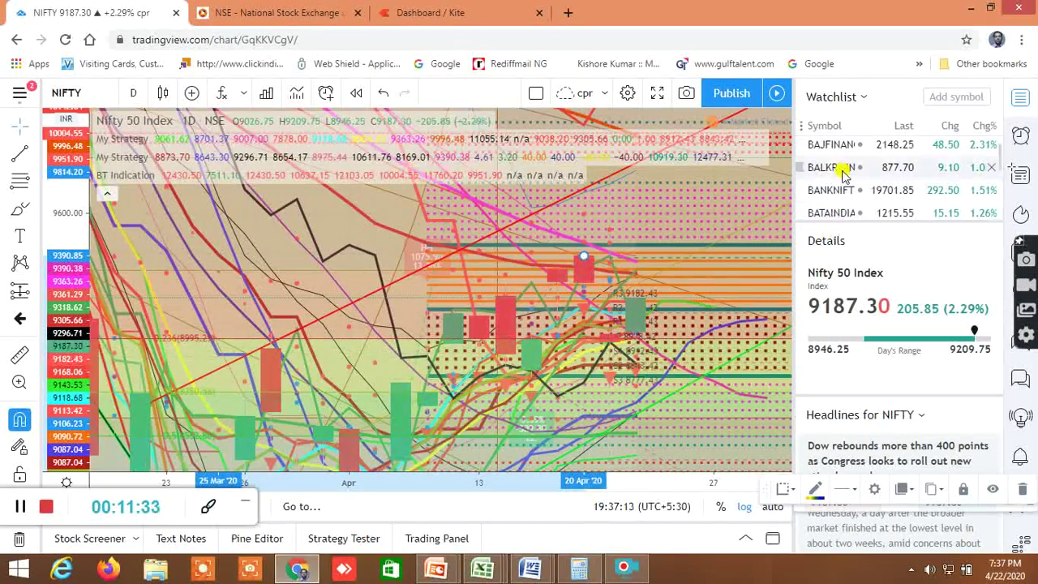
{"action": "left_click", "coordinate": [840, 192]}
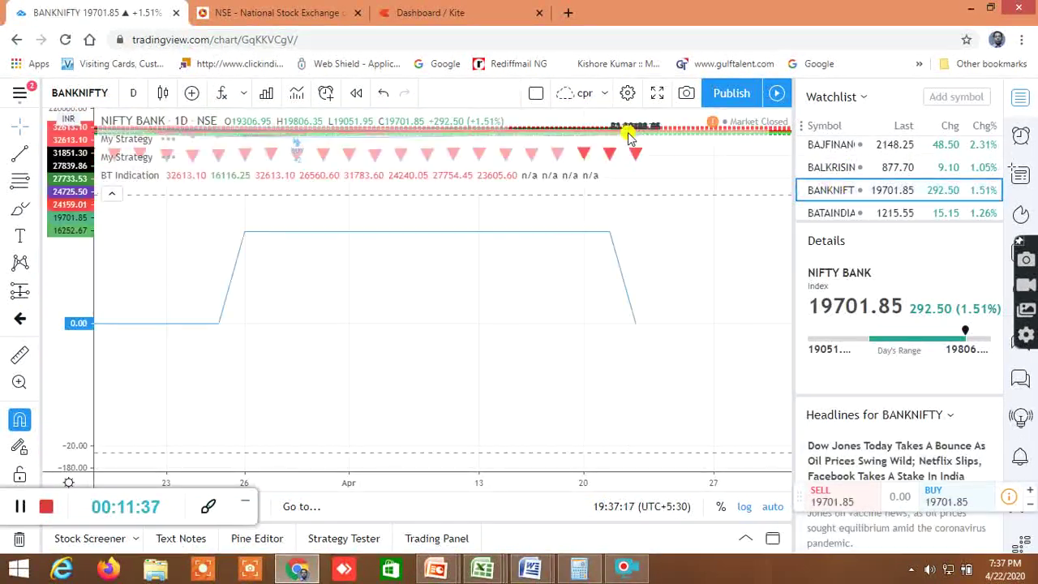
{"action": "left_click", "coordinate": [586, 373]}
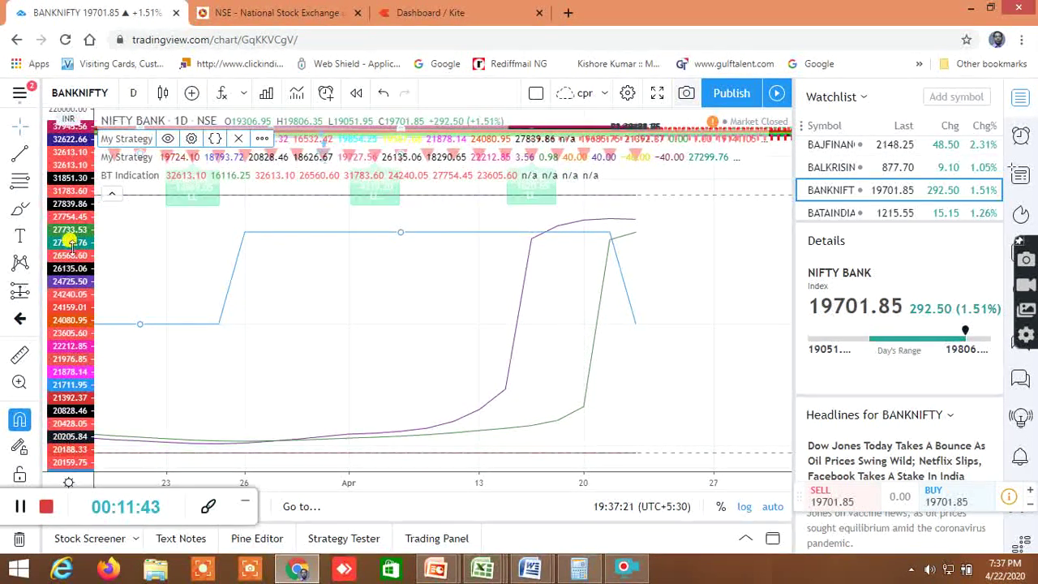
{"action": "left_click", "coordinate": [61, 268]}
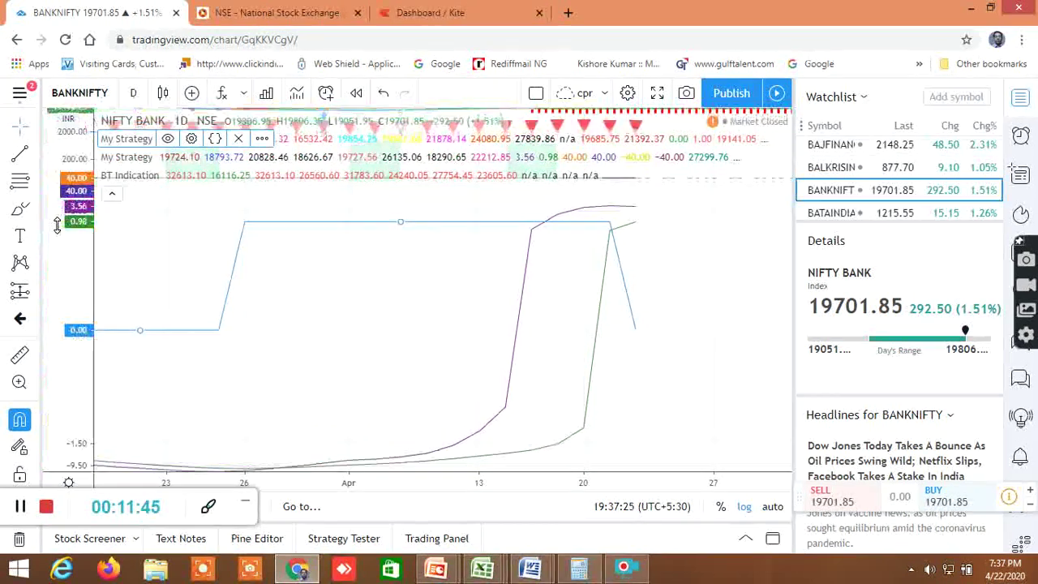
{"action": "left_click", "coordinate": [663, 122]}
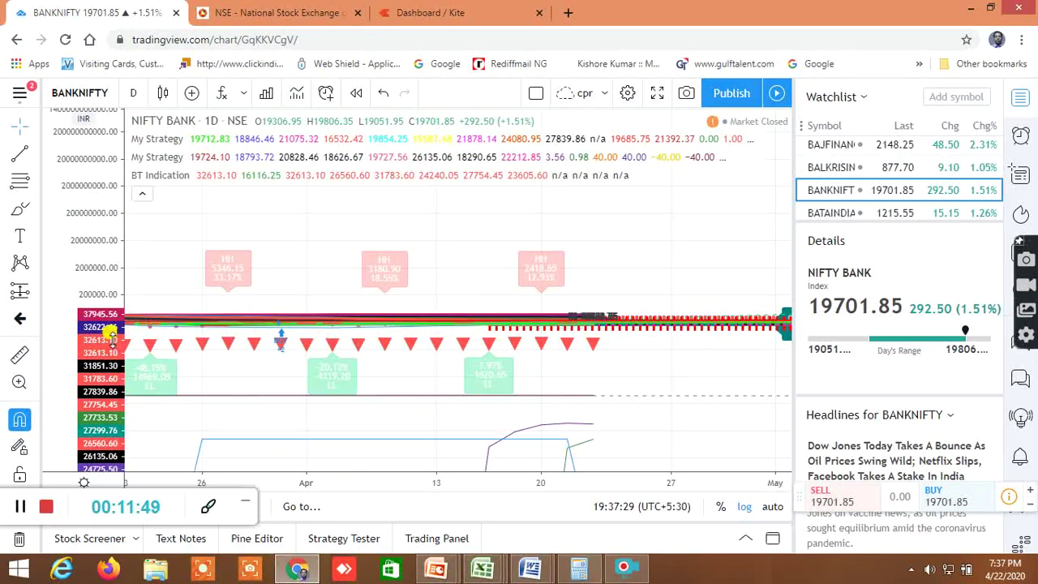
{"action": "left_click_drag", "start_coordinate": [112, 339], "coordinate": [162, 328]}
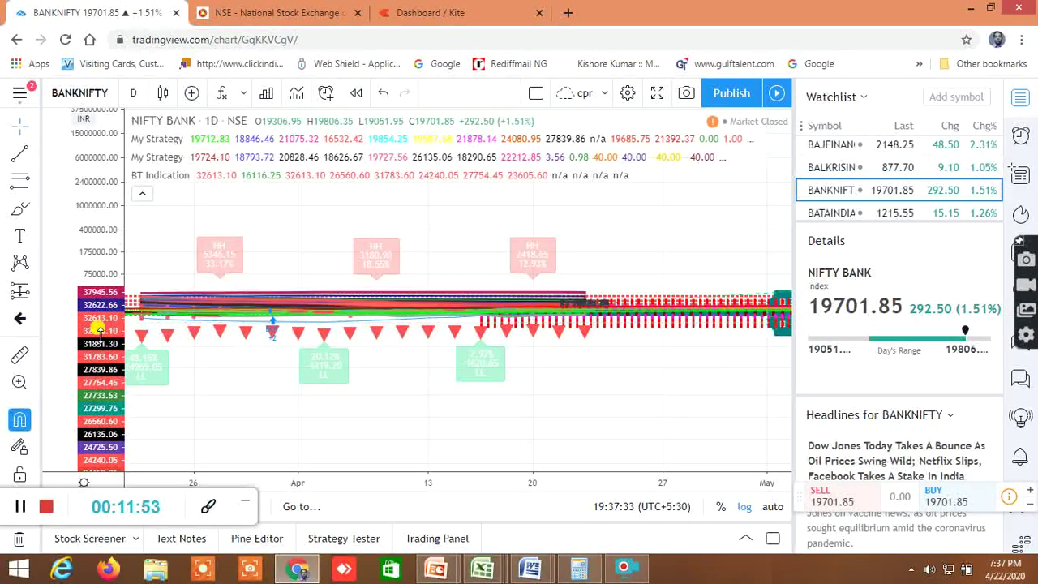
{"action": "left_click_drag", "start_coordinate": [97, 330], "coordinate": [465, 253]}
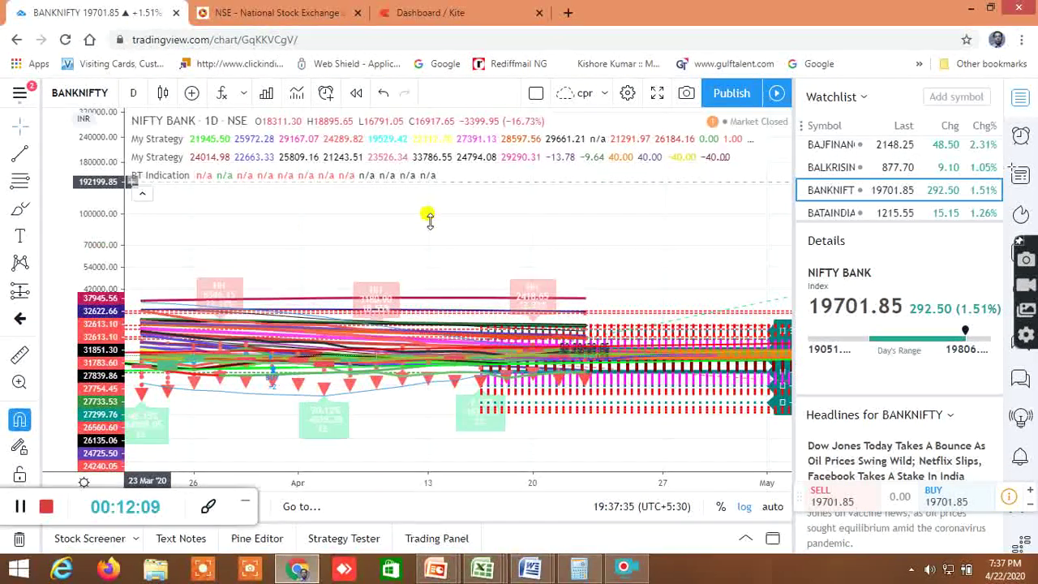
{"action": "left_click_drag", "start_coordinate": [97, 341], "coordinate": [58, 398]}
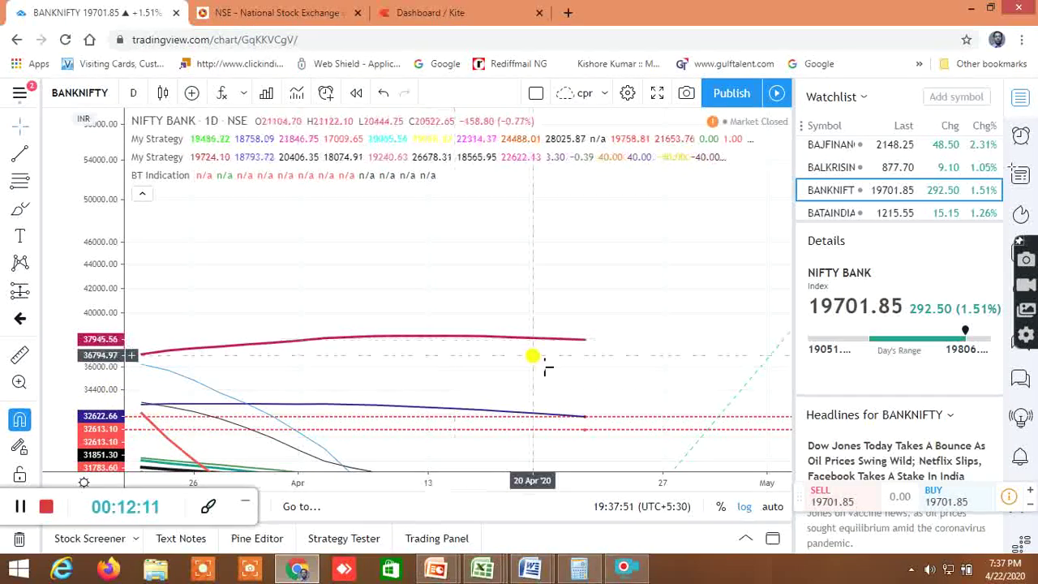
{"action": "left_click_drag", "start_coordinate": [530, 332], "coordinate": [406, 178]}
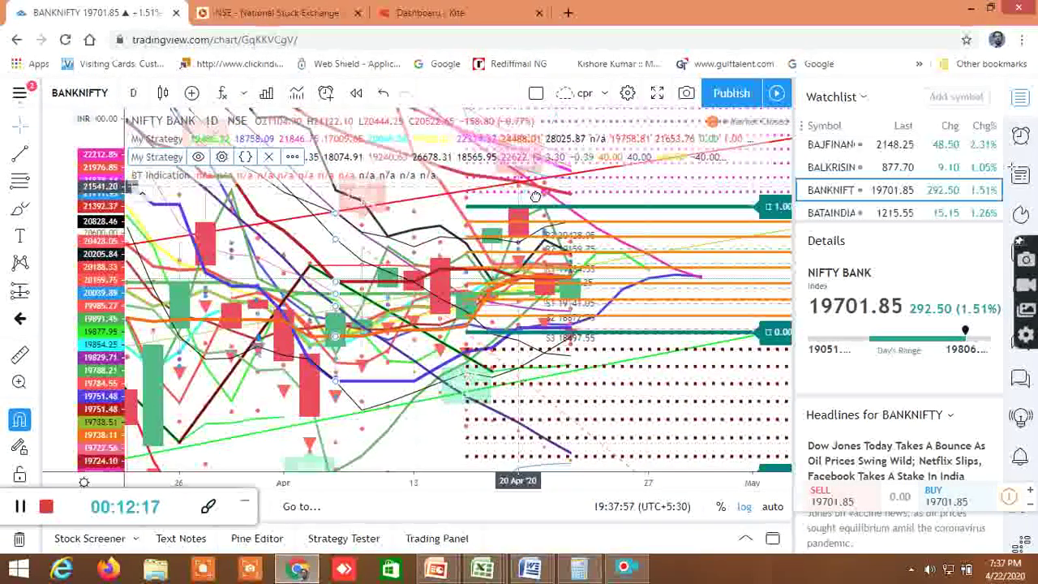
{"action": "left_click_drag", "start_coordinate": [106, 381], "coordinate": [95, 302]}
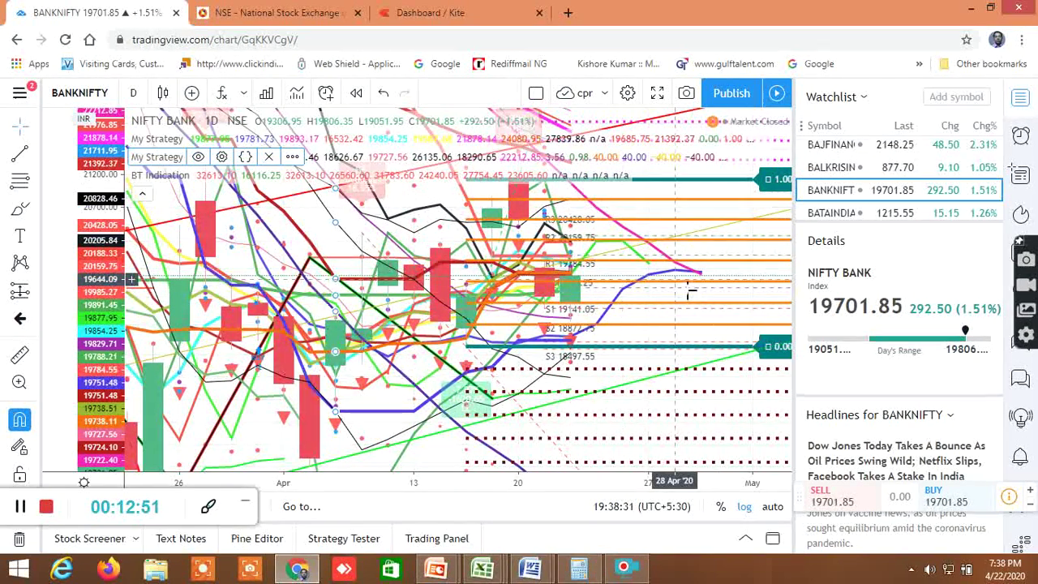
{"action": "left_click_drag", "start_coordinate": [690, 289], "coordinate": [629, 300]}
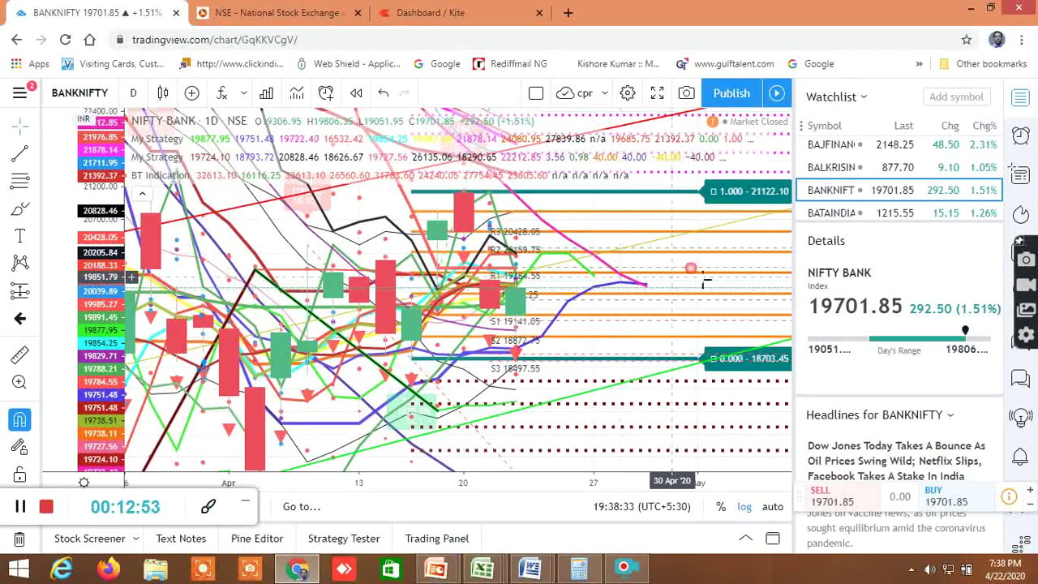
- Compress the BANKNIFTY chart's time and price scales to examine the candles between the 1.000, 0.000 and -1.000 levels
{"action": "left_click", "coordinate": [708, 206]}
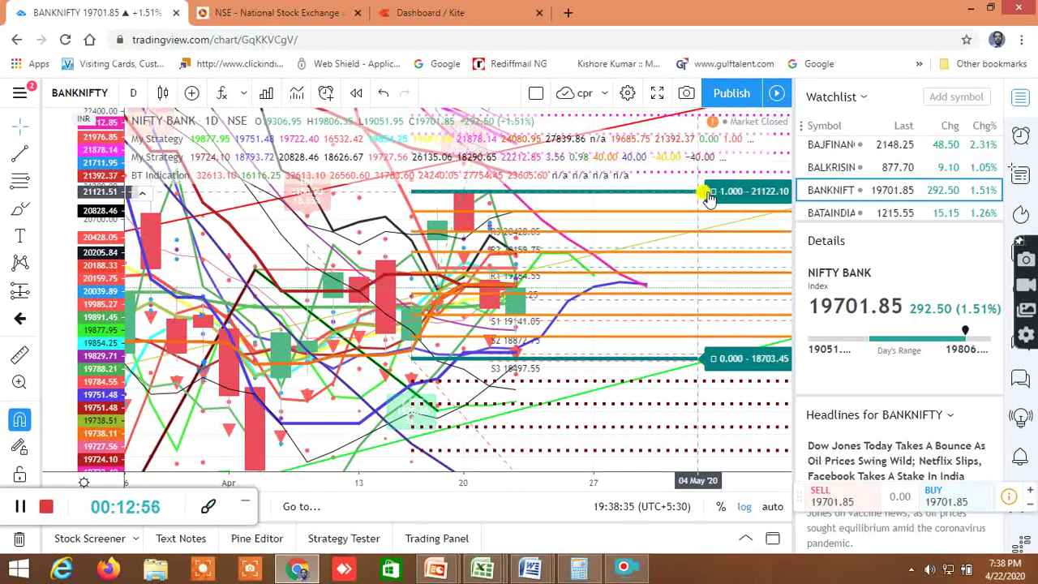
{"action": "scroll", "coordinate": [695, 344], "scroll_direction": "down", "scroll_amount": 1}
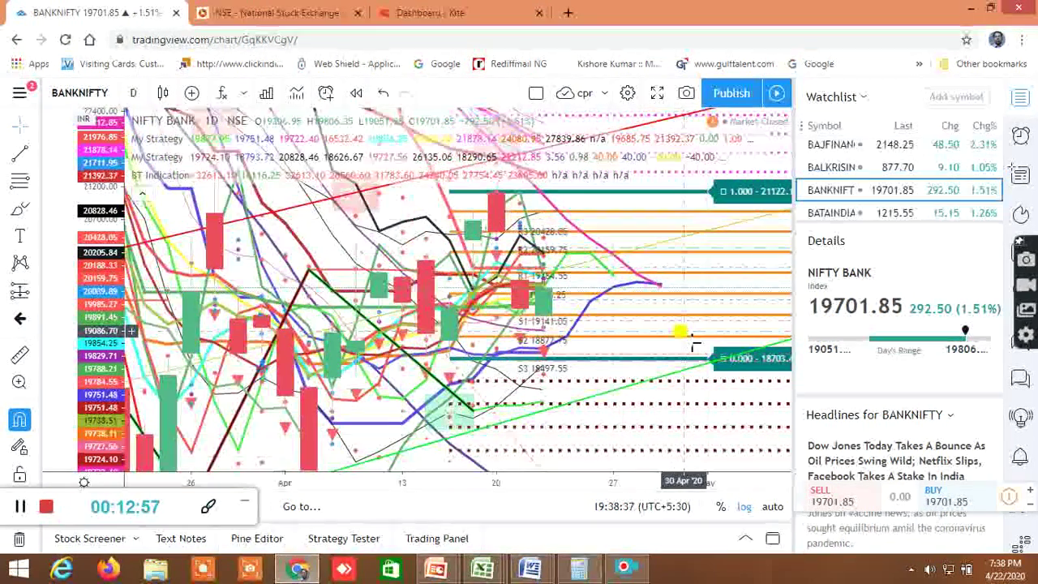
{"action": "scroll", "coordinate": [695, 345], "scroll_direction": "down", "scroll_amount": 1}
{"action": "left_click_drag", "start_coordinate": [106, 294], "coordinate": [110, 328]}
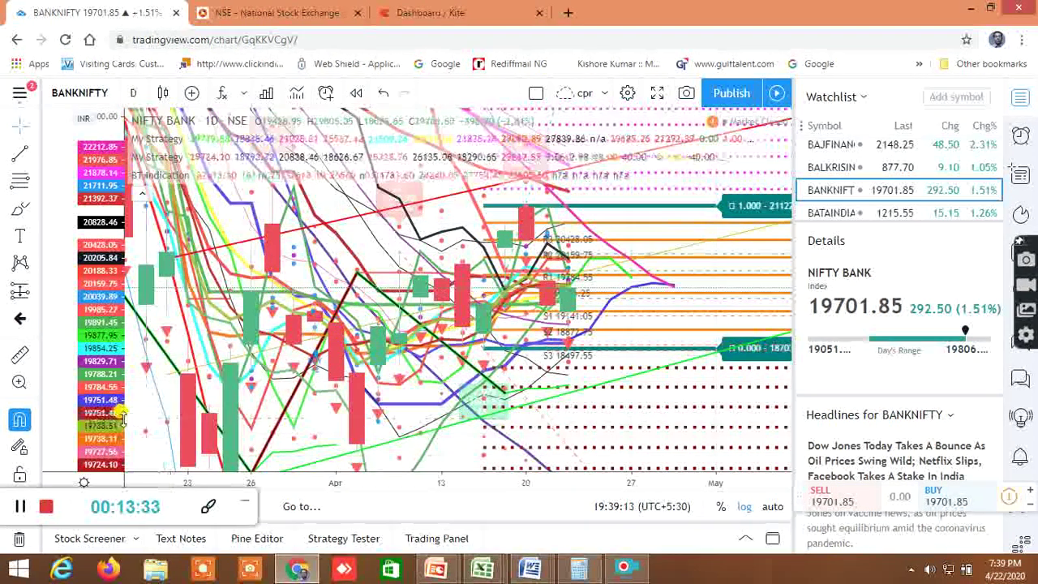
{"action": "left_click_drag", "start_coordinate": [112, 415], "coordinate": [114, 452]}
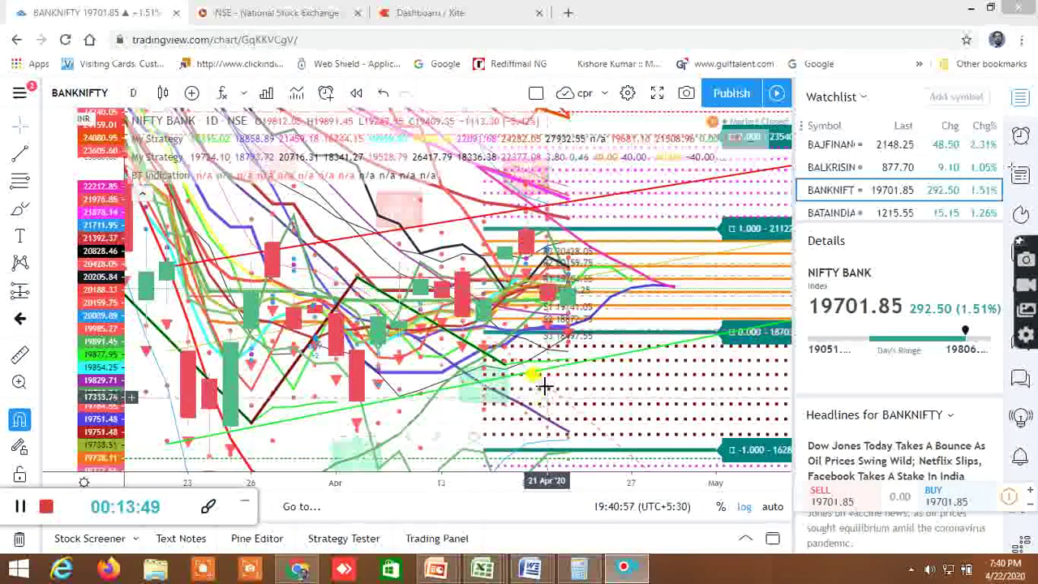
- Switch to the GANN 360 ANALYSIS workbook in Excel and review the Bank Nifty levels in columns E and F through the third circle
{"action": "mouse_move", "coordinate": [496, 574]}
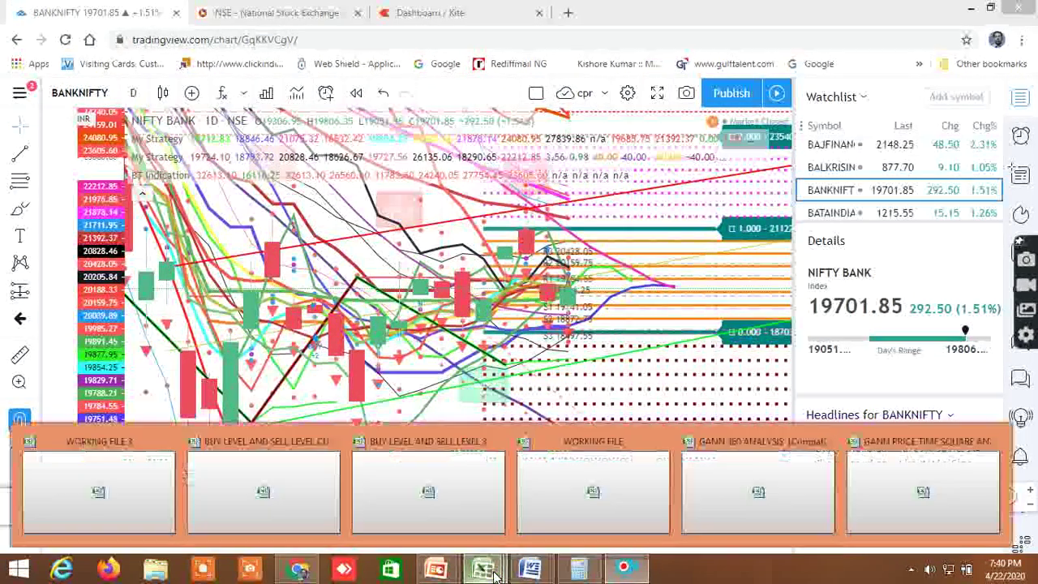
{"action": "left_click", "coordinate": [774, 492]}
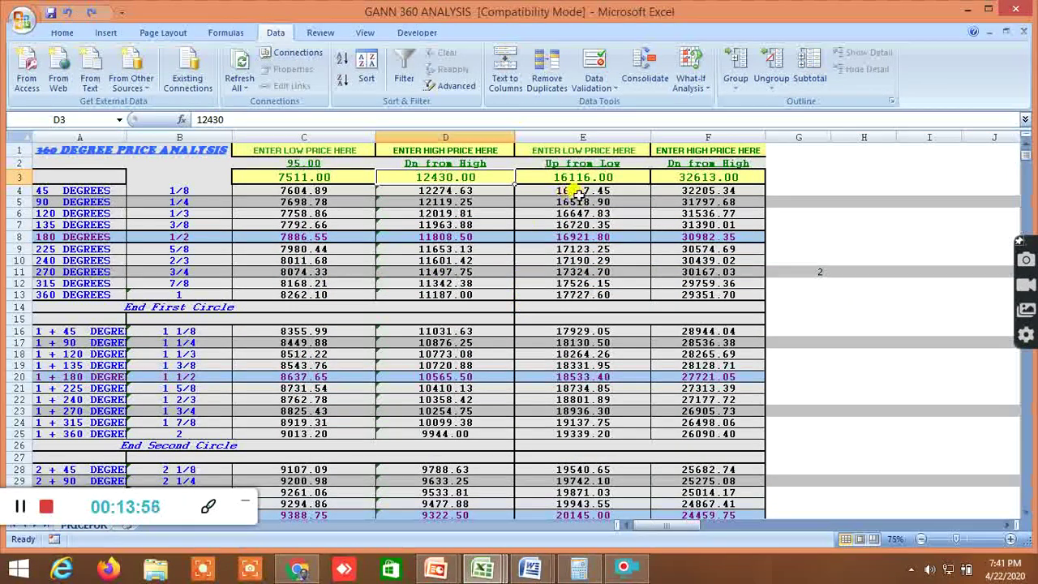
{"action": "scroll", "coordinate": [596, 380], "scroll_direction": "down", "scroll_amount": 1}
{"action": "scroll", "coordinate": [596, 379], "scroll_direction": "down", "scroll_amount": 3}
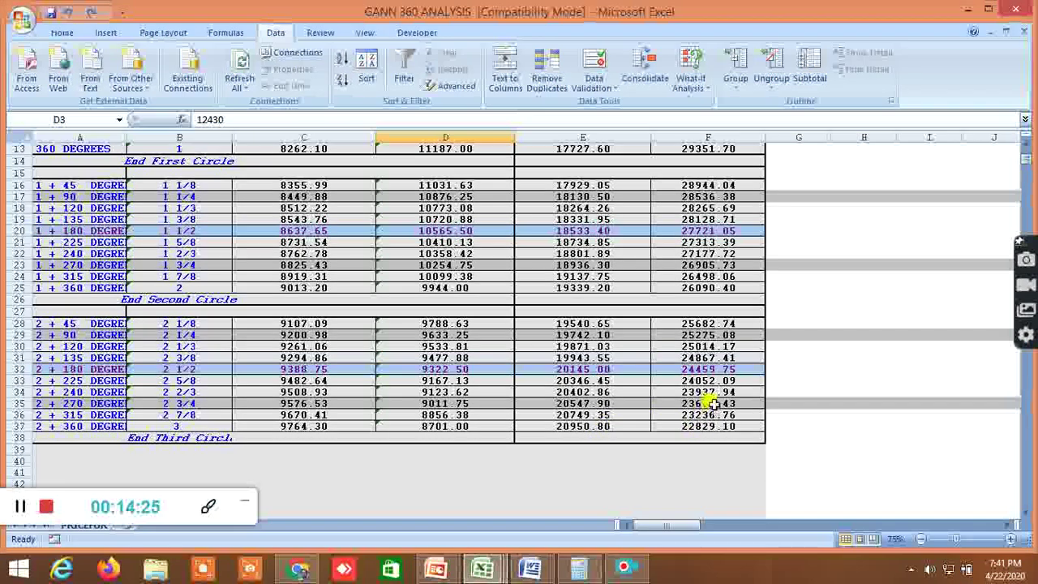
{"action": "scroll", "coordinate": [678, 378], "scroll_direction": "up", "scroll_amount": 4}
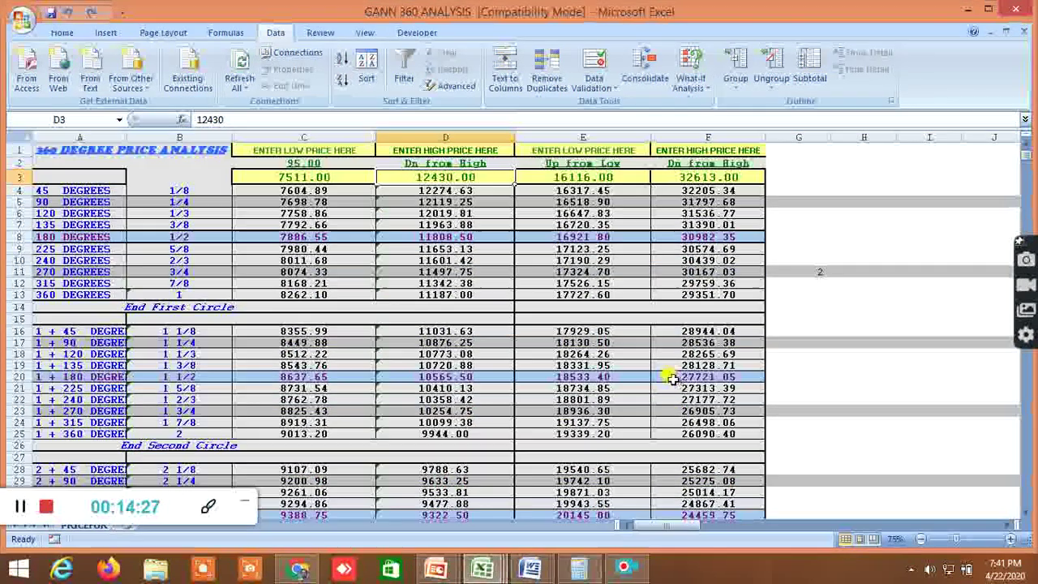
- Set the Bank Nifty high price in cell F3 to 21122, checking the 20 April high on the chart in Chrome
{"action": "left_click", "coordinate": [299, 568]}
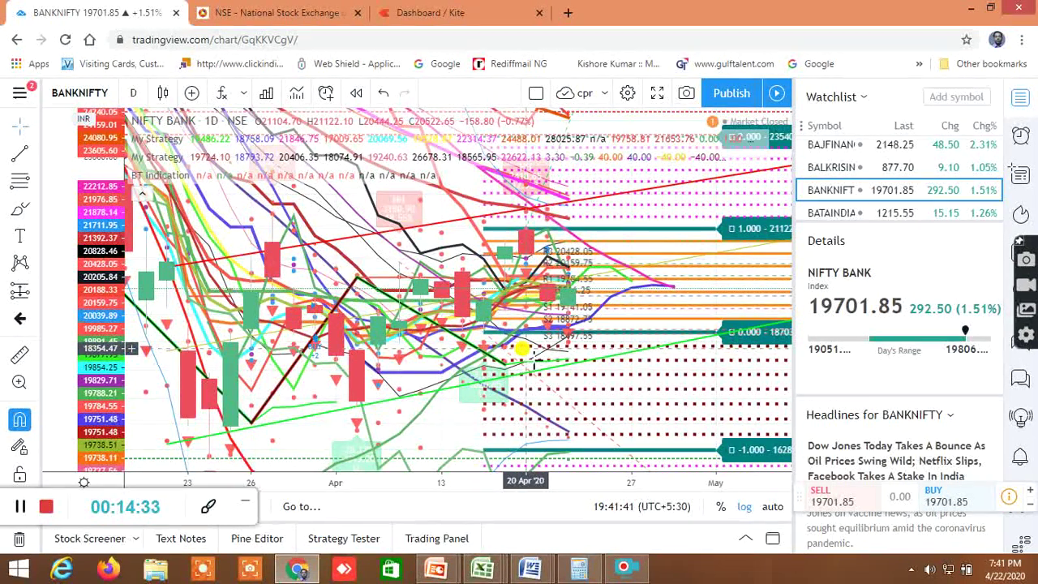
{"action": "mouse_move", "coordinate": [482, 567]}
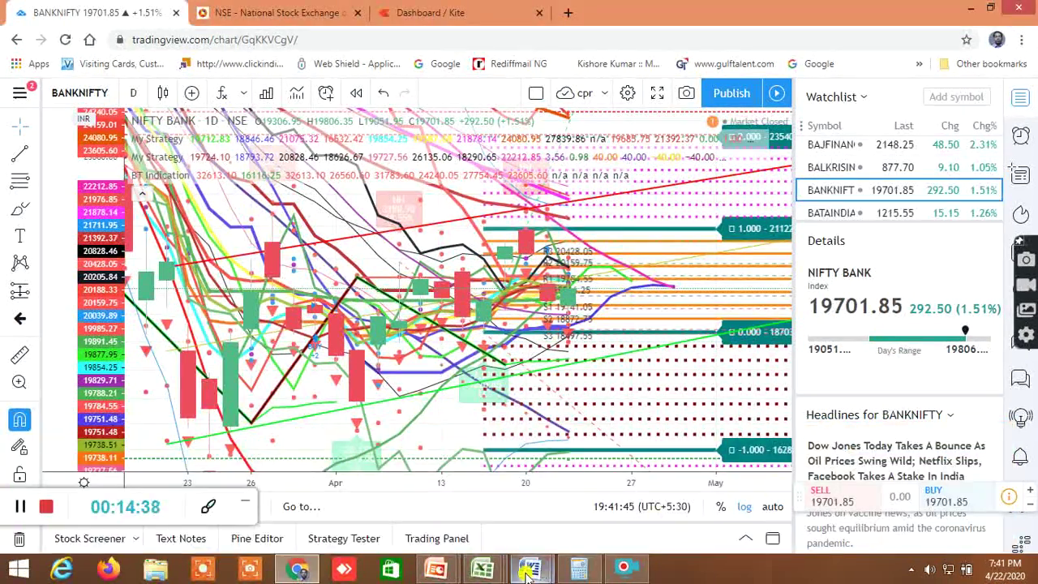
{"action": "left_click", "coordinate": [751, 498]}
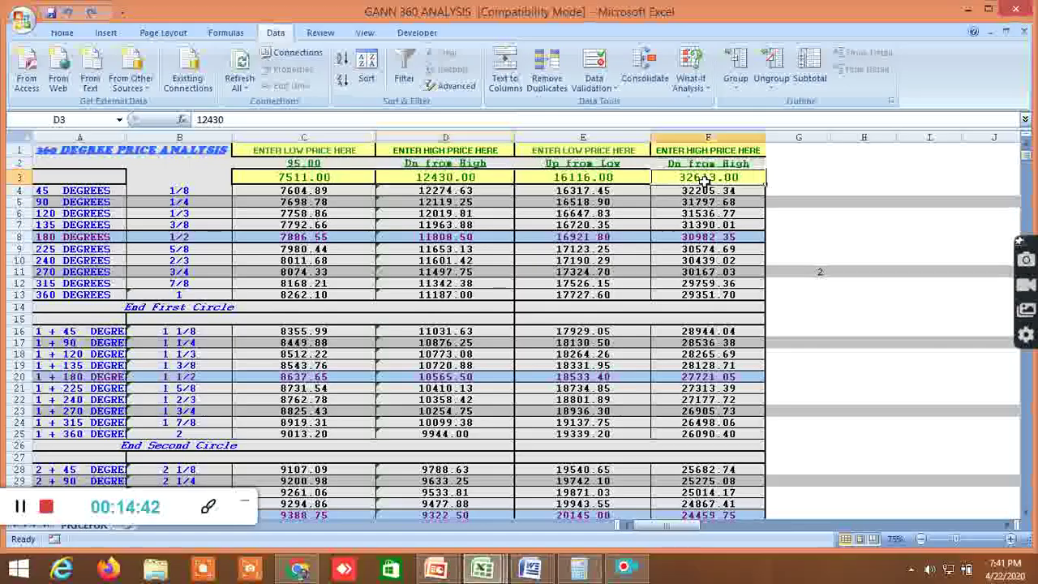
{"action": "left_click", "coordinate": [704, 180]}
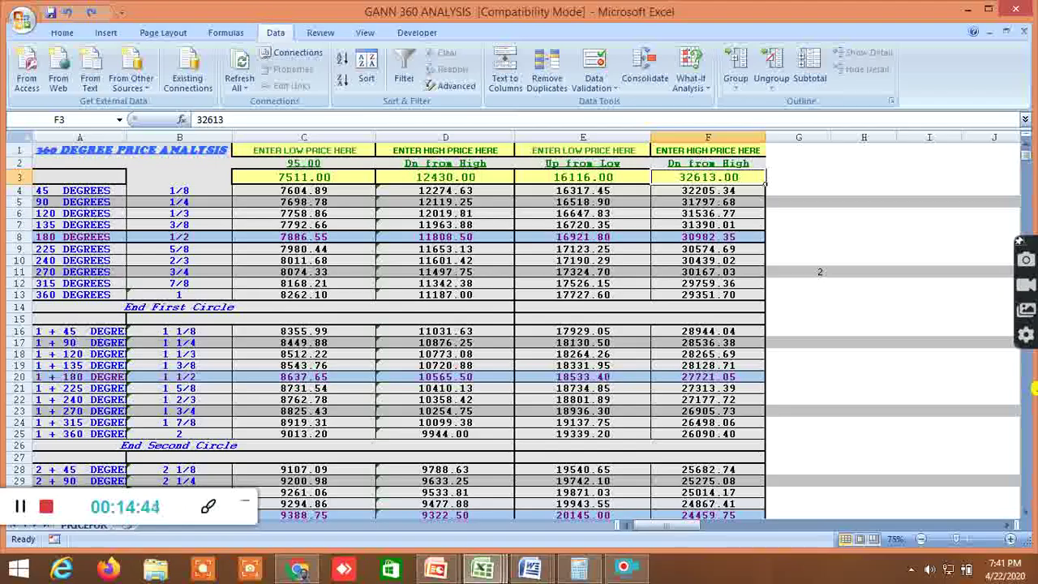
{"action": "type", "text": "21122"}
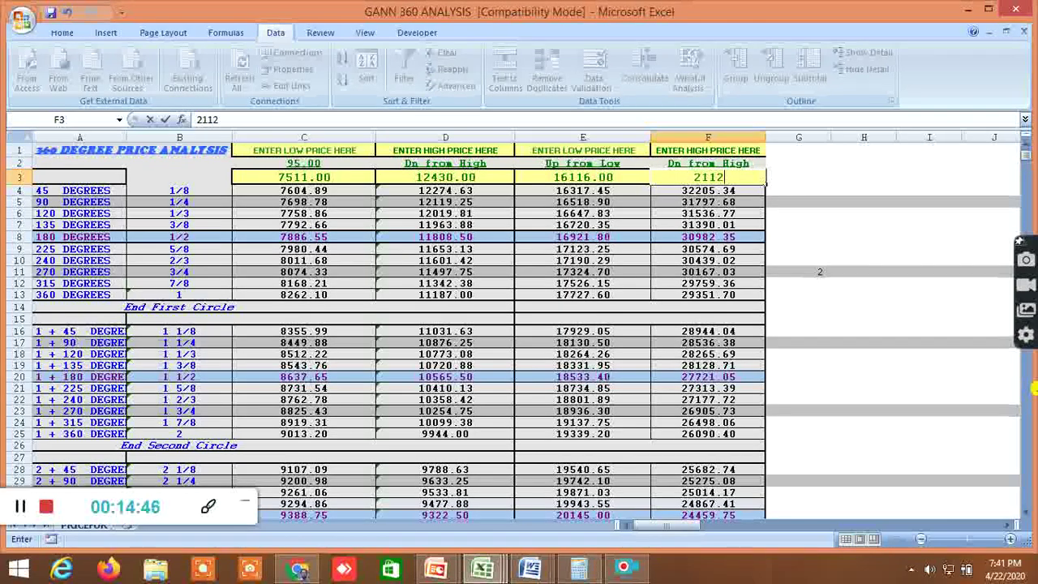
{"action": "left_click", "coordinate": [821, 309]}
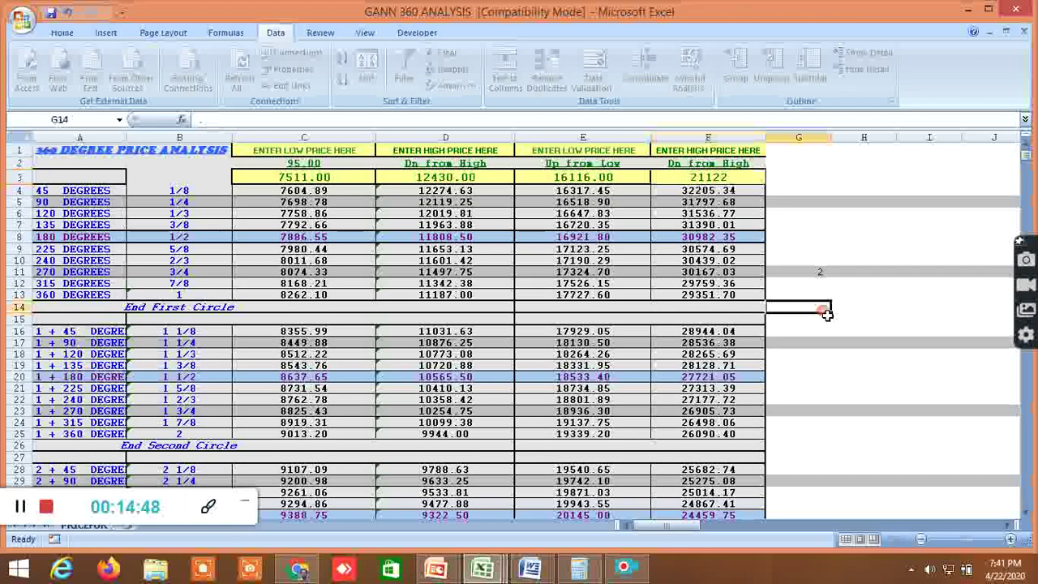
- Look up the Bank Nifty low for cell E3 on the Chrome chart and in the BUY LEVEL AND SELL LEVEL CUM SCREENER workbook
{"action": "left_click", "coordinate": [582, 177]}
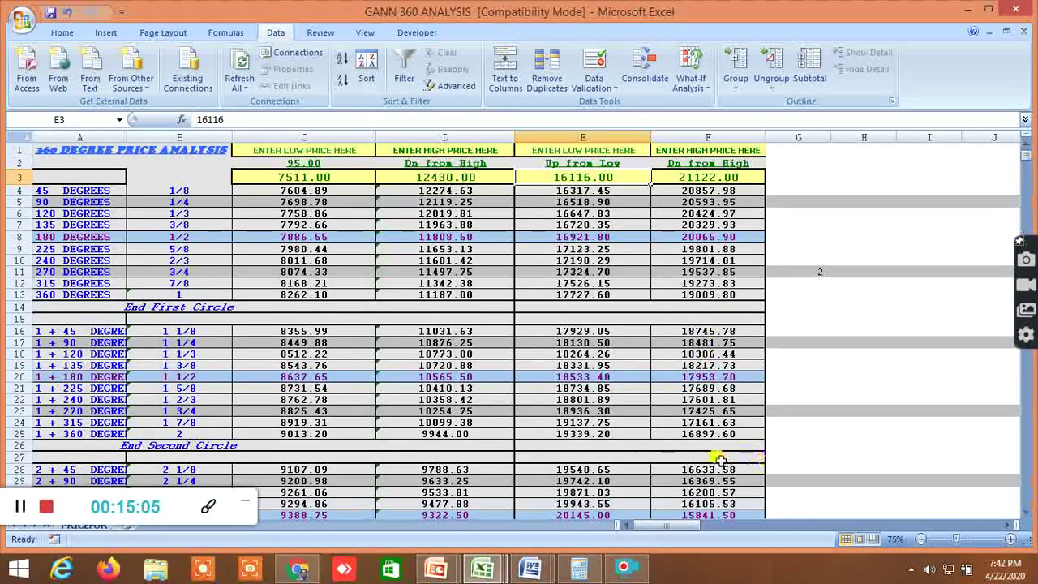
{"action": "double_click", "coordinate": [584, 177]}
{"action": "left_click", "coordinate": [868, 285]}
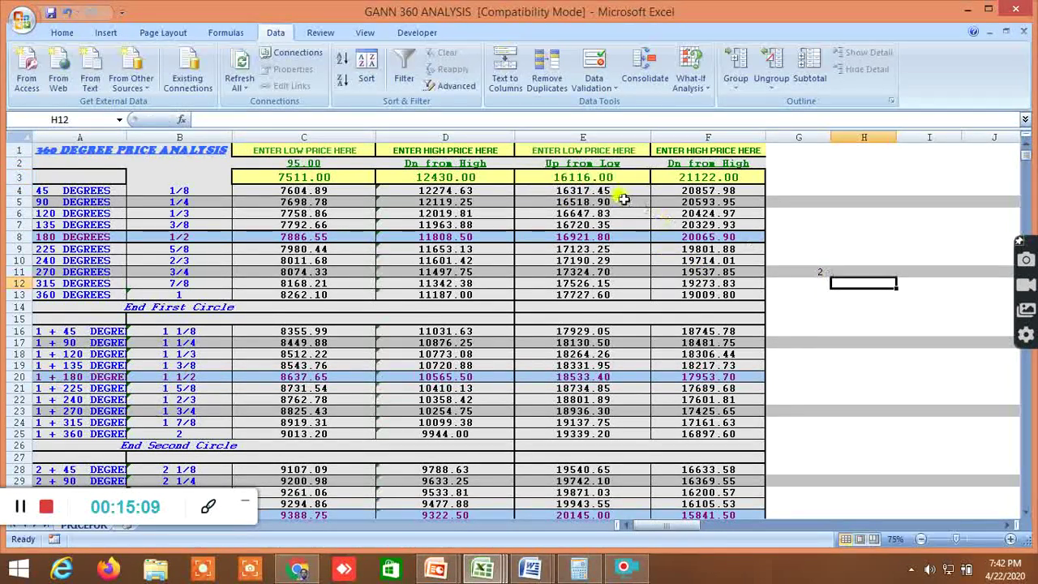
{"action": "left_click", "coordinate": [589, 180]}
{"action": "left_click", "coordinate": [299, 568]}
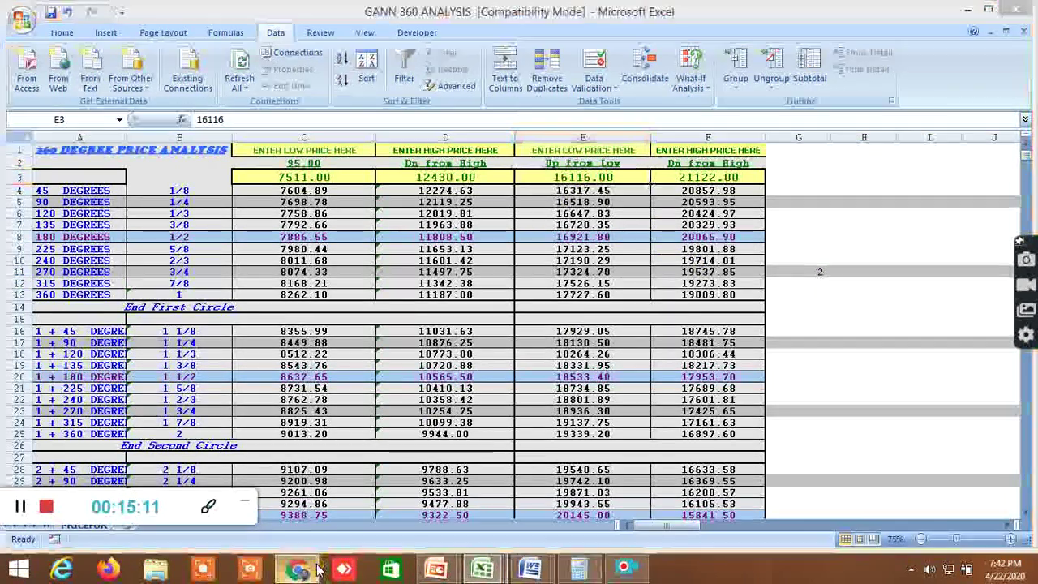
{"action": "mouse_move", "coordinate": [482, 568]}
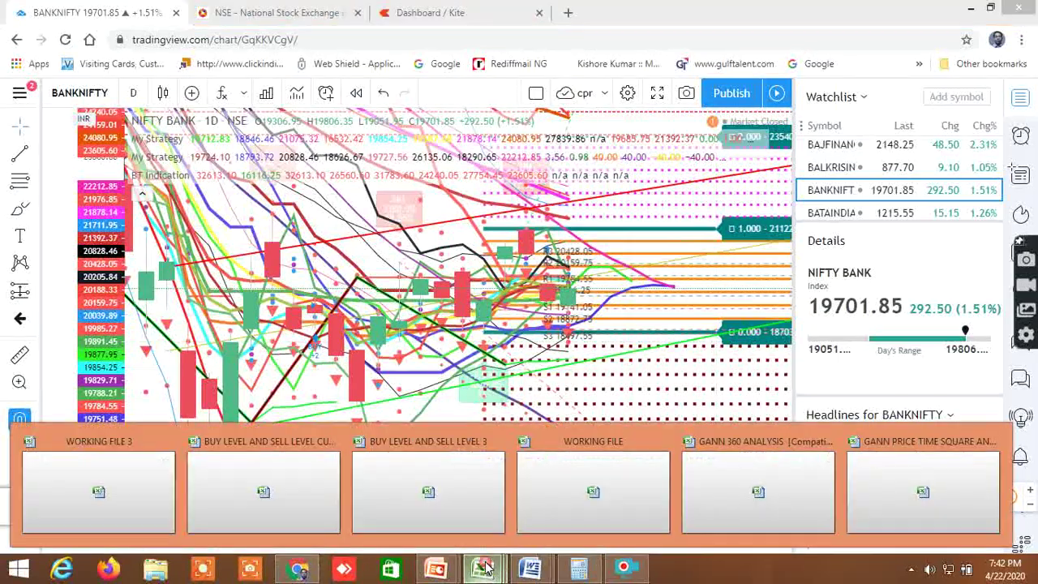
{"action": "left_click", "coordinate": [304, 500]}
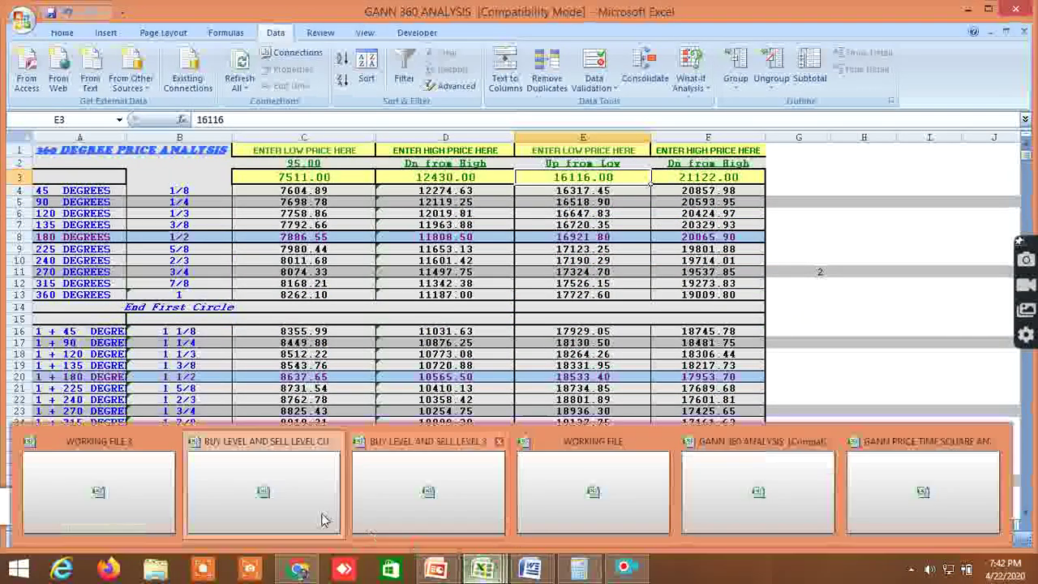
{"action": "left_click", "coordinate": [290, 497]}
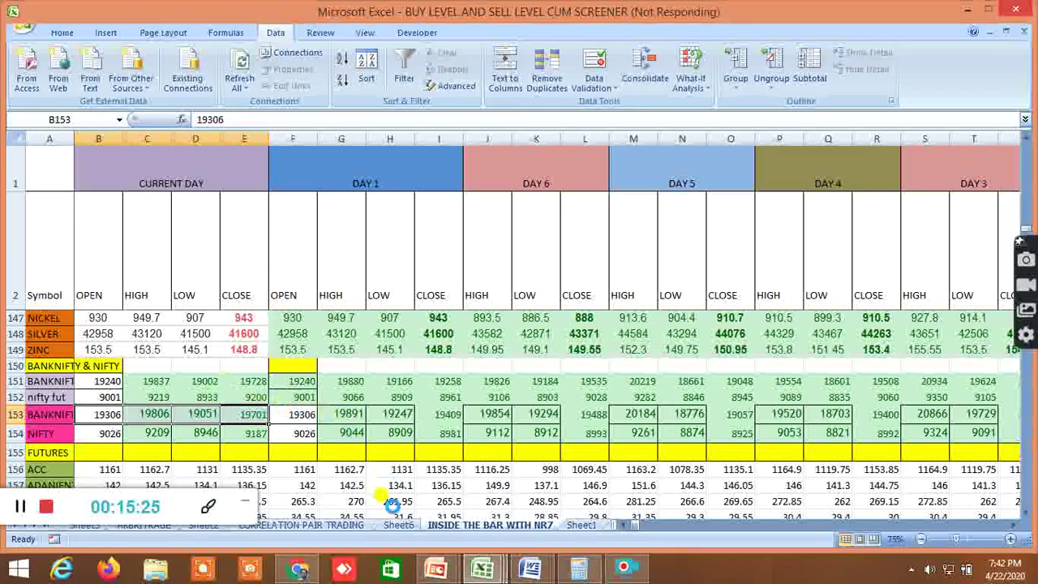
- Check the 16 April candle on the Chrome chart, and return to low price cell E3 in the GANN 360 ANALYSIS workbook
{"action": "left_click", "coordinate": [299, 567]}
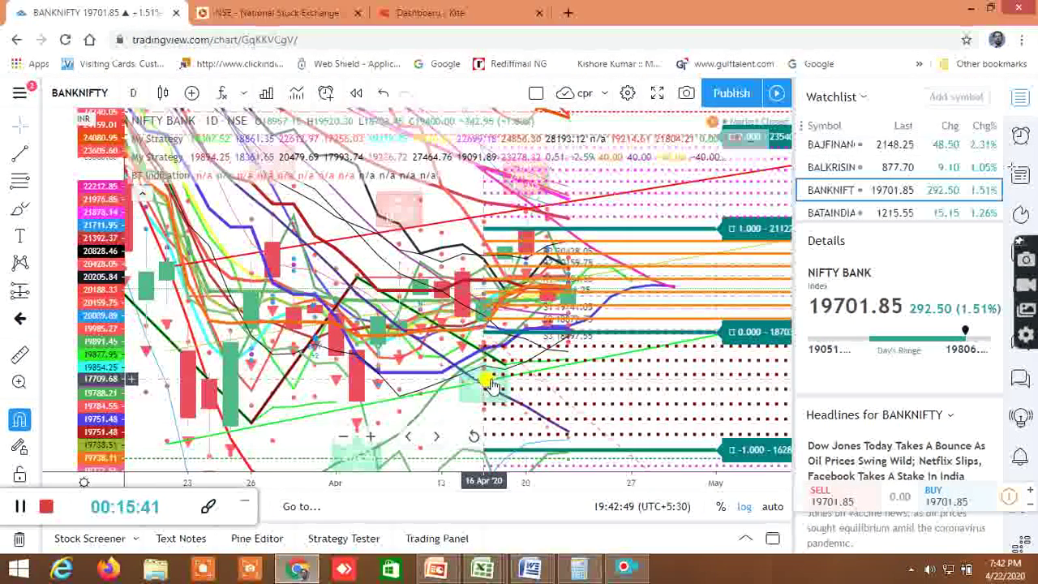
{"action": "mouse_move", "coordinate": [508, 567]}
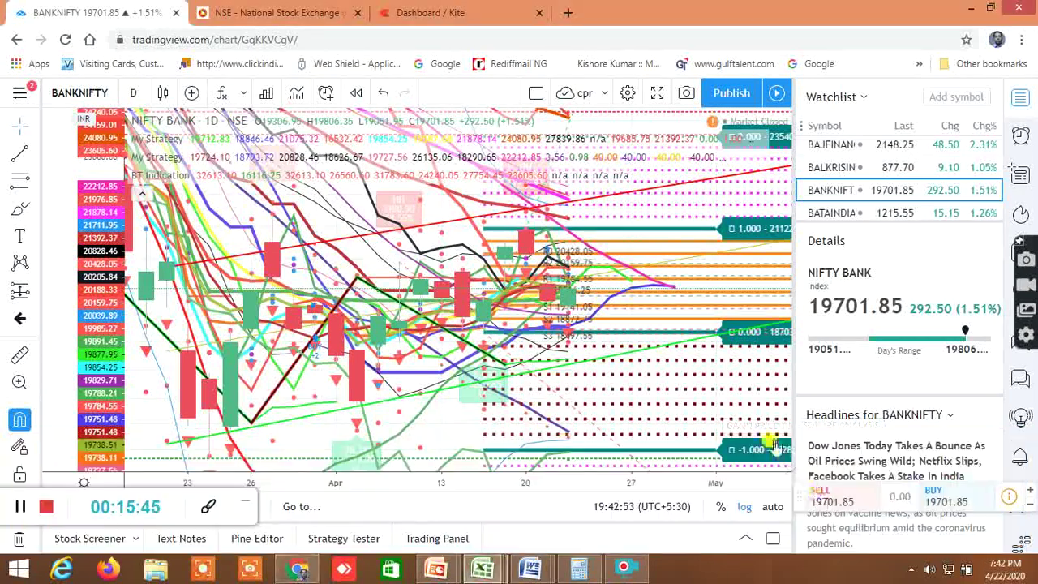
{"action": "left_click", "coordinate": [762, 490]}
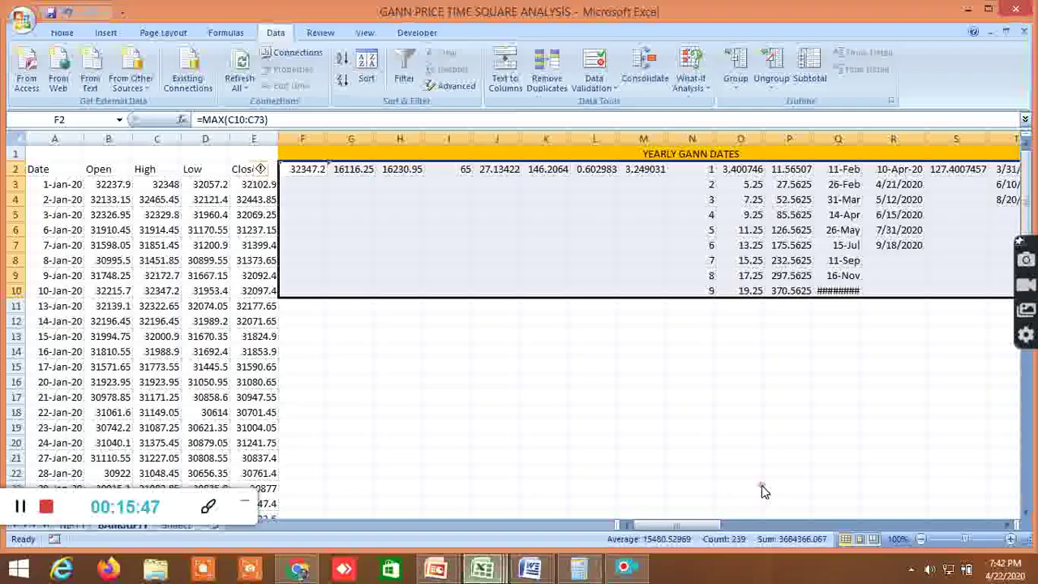
{"action": "key", "text": "ctrl+Tab"}
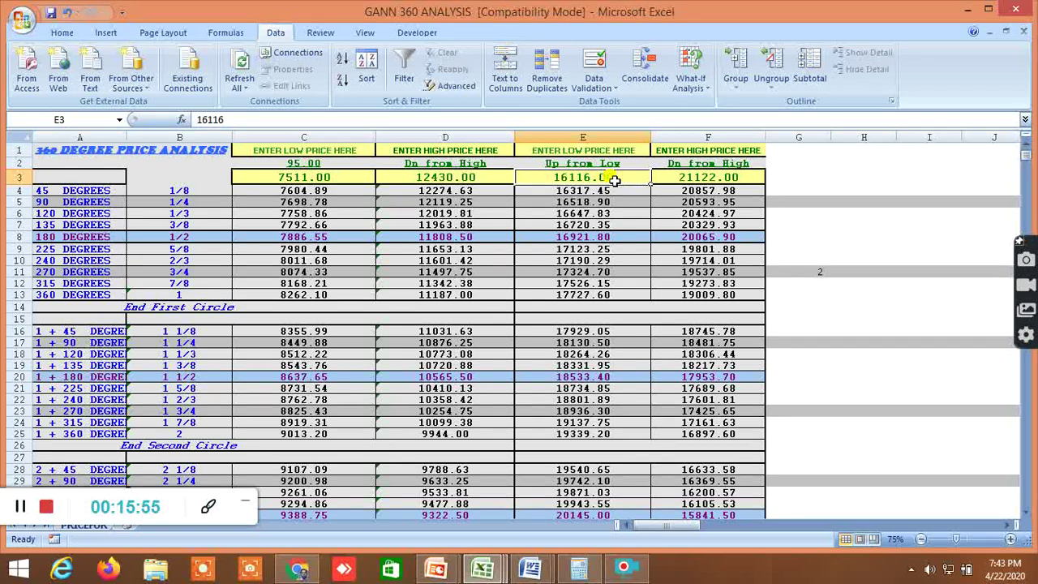
{"action": "left_click", "coordinate": [616, 261]}
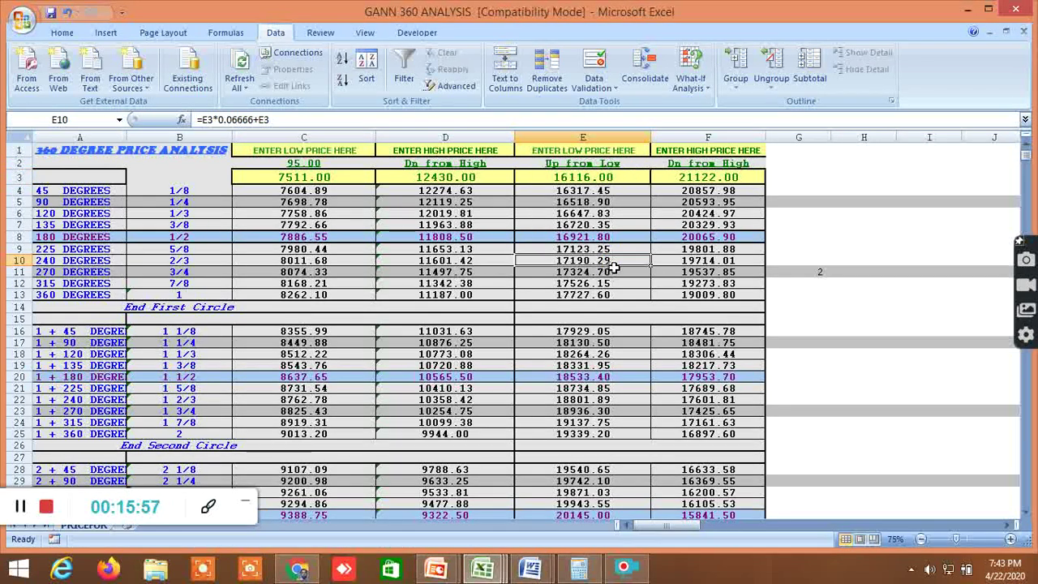
{"action": "left_click", "coordinate": [600, 180]}
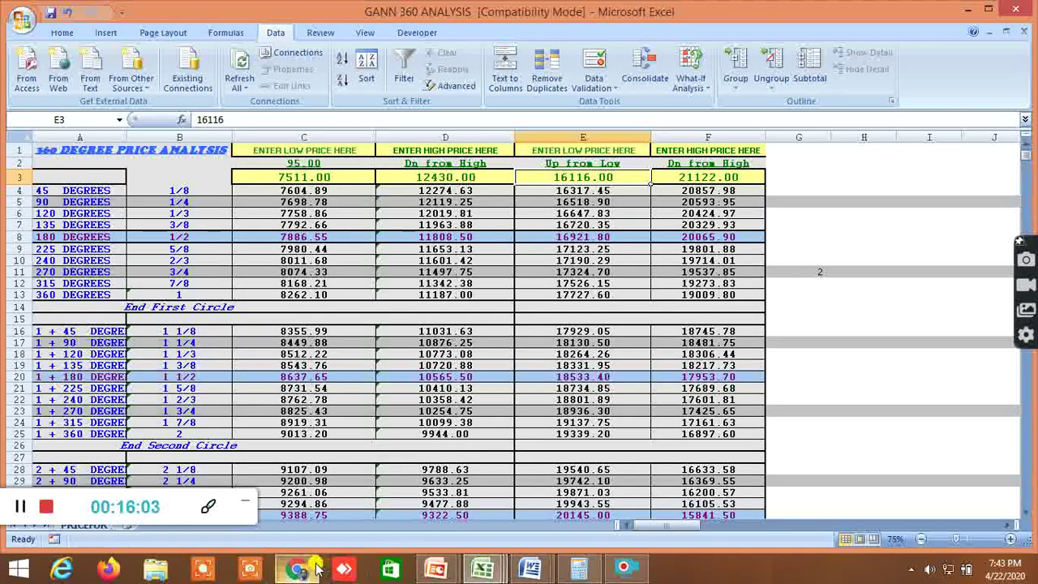
- Set the Bank Nifty low price in cell E3 to 18703, rechecking the 16 April low on the chart in Chrome
{"action": "left_click", "coordinate": [316, 569]}
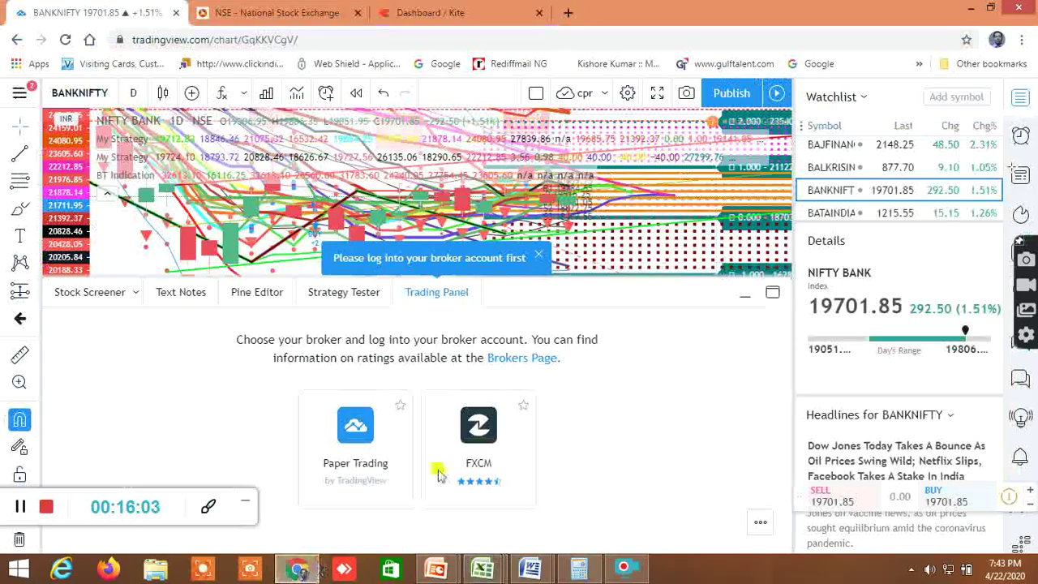
{"action": "left_click", "coordinate": [746, 297]}
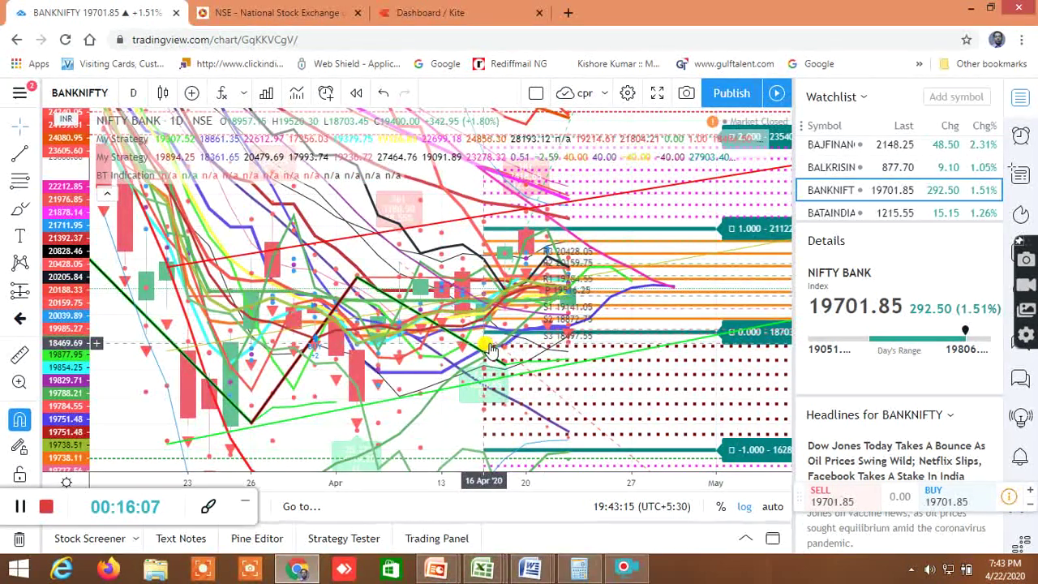
{"action": "left_click", "coordinate": [480, 570]}
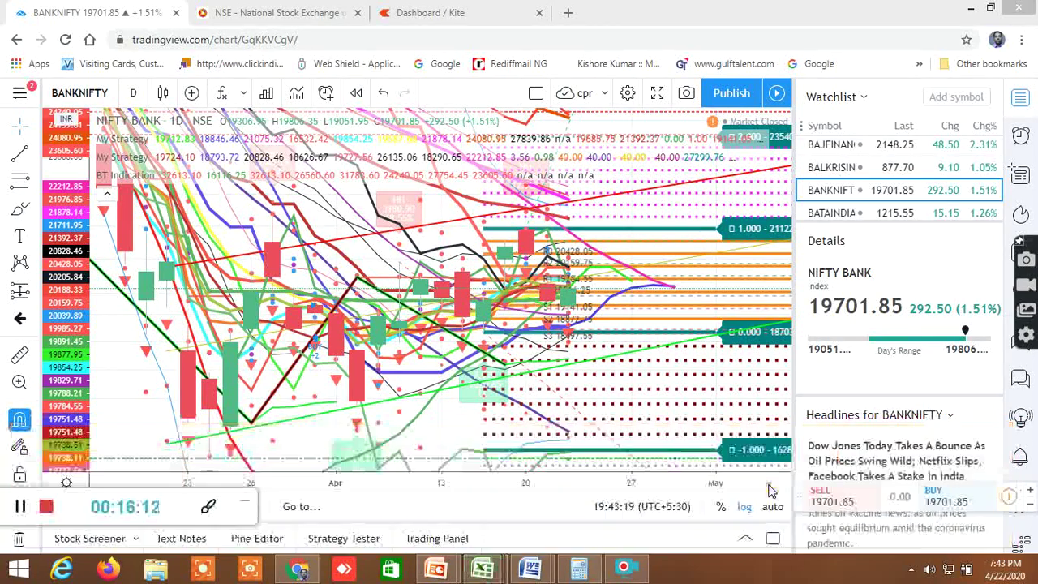
{"action": "mouse_move", "coordinate": [480, 570]}
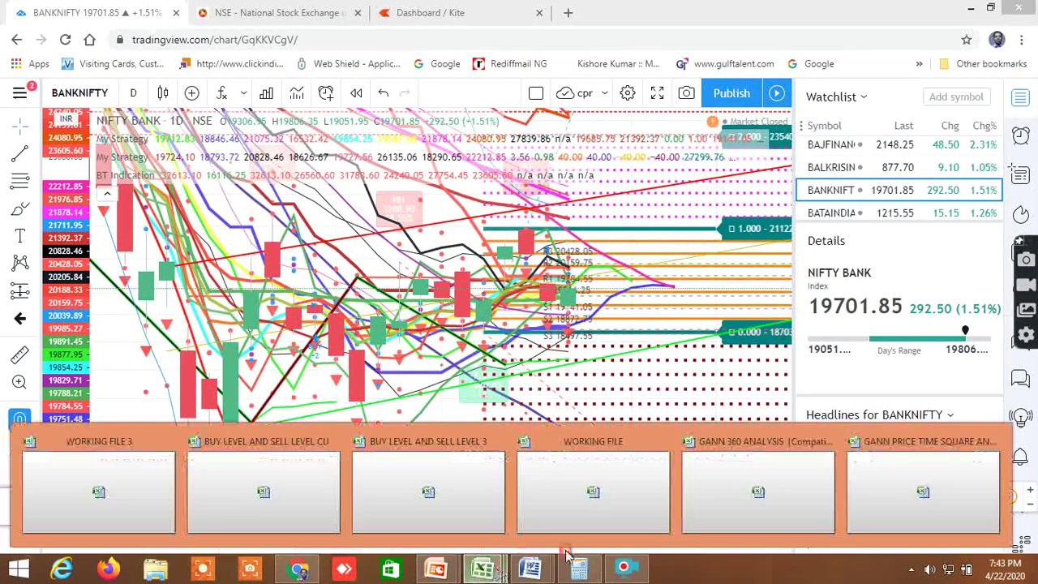
{"action": "left_click", "coordinate": [749, 502]}
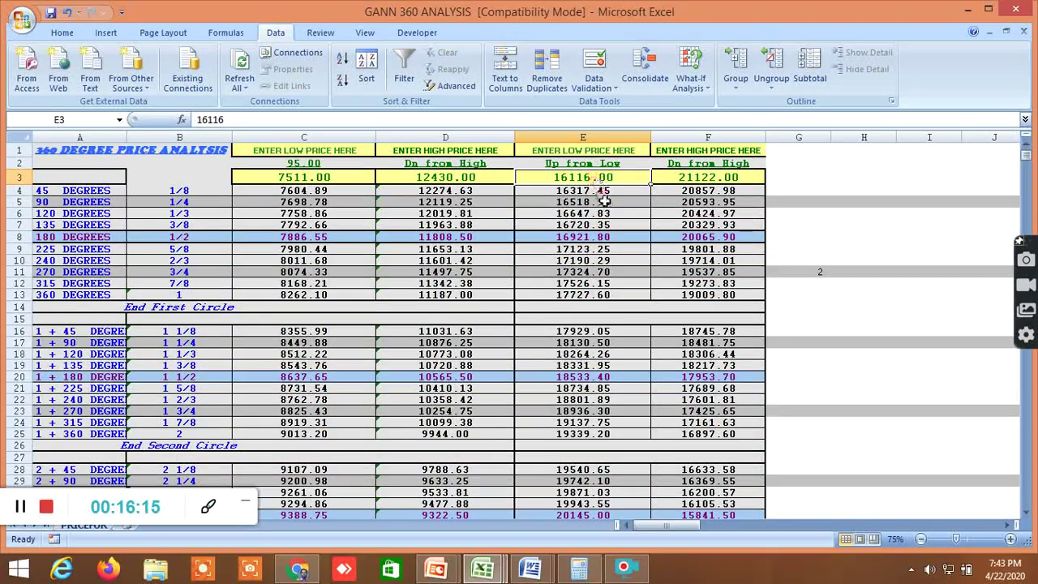
{"action": "type", "text": "187"}
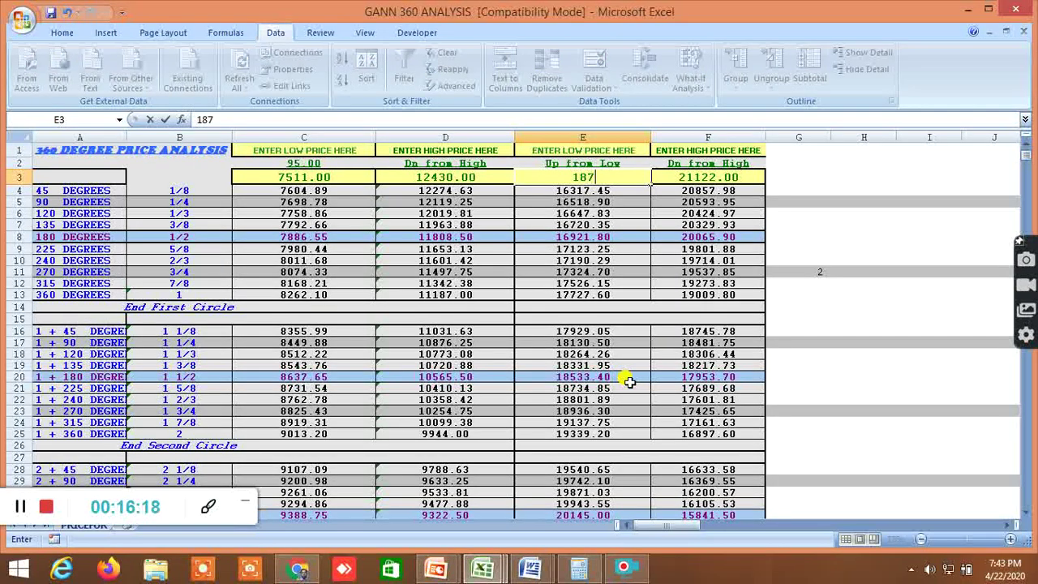
{"action": "type", "text": "03"}
{"action": "key", "text": "Return"}
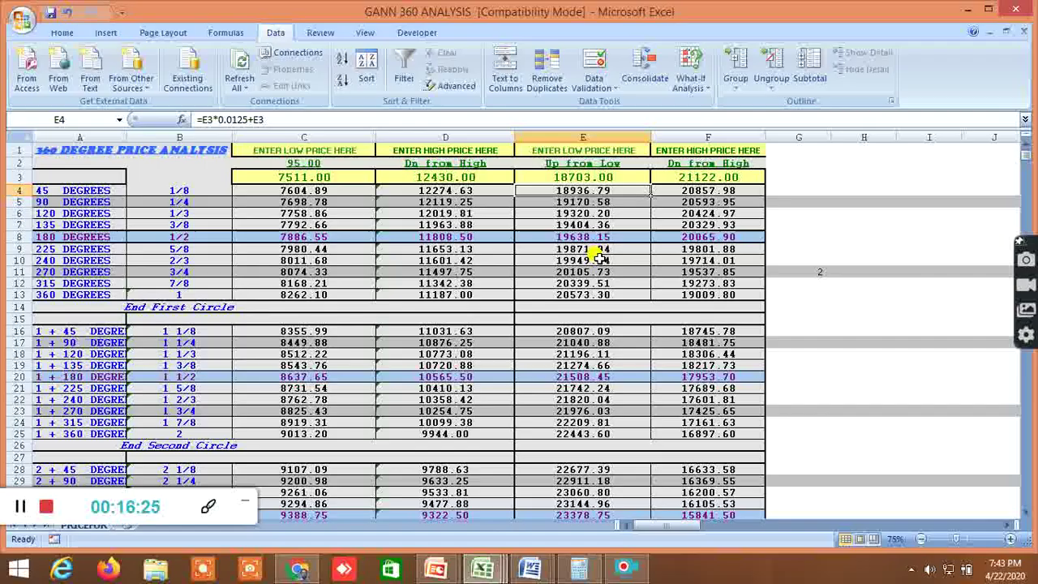
- Recheck the Bank Nifty chart in Chrome, and undo the last low price entry in cell E3 of the GANN 360 ANALYSIS workbook
{"action": "left_click", "coordinate": [316, 571]}
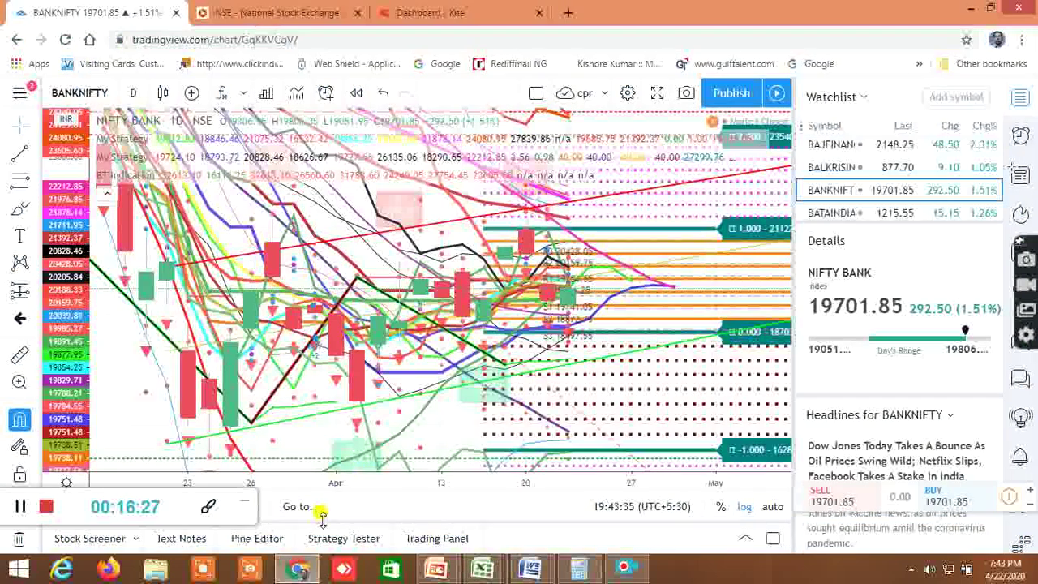
{"action": "left_click", "coordinate": [486, 572]}
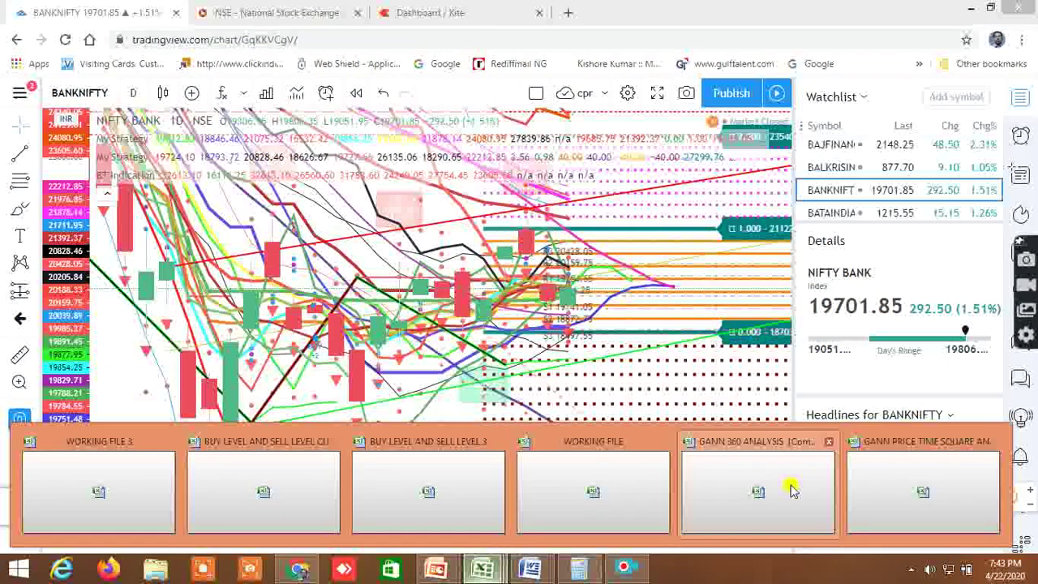
{"action": "left_click", "coordinate": [758, 490]}
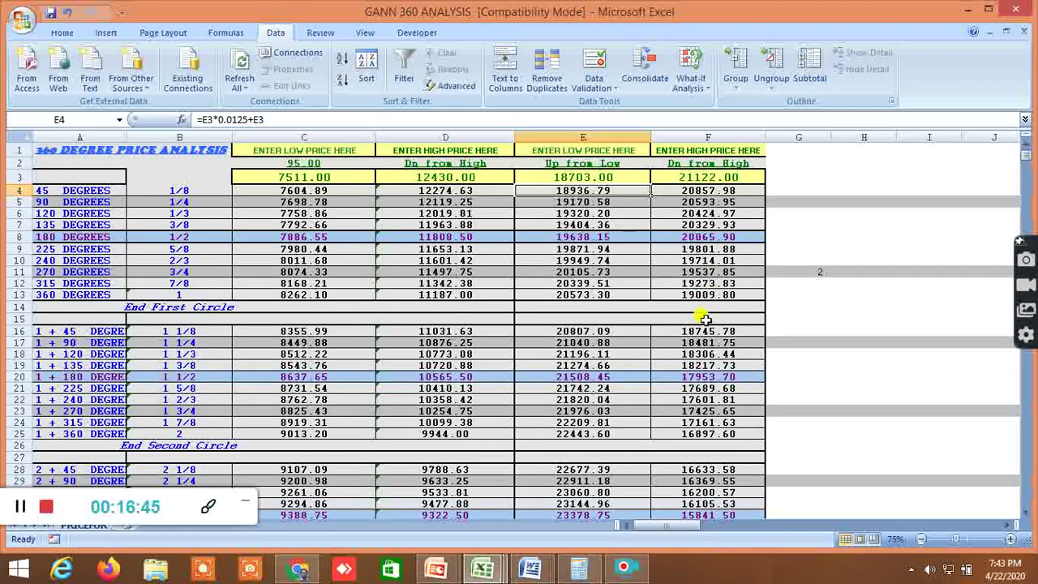
{"action": "left_click", "coordinate": [68, 12]}
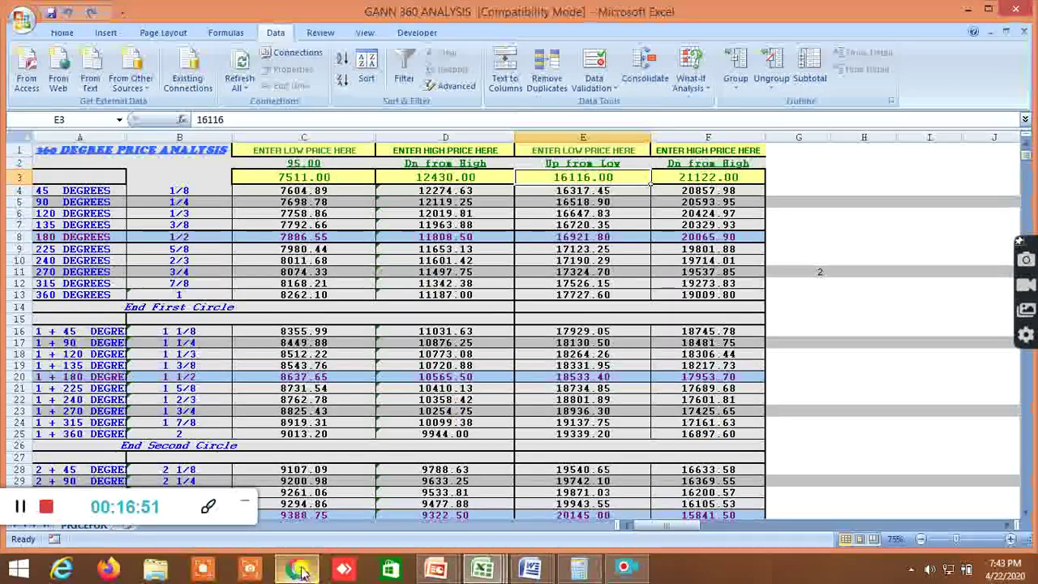
- On the Bank Nifty daily chart in Chrome, collapse the indicator legend and draw a Fib Retracement from the 6 January 2020 high to the 24 March low
{"action": "left_click", "coordinate": [298, 567]}
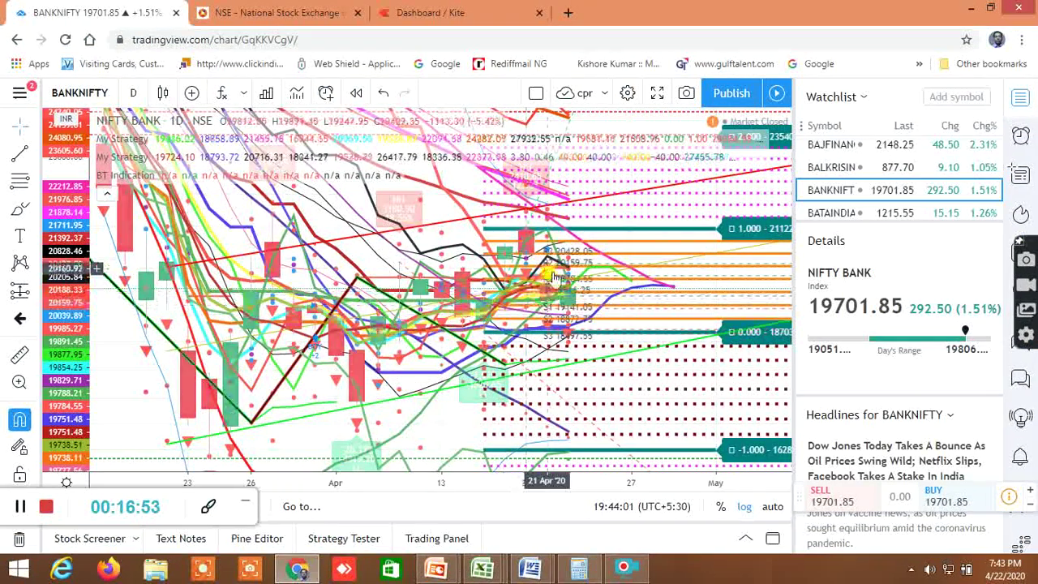
{"action": "scroll", "coordinate": [324, 309], "scroll_direction": "down", "scroll_amount": 3}
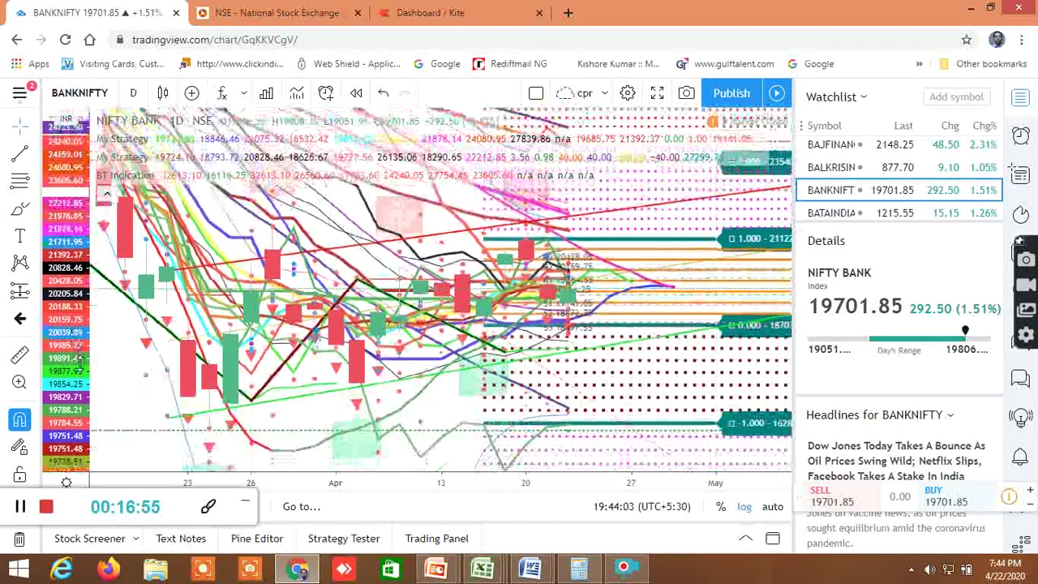
{"action": "scroll", "coordinate": [428, 321], "scroll_direction": "down", "scroll_amount": 3}
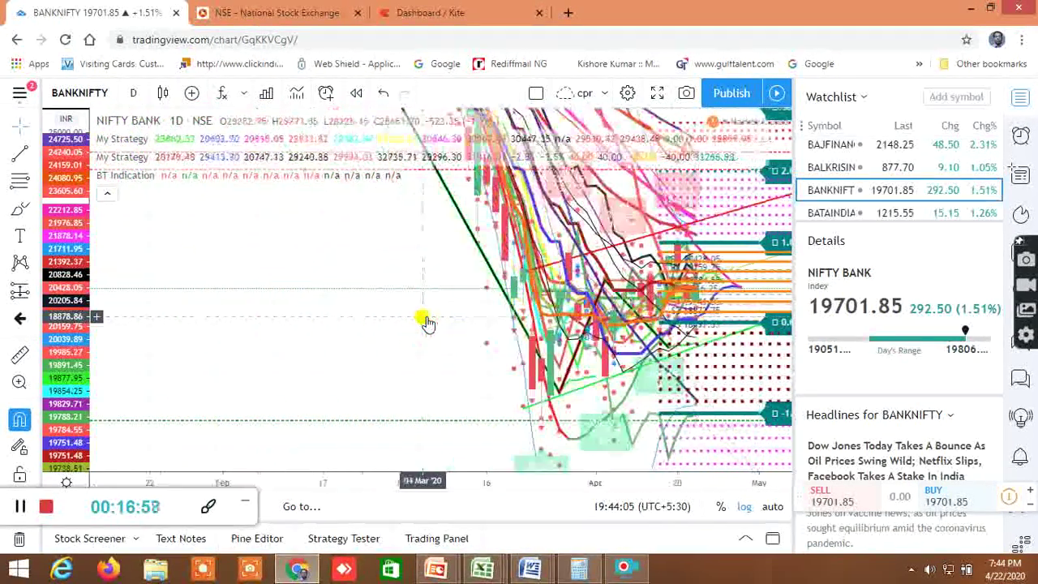
{"action": "left_click_drag", "start_coordinate": [74, 308], "coordinate": [68, 413]}
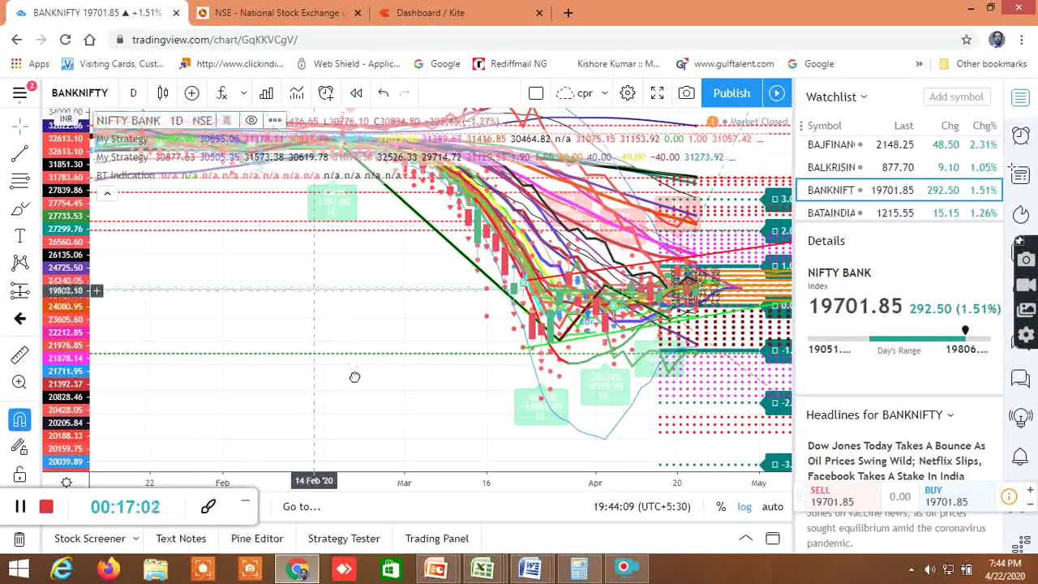
{"action": "left_click_drag", "start_coordinate": [354, 377], "coordinate": [371, 420]}
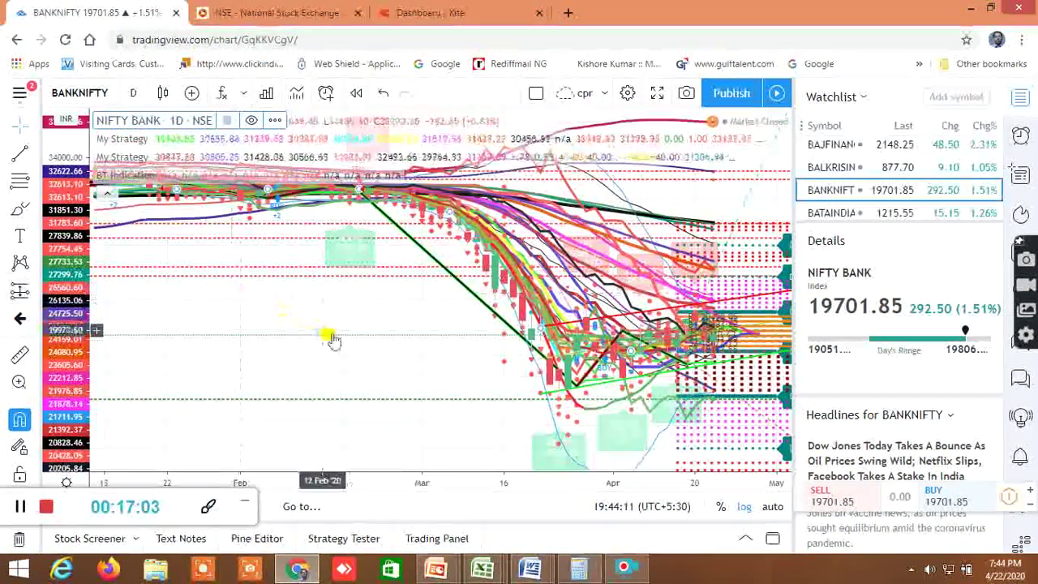
{"action": "scroll", "coordinate": [331, 339], "scroll_direction": "down", "scroll_amount": 1}
{"action": "scroll", "coordinate": [330, 339], "scroll_direction": "down", "scroll_amount": 1}
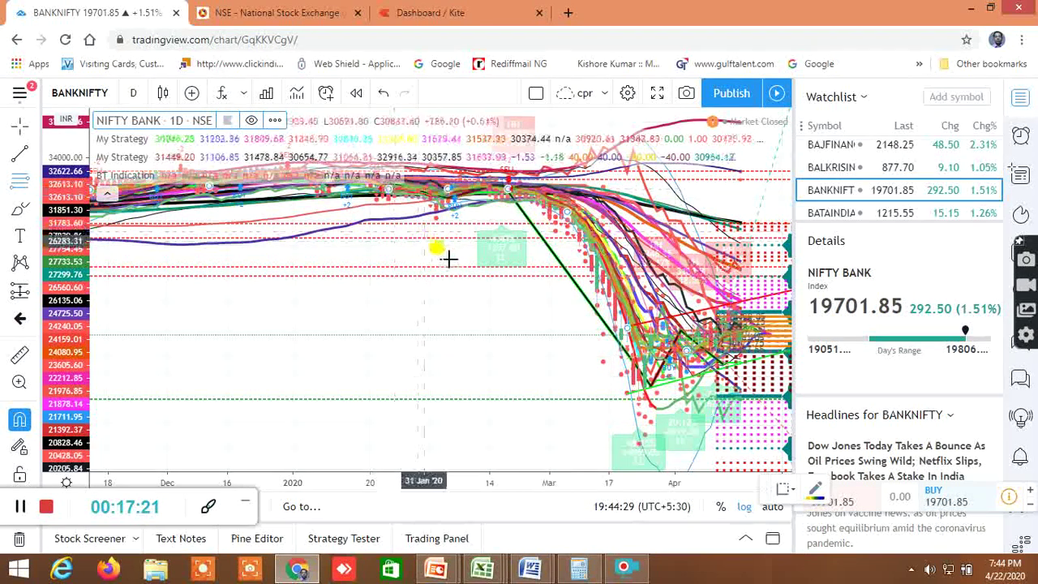
{"action": "scroll", "coordinate": [452, 243], "scroll_direction": "down", "scroll_amount": 2}
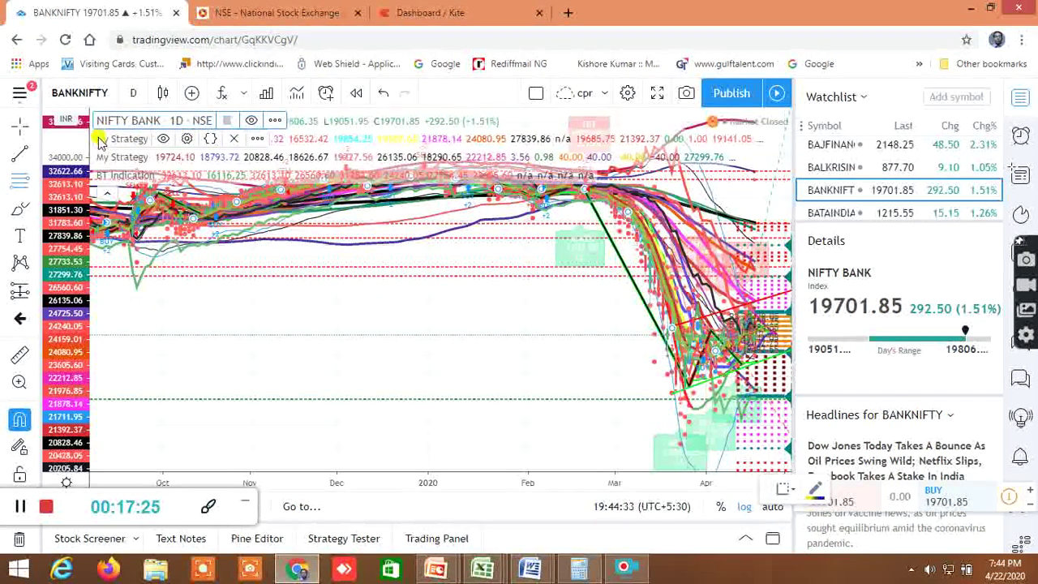
{"action": "left_click", "coordinate": [100, 193]}
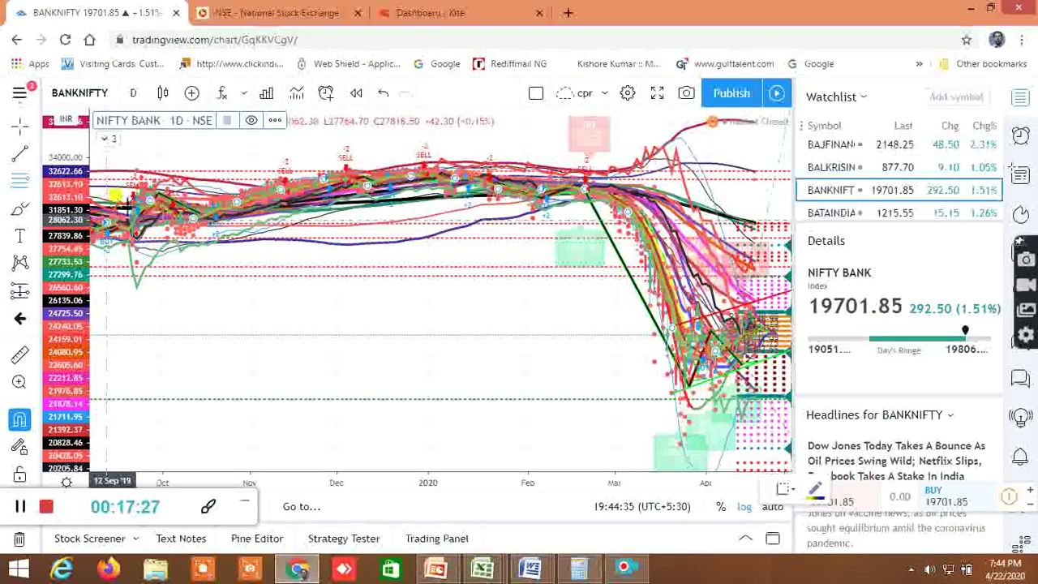
{"action": "left_click", "coordinate": [450, 171]}
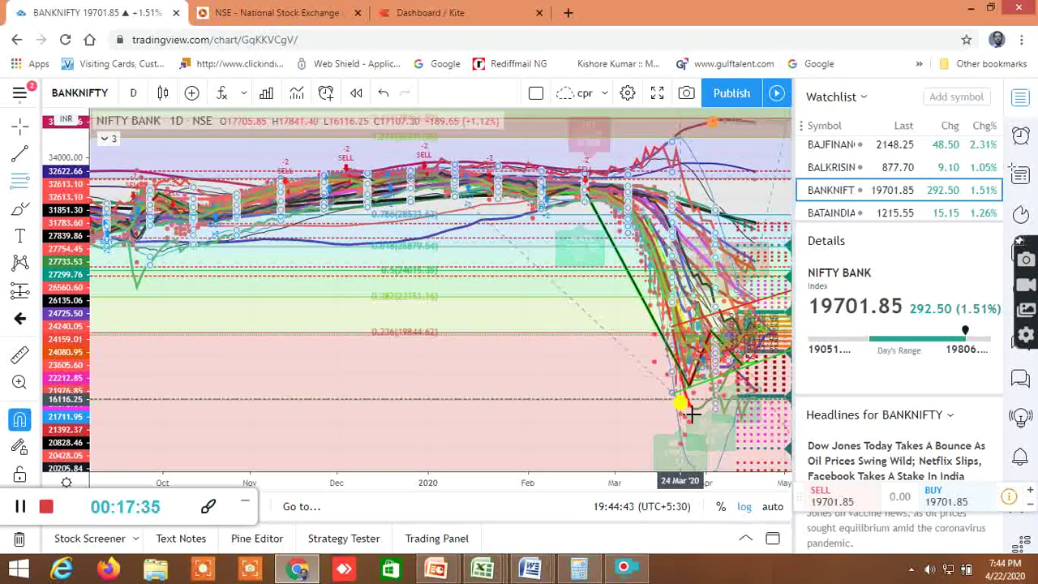
{"action": "left_click", "coordinate": [679, 399]}
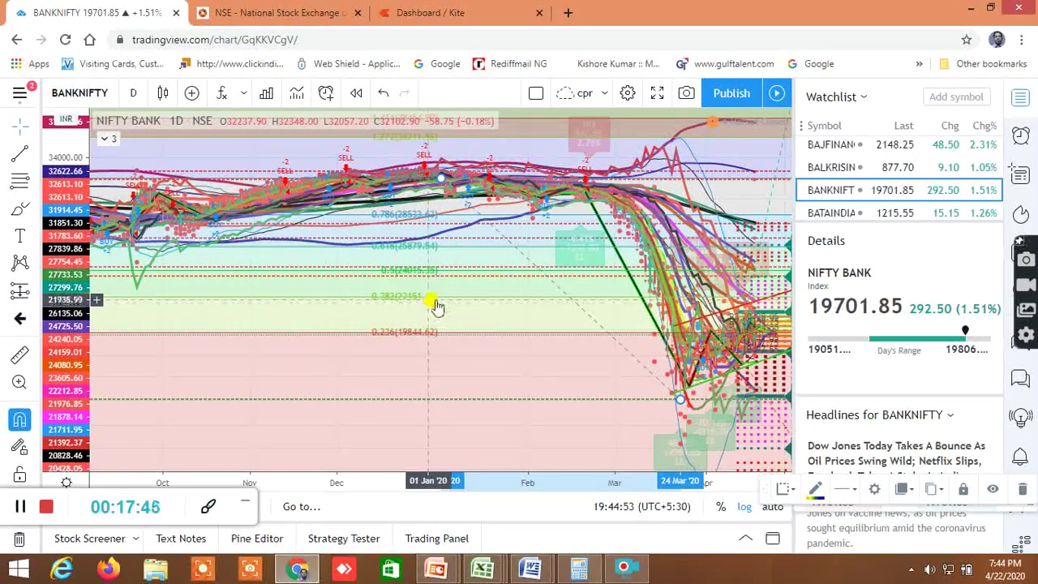
- Enable Reverse for the new Fib Retracement, and inspect its levels around the April 2020 candles
{"action": "left_click", "coordinate": [879, 491]}
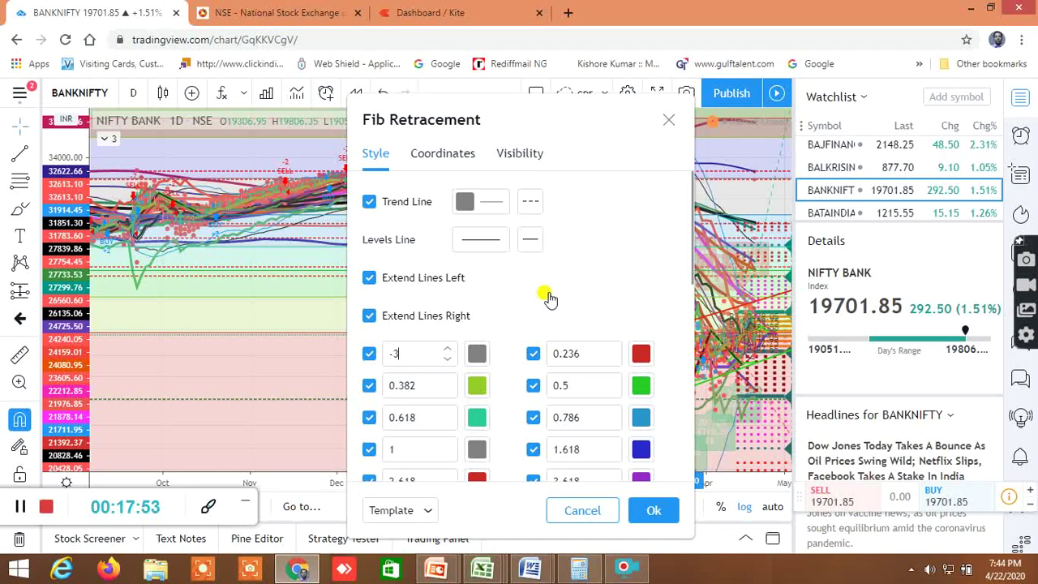
{"action": "scroll", "coordinate": [646, 267], "scroll_direction": "down", "scroll_amount": 1}
{"action": "scroll", "coordinate": [648, 272], "scroll_direction": "down", "scroll_amount": 1}
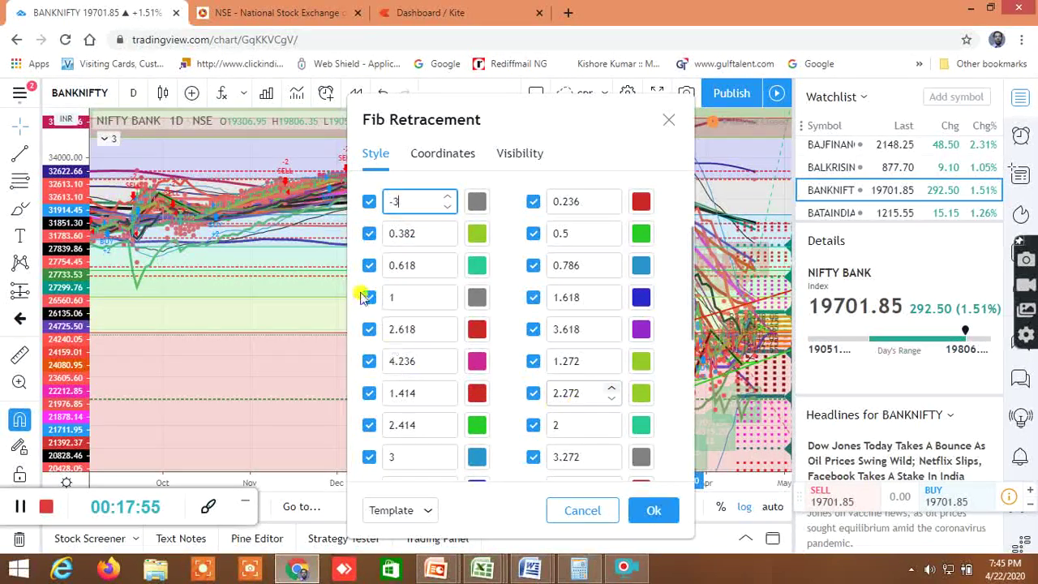
{"action": "scroll", "coordinate": [565, 380], "scroll_direction": "down", "scroll_amount": 4}
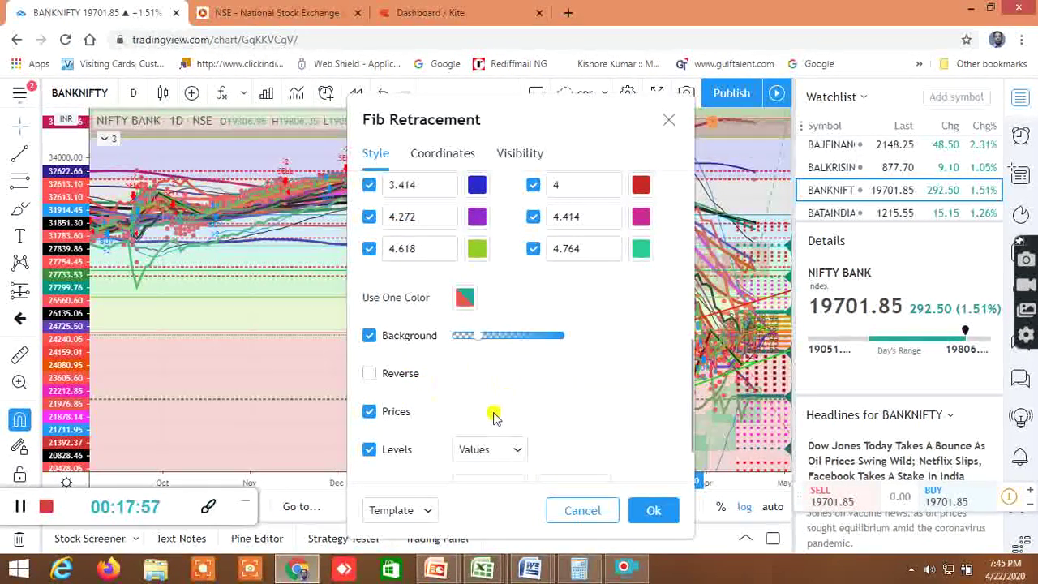
{"action": "left_click", "coordinate": [369, 374]}
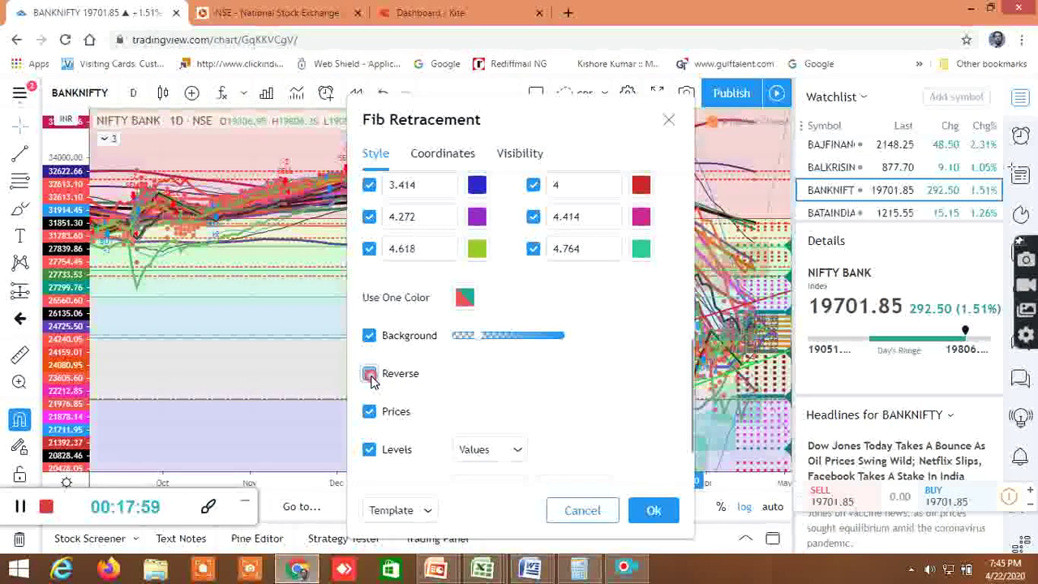
{"action": "left_click", "coordinate": [654, 511]}
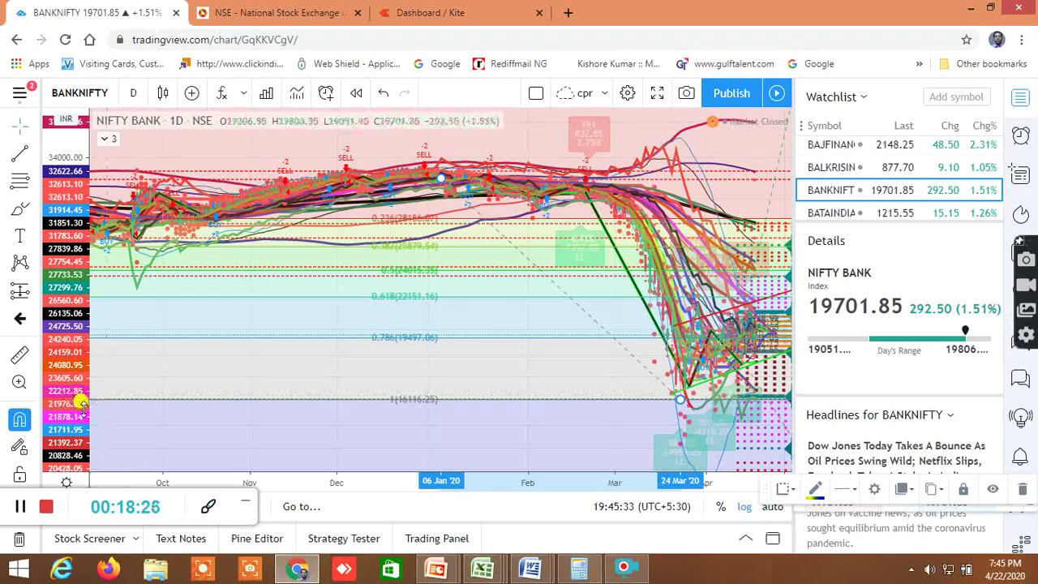
{"action": "left_click_drag", "start_coordinate": [82, 409], "coordinate": [91, 450]}
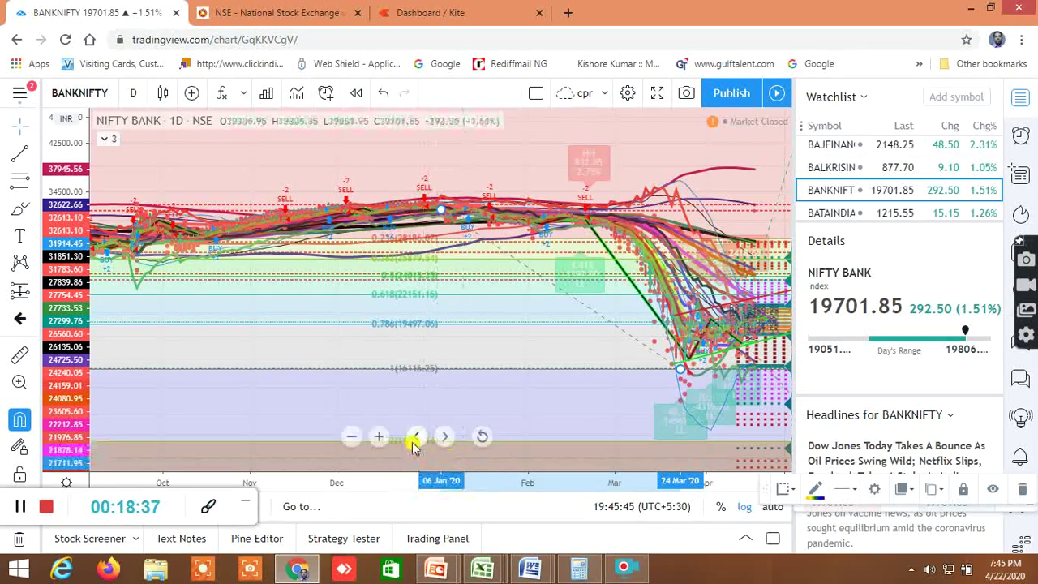
{"action": "left_click_drag", "start_coordinate": [83, 422], "coordinate": [75, 272]}
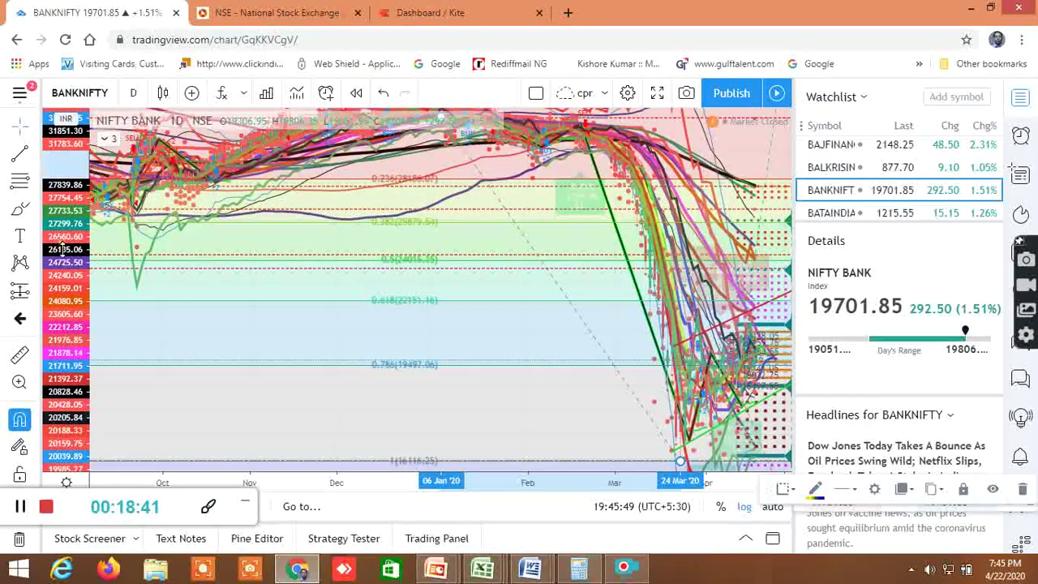
{"action": "scroll", "coordinate": [604, 390], "scroll_direction": "up", "scroll_amount": 3}
{"action": "scroll", "coordinate": [585, 387], "scroll_direction": "up", "scroll_amount": 5}
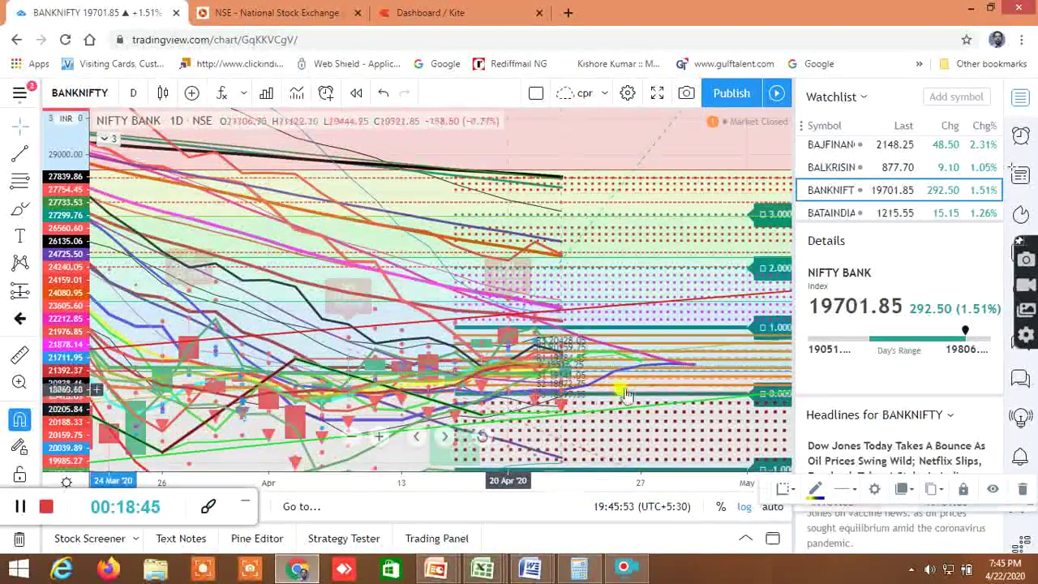
- Go to the NSE option chain page and change the viewed options contracts to the NIFTY index
{"action": "left_click", "coordinate": [289, 14]}
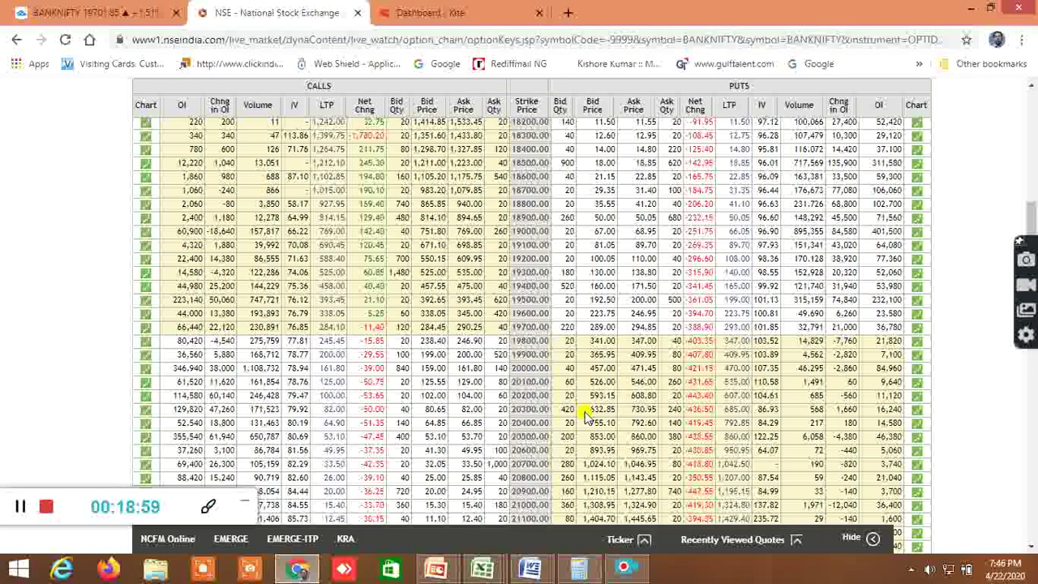
{"action": "scroll", "coordinate": [584, 414], "scroll_direction": "up", "scroll_amount": 5}
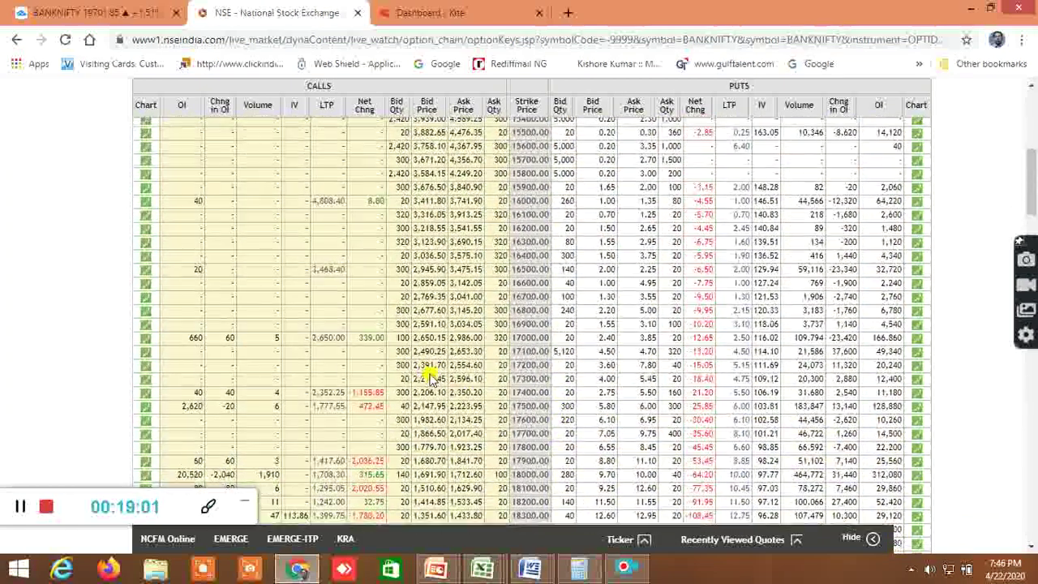
{"action": "scroll", "coordinate": [429, 377], "scroll_direction": "up", "scroll_amount": 6}
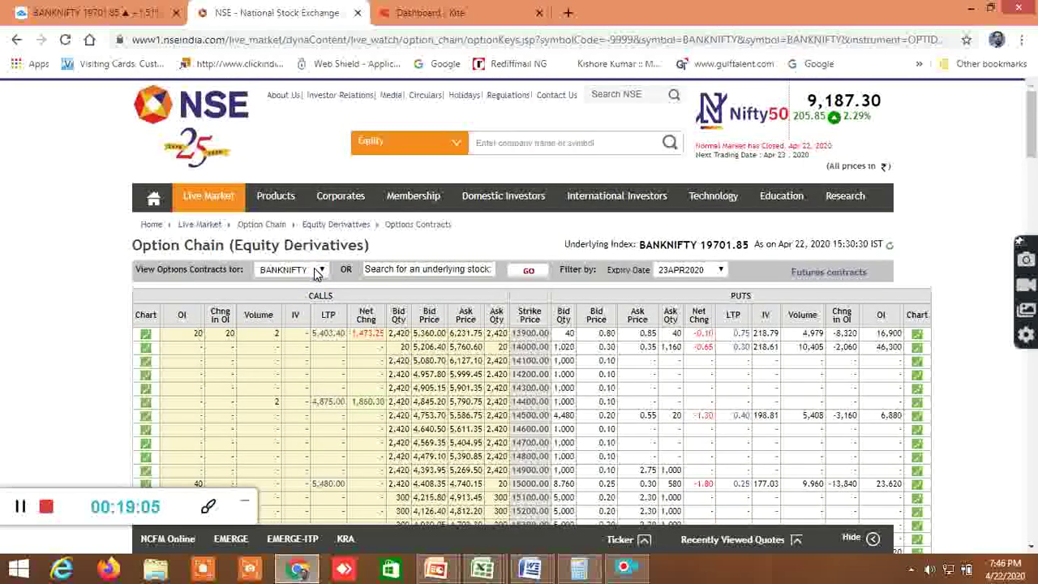
{"action": "left_click", "coordinate": [309, 274]}
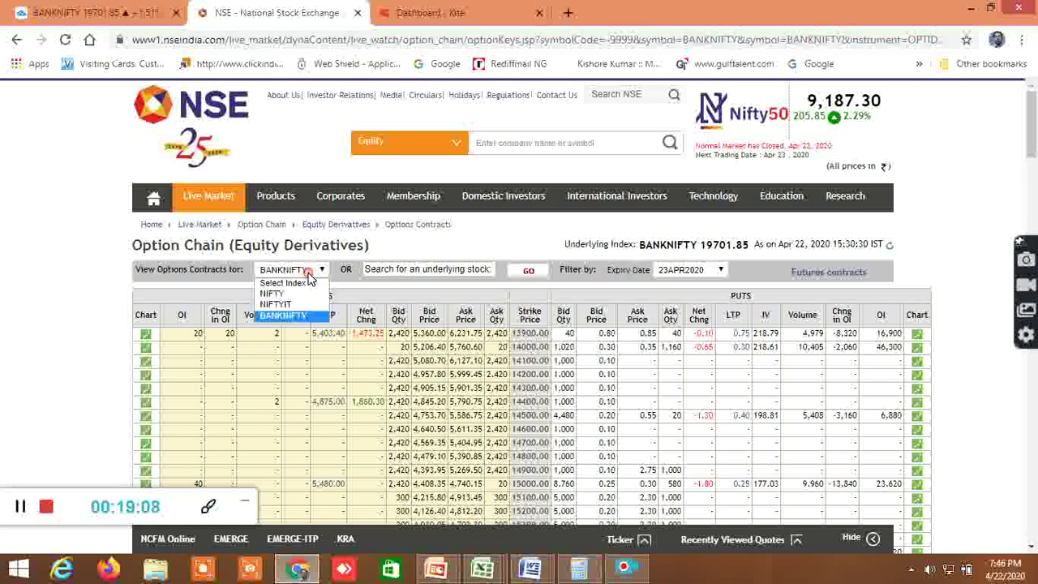
{"action": "left_click", "coordinate": [308, 275]}
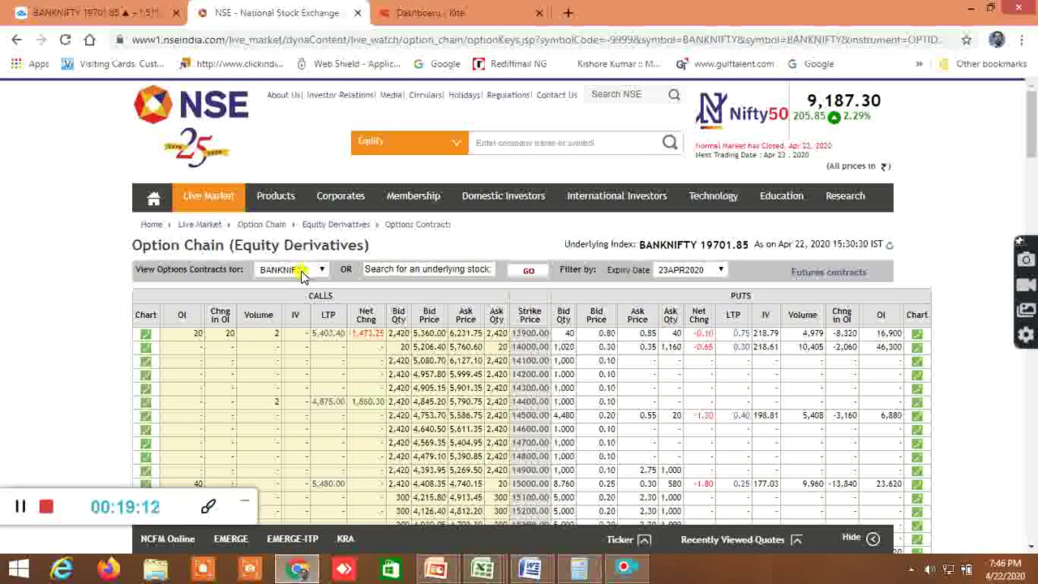
{"action": "left_click", "coordinate": [301, 277]}
{"action": "left_click", "coordinate": [301, 276]}
{"action": "left_click", "coordinate": [300, 274]}
{"action": "left_click", "coordinate": [311, 276]}
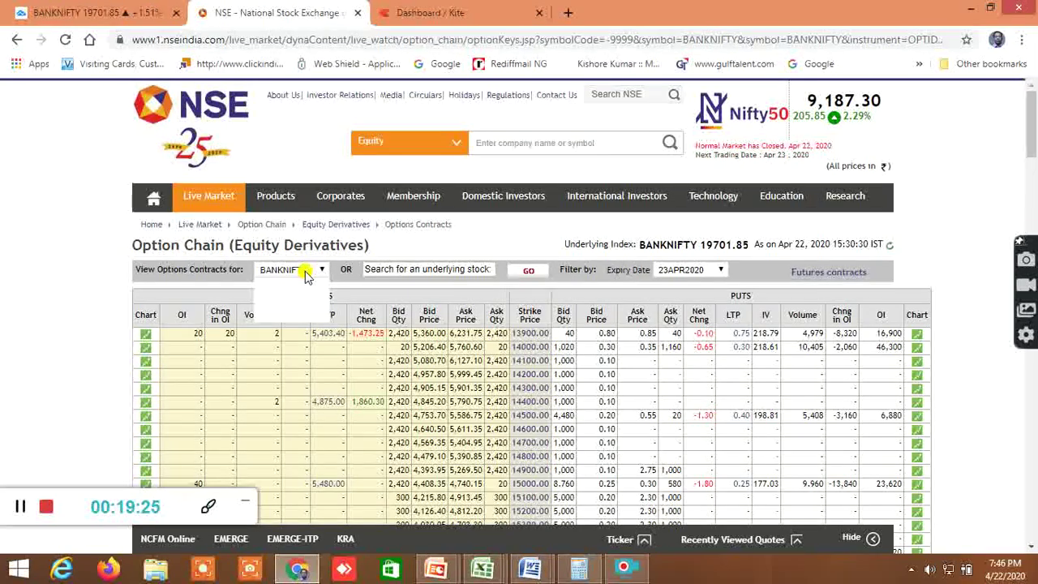
{"action": "left_click", "coordinate": [307, 276]}
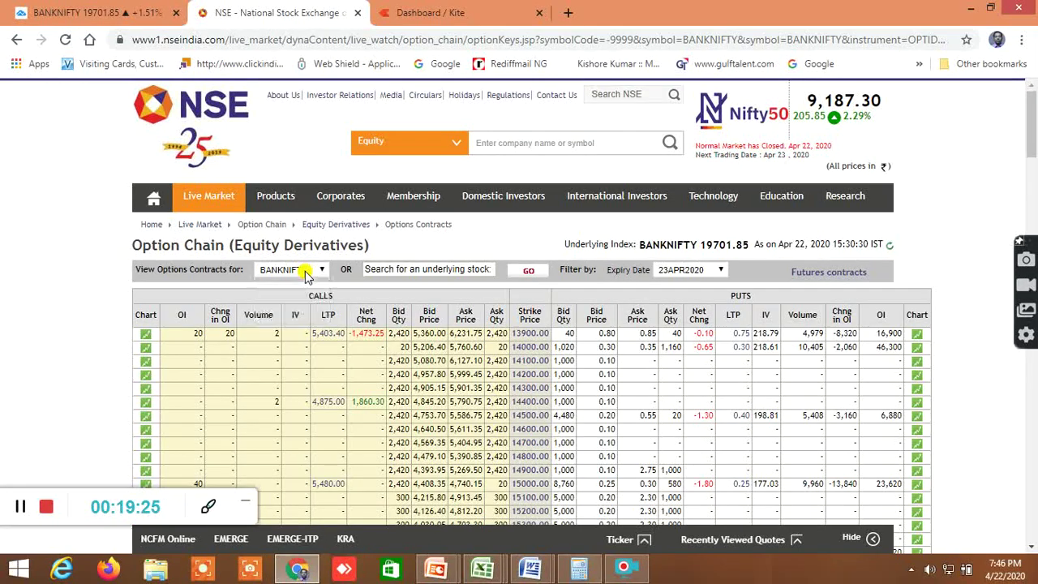
{"action": "left_click", "coordinate": [306, 275]}
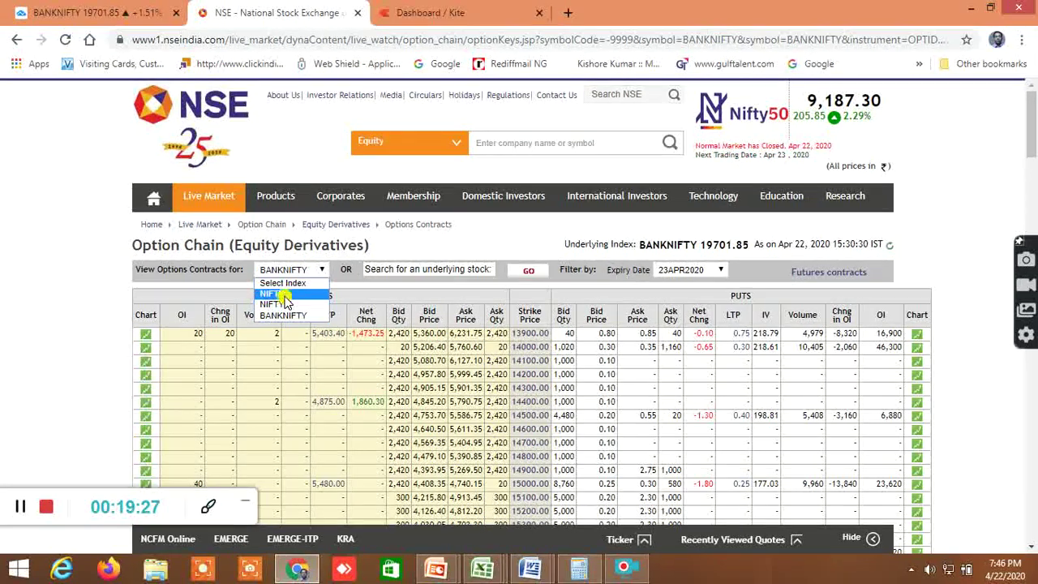
{"action": "left_click", "coordinate": [283, 295]}
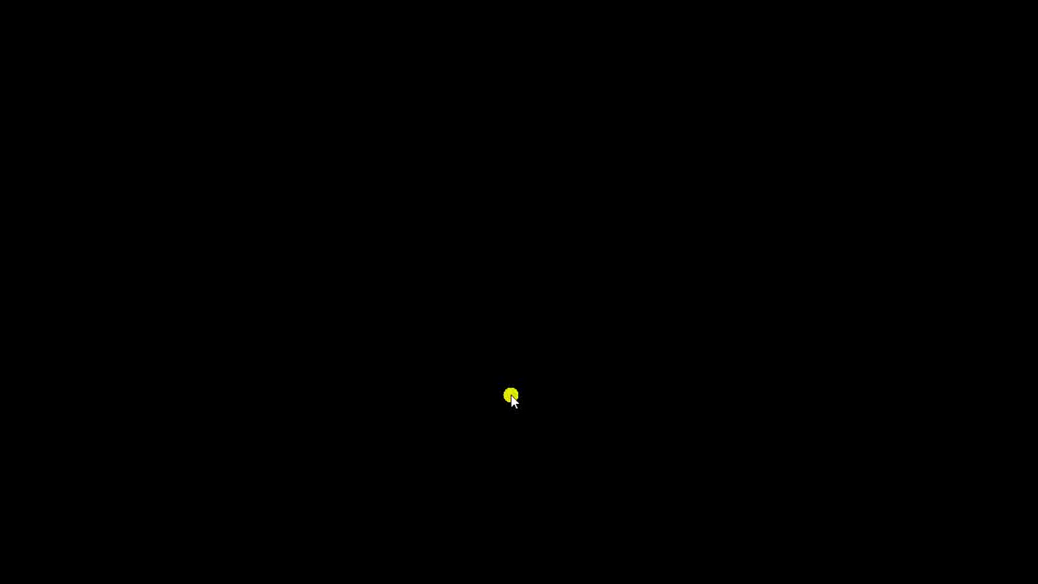
- Examine the open interest of NIFTY calls and puts in the option chain around the 9000 to 9500 strikes
{"action": "scroll", "coordinate": [548, 403], "scroll_direction": "down", "scroll_amount": 10}
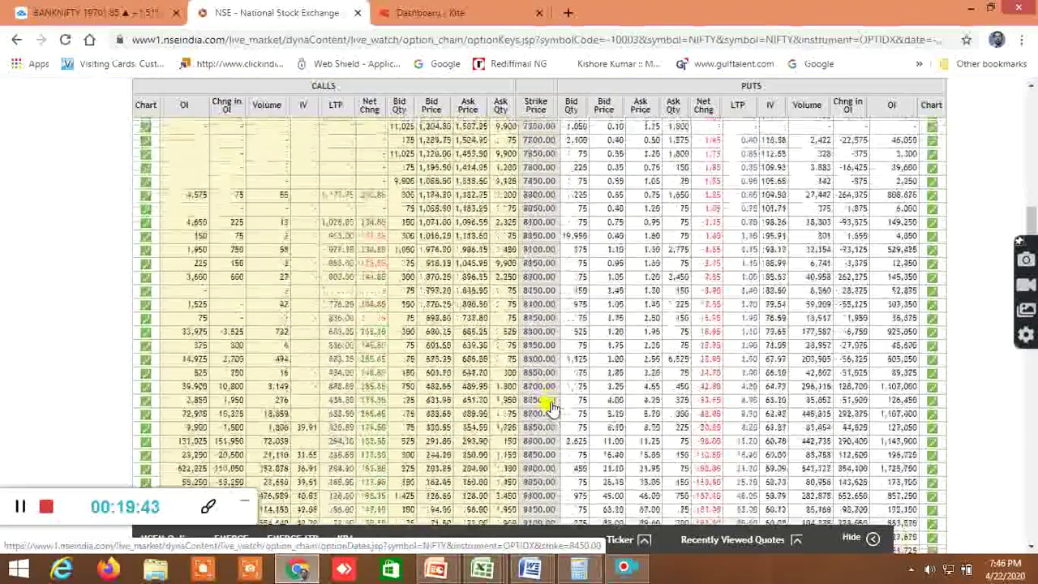
{"action": "scroll", "coordinate": [550, 406], "scroll_direction": "down", "scroll_amount": 5}
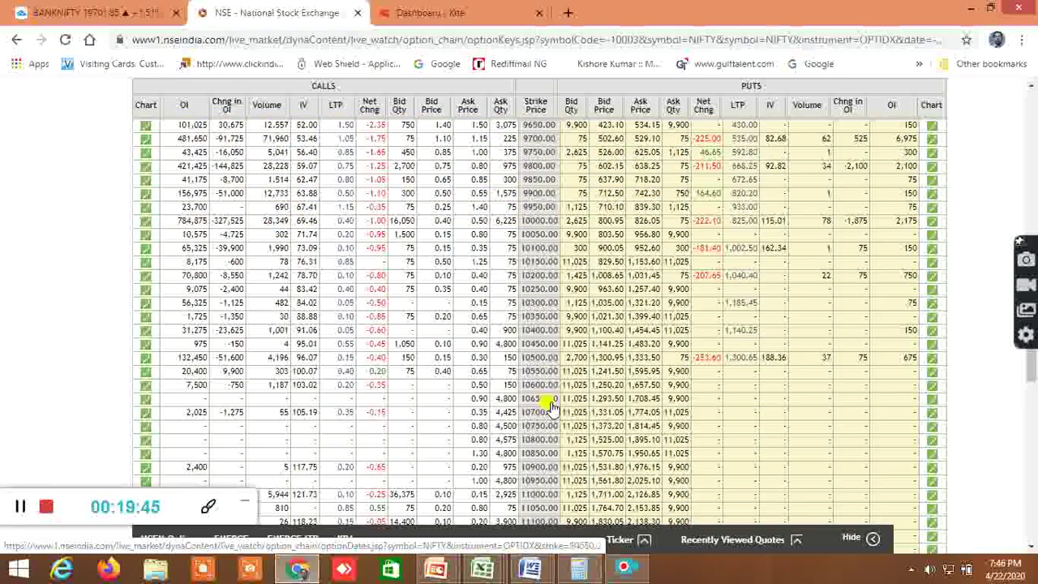
{"action": "scroll", "coordinate": [549, 406], "scroll_direction": "up", "scroll_amount": 4}
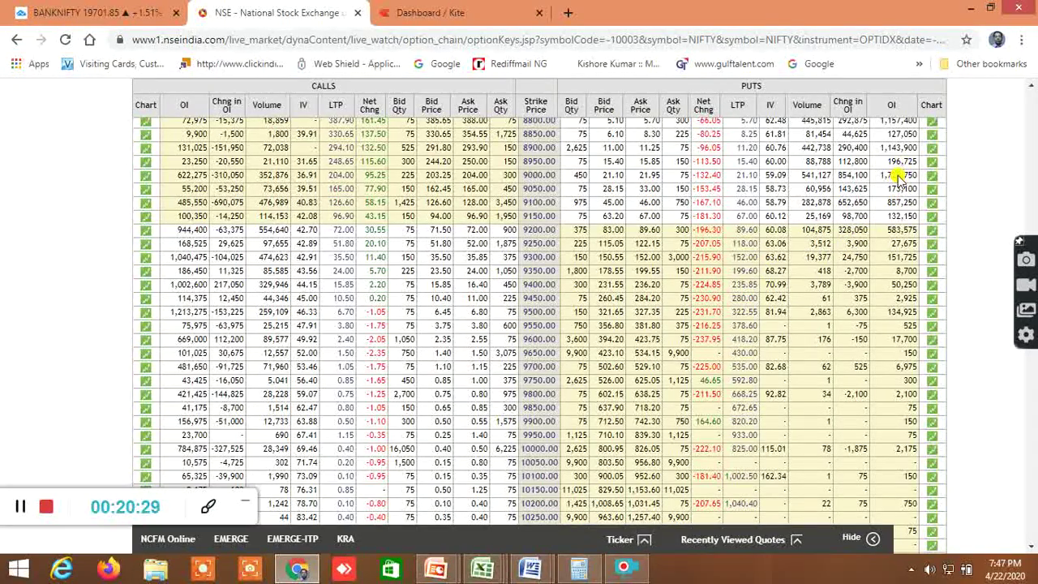
{"action": "scroll", "coordinate": [907, 187], "scroll_direction": "up", "scroll_amount": 3}
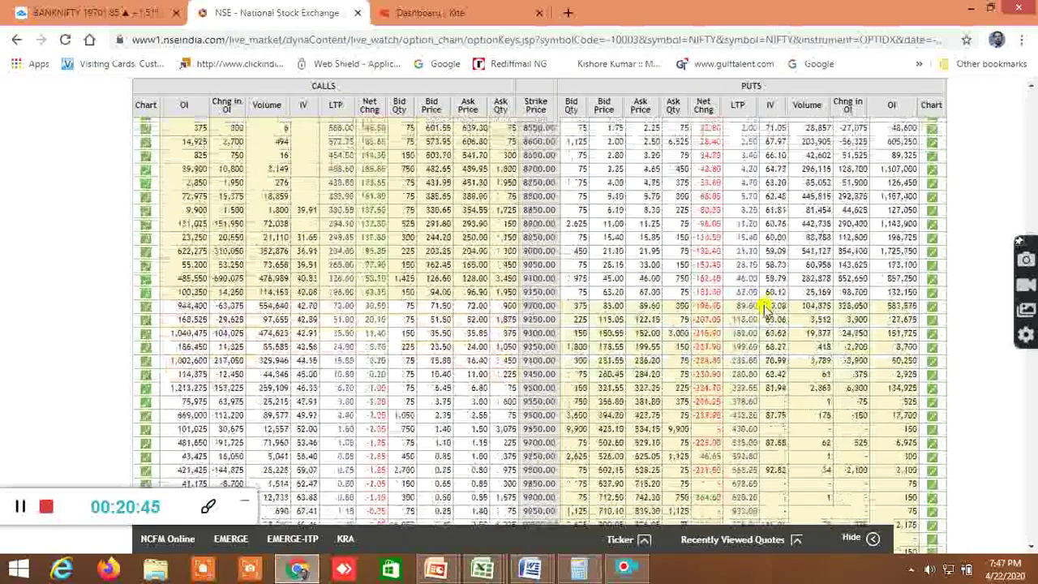
- Change the viewed options contracts in the NSE option chain to the BANKNIFTY index
{"action": "scroll", "coordinate": [762, 307], "scroll_direction": "up", "scroll_amount": 1}
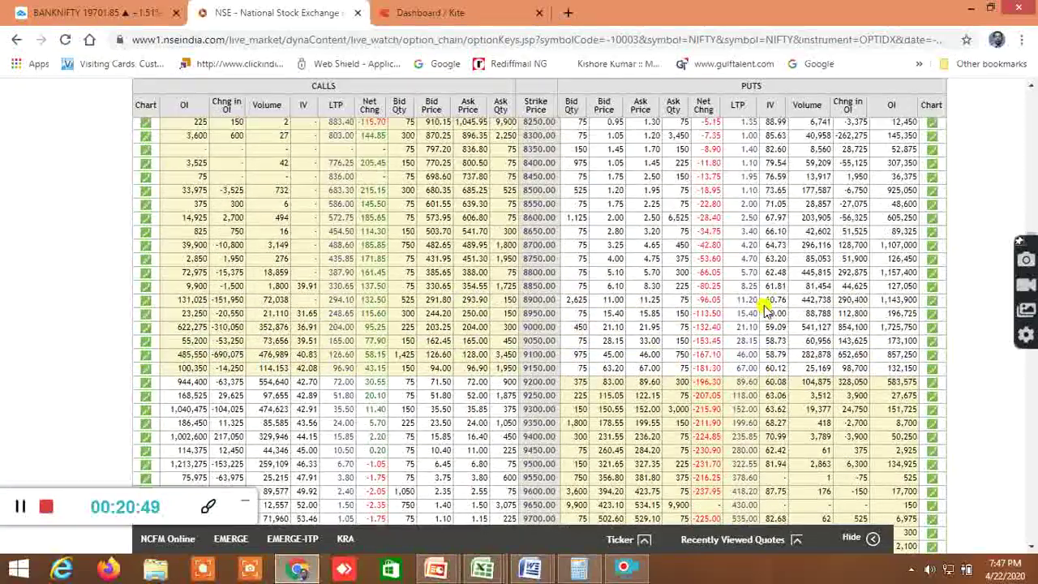
{"action": "scroll", "coordinate": [762, 306], "scroll_direction": "down", "scroll_amount": 1}
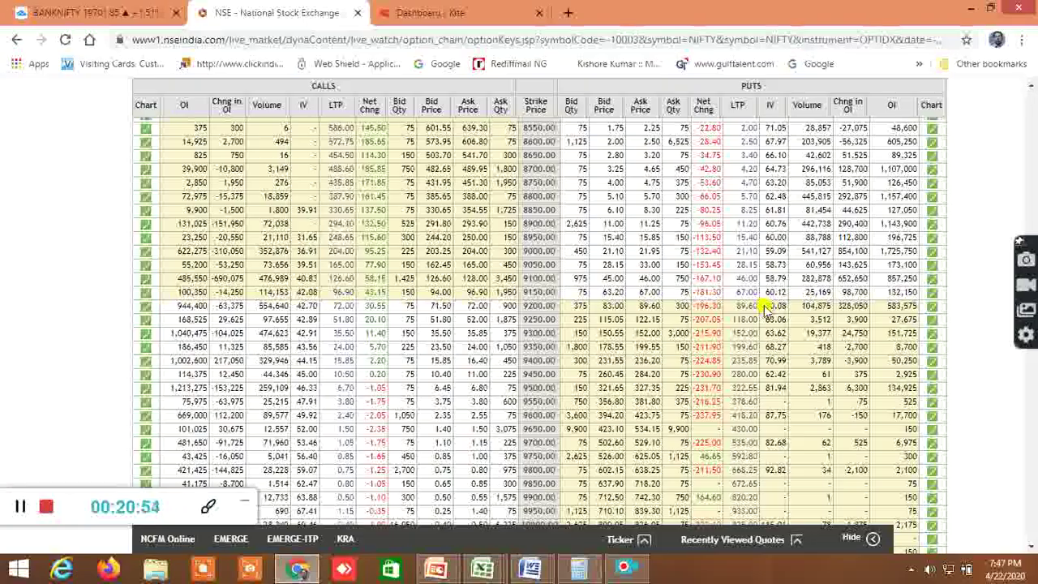
{"action": "scroll", "coordinate": [762, 306], "scroll_direction": "up", "scroll_amount": 3}
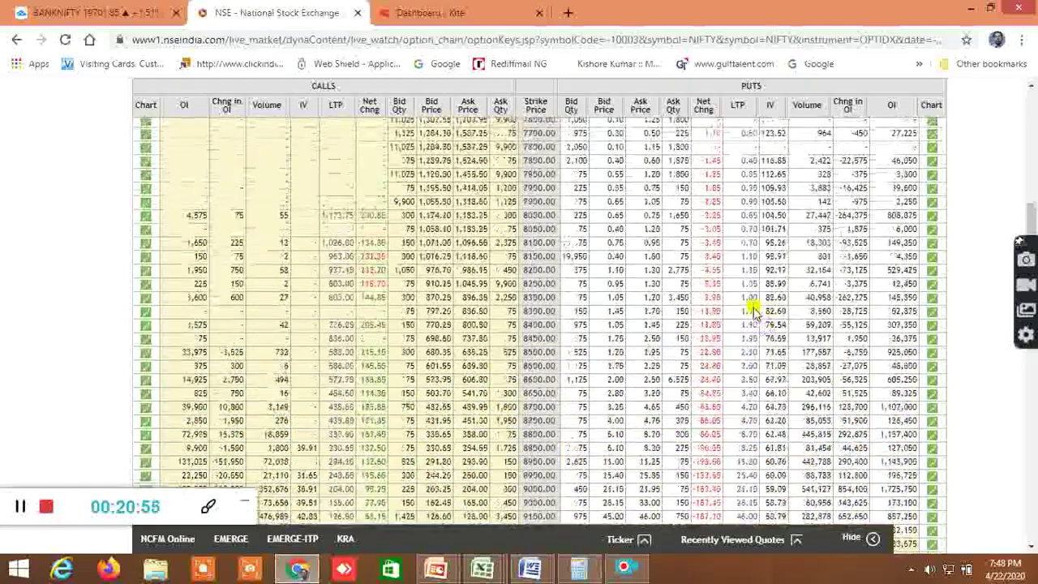
{"action": "scroll", "coordinate": [475, 301], "scroll_direction": "up", "scroll_amount": 8}
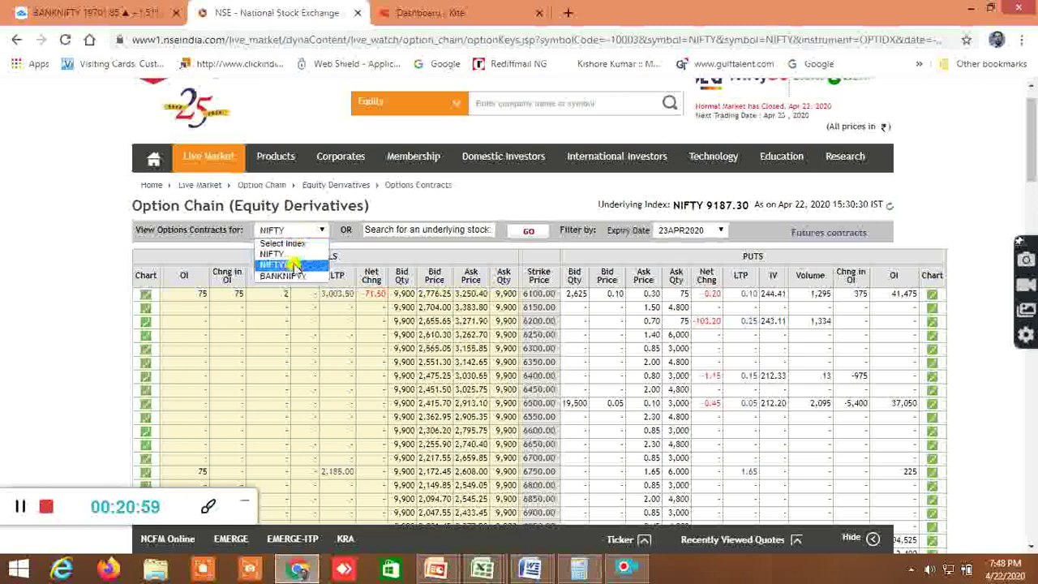
{"action": "left_click", "coordinate": [294, 277]}
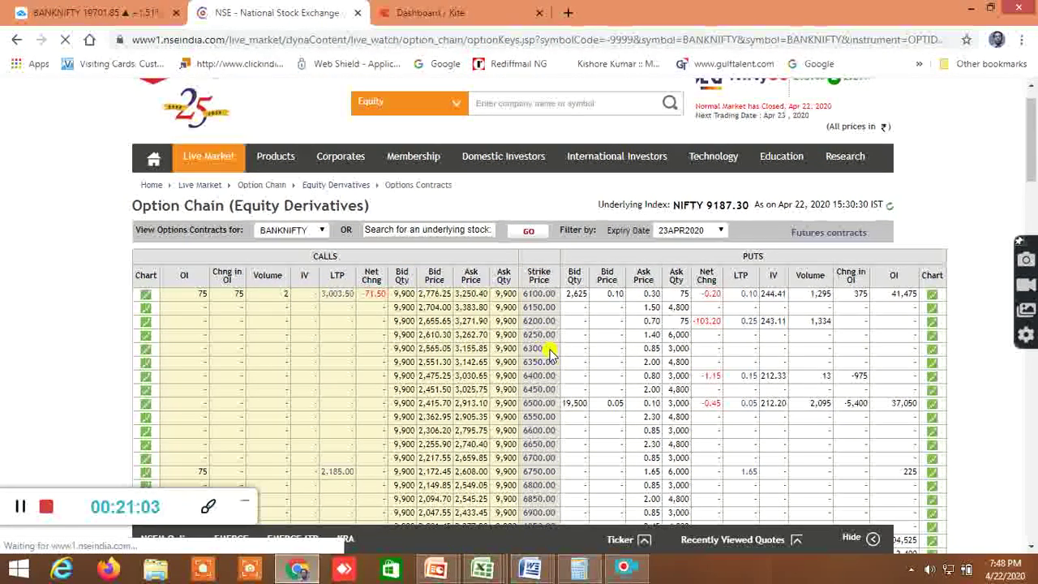
- Calculate the put-call ratio from the BANKNIFTY open interest totals in Calculator by dividing 3048 by 4092
{"action": "scroll", "coordinate": [549, 351], "scroll_direction": "down", "scroll_amount": 10}
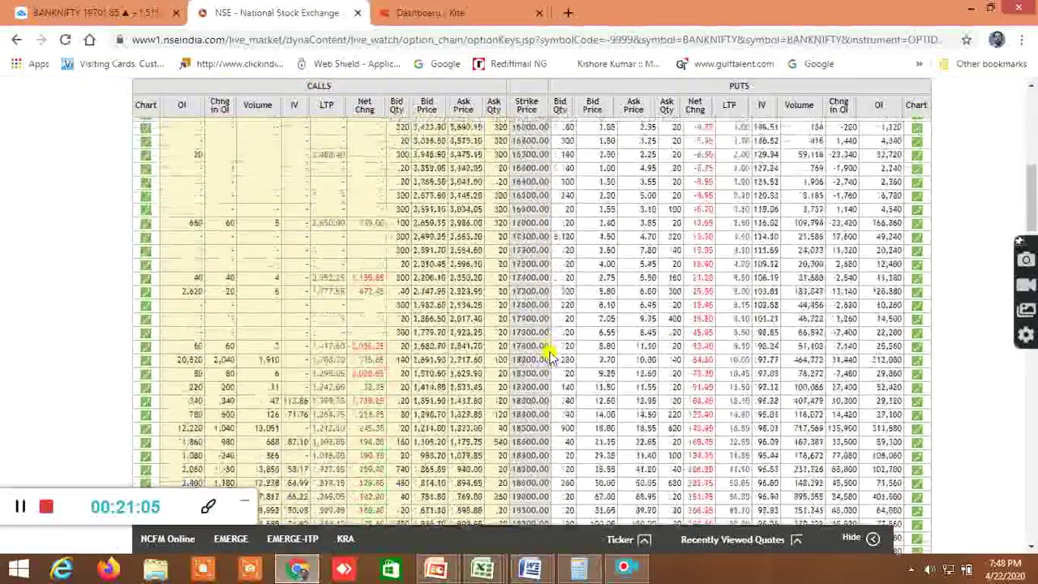
{"action": "scroll", "coordinate": [548, 357], "scroll_direction": "down", "scroll_amount": 10}
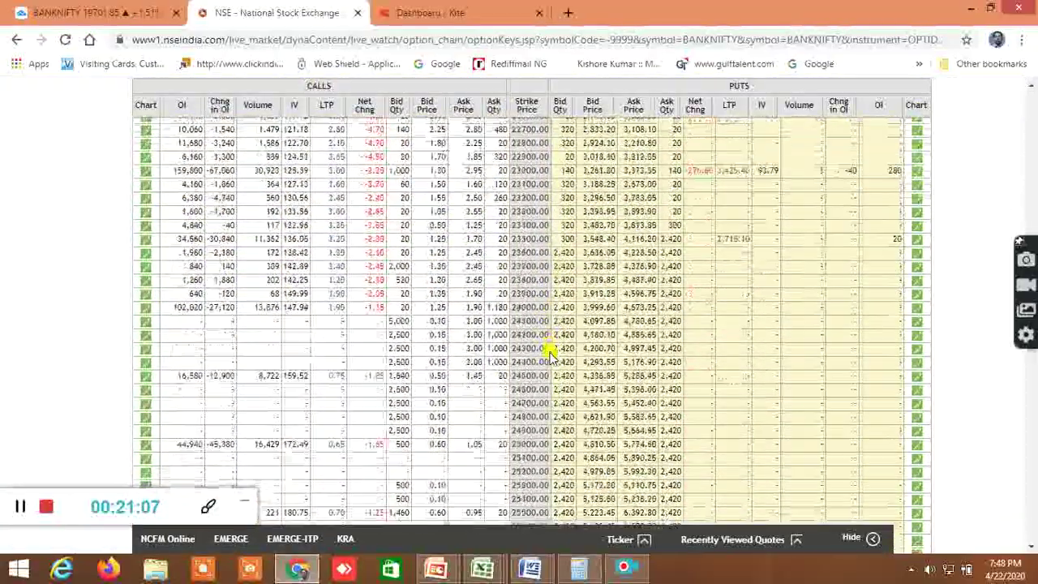
{"action": "scroll", "coordinate": [549, 357], "scroll_direction": "down", "scroll_amount": 10}
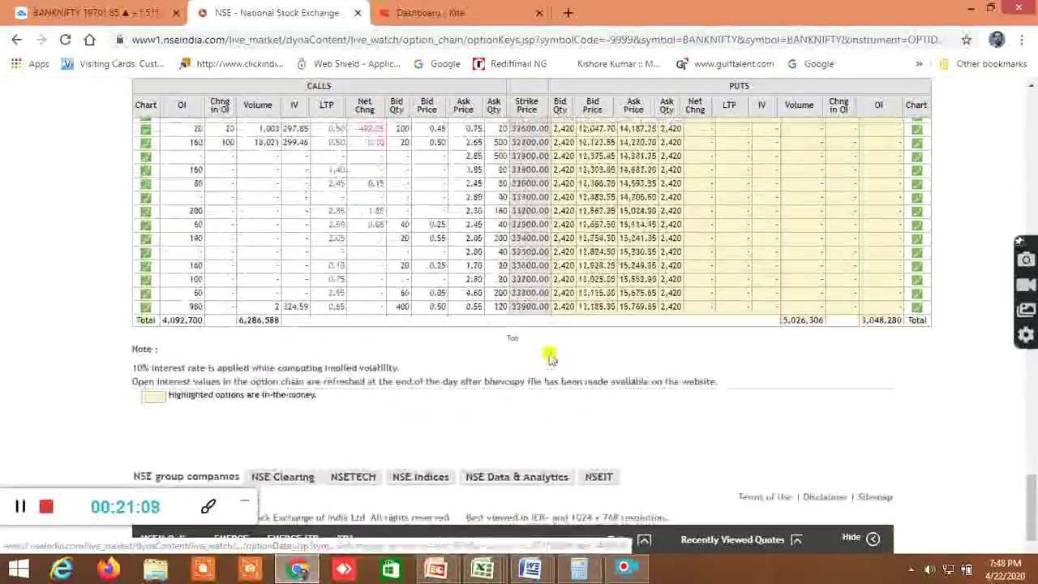
{"action": "left_click", "coordinate": [579, 567]}
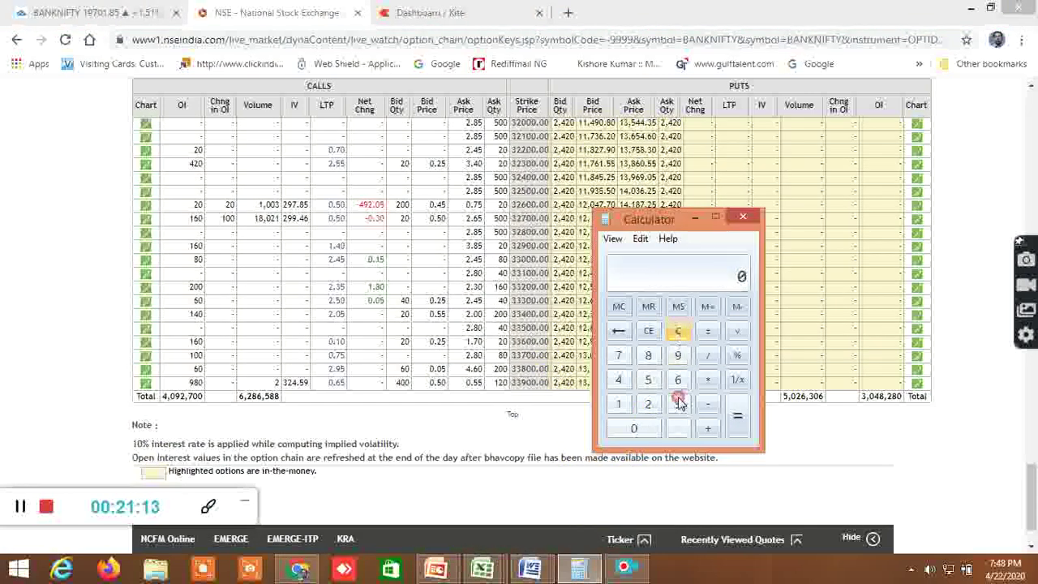
{"action": "left_click", "coordinate": [649, 429]}
{"action": "left_click", "coordinate": [619, 381]}
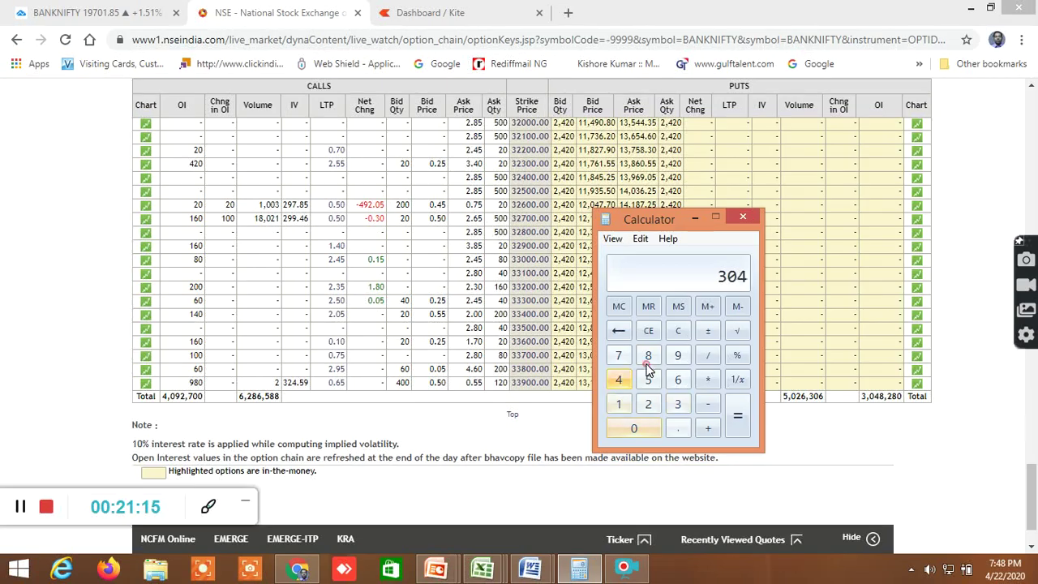
{"action": "left_click", "coordinate": [619, 384]}
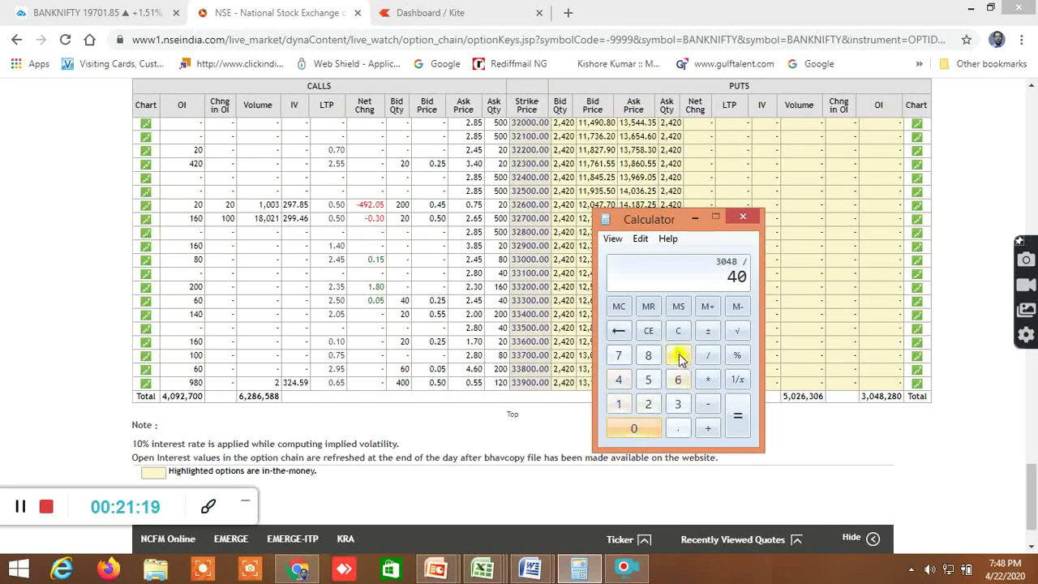
{"action": "left_click", "coordinate": [648, 404]}
{"action": "left_click", "coordinate": [737, 416]}
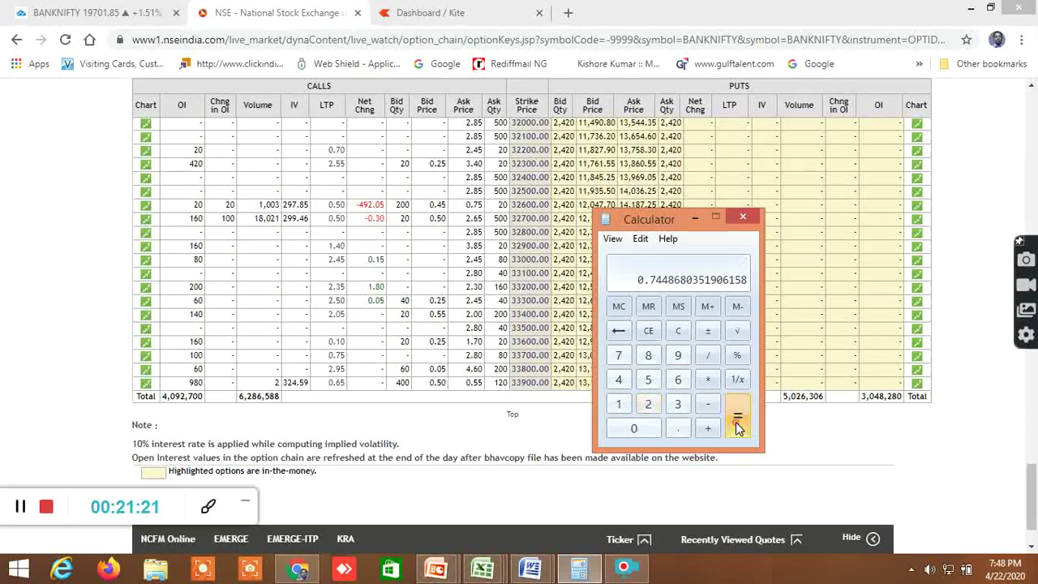
{"action": "left_click", "coordinate": [742, 216]}
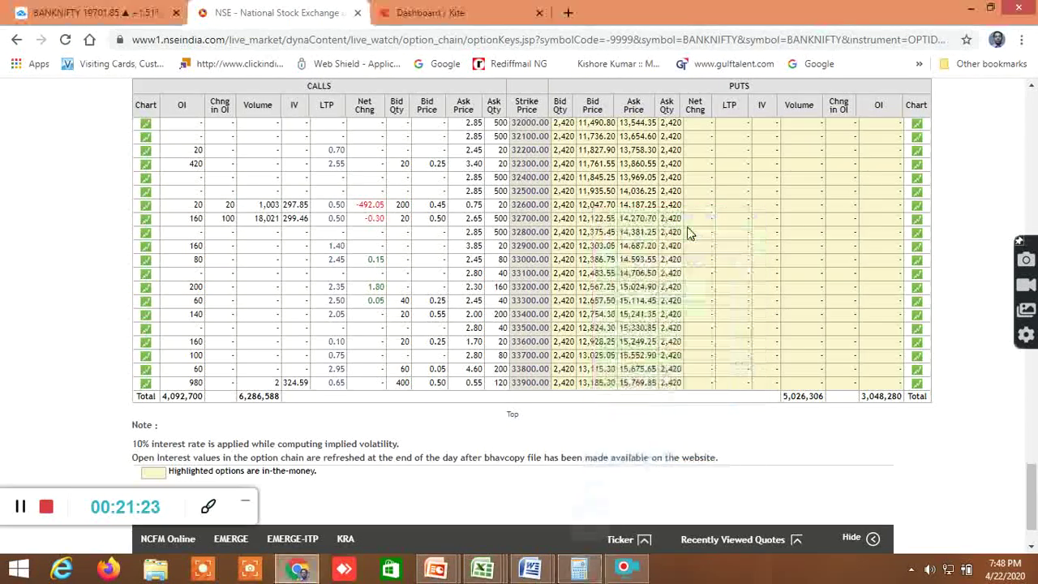
- Examine the open interest of BANKNIFTY calls and puts in the option chain around the 19000 to 21000 strikes
{"action": "scroll", "coordinate": [567, 331], "scroll_direction": "up", "scroll_amount": 5}
{"action": "scroll", "coordinate": [565, 363], "scroll_direction": "up", "scroll_amount": 18}
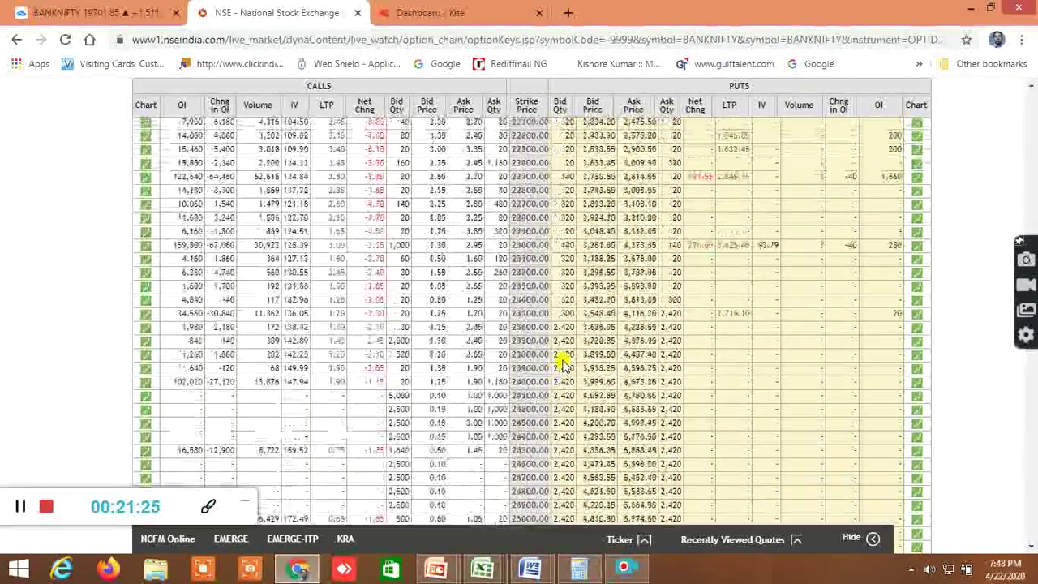
{"action": "scroll", "coordinate": [559, 365], "scroll_direction": "down", "scroll_amount": 1}
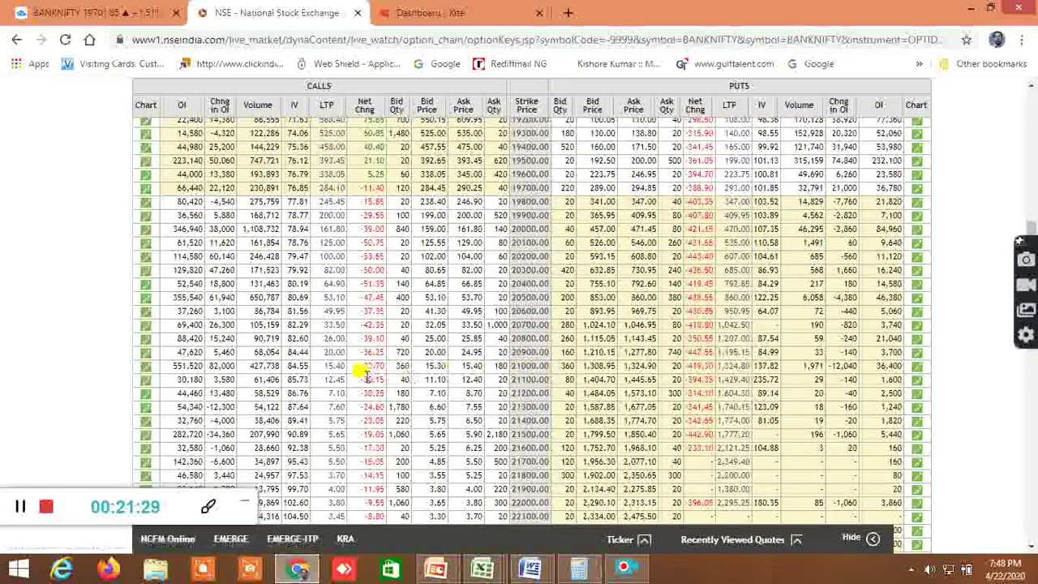
{"action": "scroll", "coordinate": [737, 325], "scroll_direction": "up", "scroll_amount": 2}
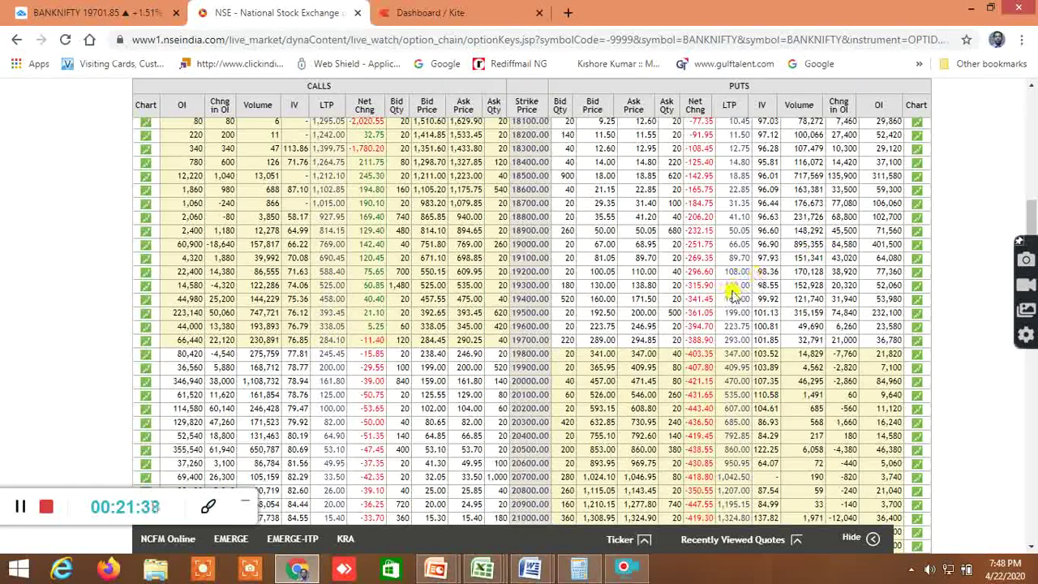
{"action": "scroll", "coordinate": [420, 385], "scroll_direction": "down", "scroll_amount": 1}
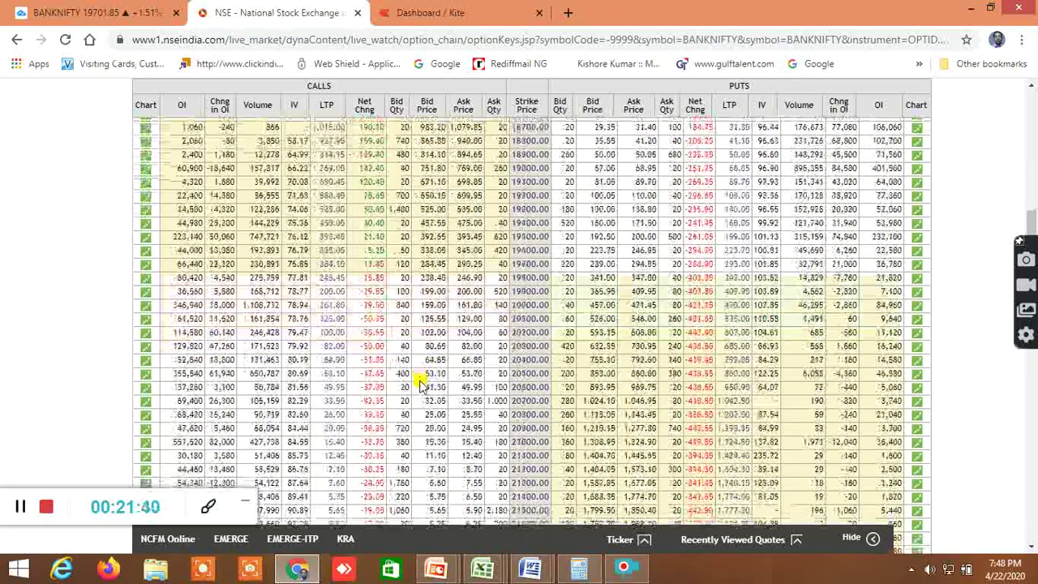
{"action": "scroll", "coordinate": [404, 388], "scroll_direction": "down", "scroll_amount": 2}
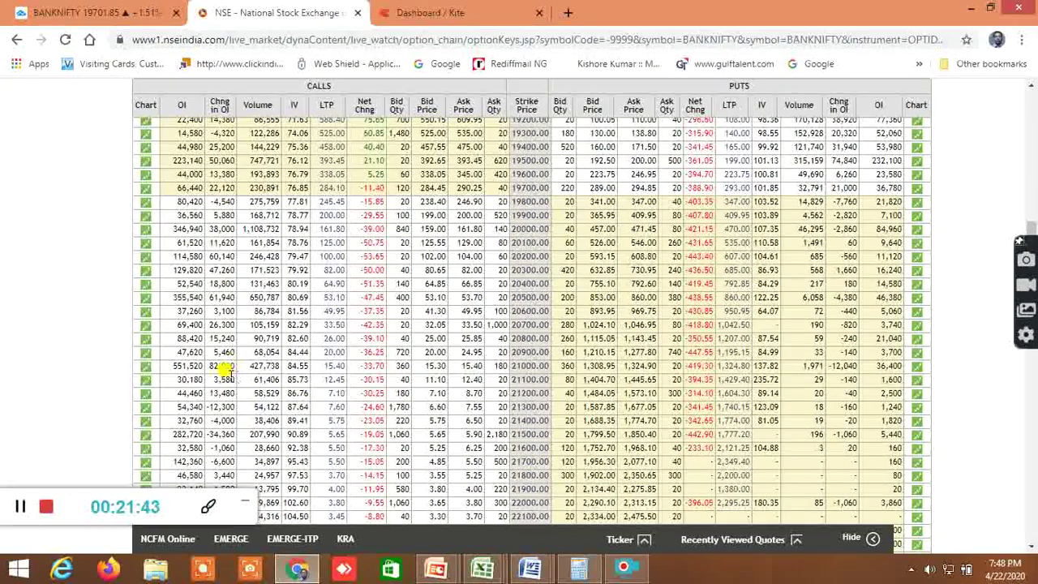
{"action": "scroll", "coordinate": [697, 349], "scroll_direction": "up", "scroll_amount": 2}
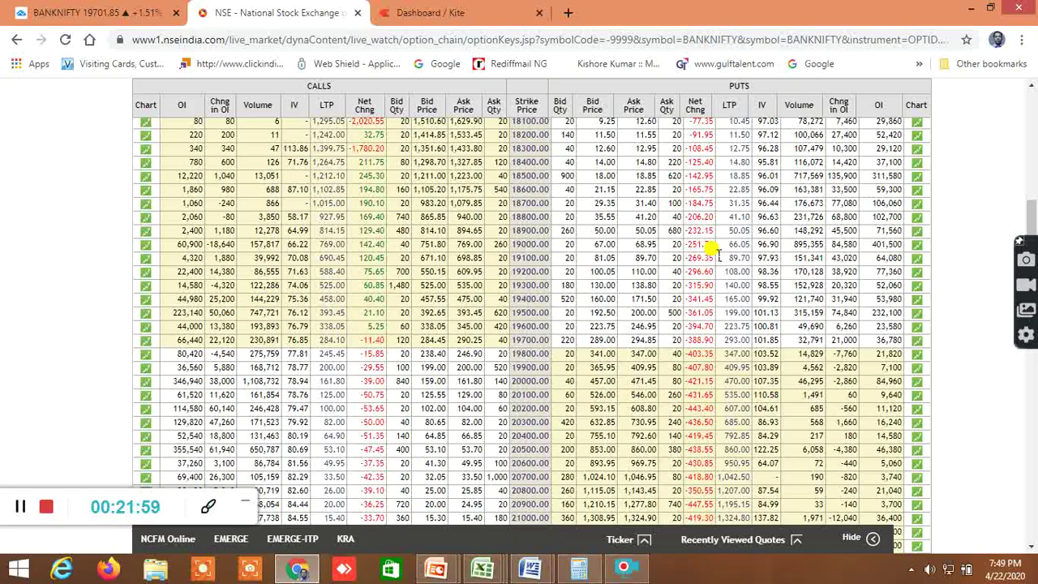
{"action": "scroll", "coordinate": [713, 251], "scroll_direction": "down", "scroll_amount": 2}
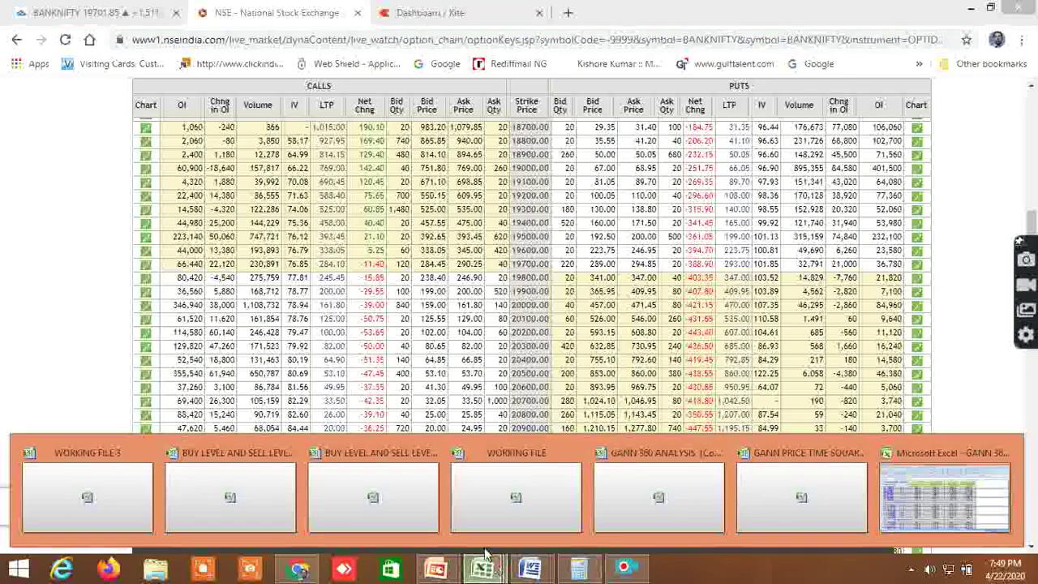
- Switch to the WORKING FILE workbook in Excel and inspect the NIFTY and BANKNIFTY target stock prices on the OPTION CHAIN IV sheet
{"action": "left_click", "coordinate": [551, 505]}
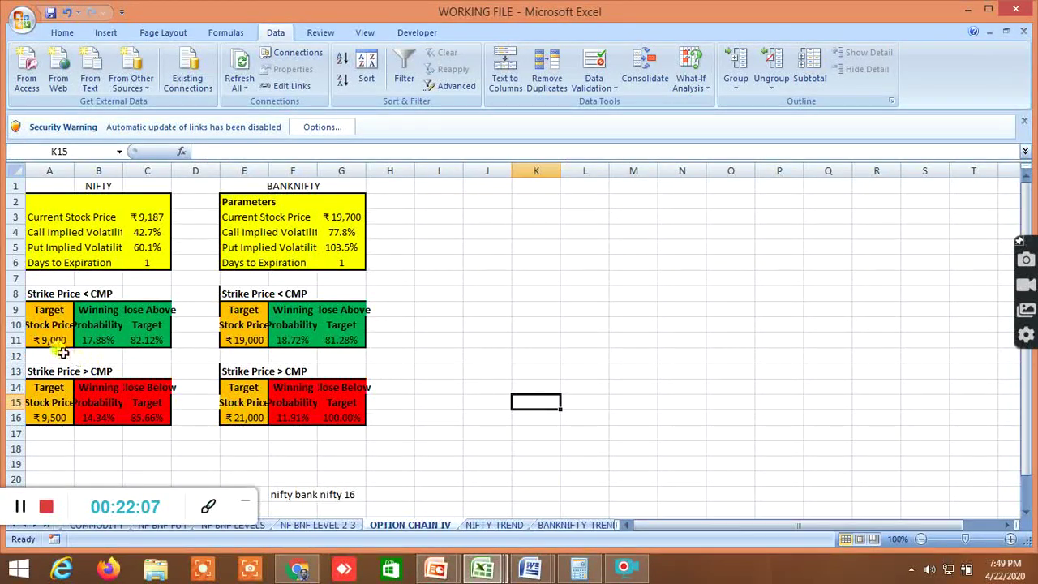
{"action": "left_click", "coordinate": [50, 341]}
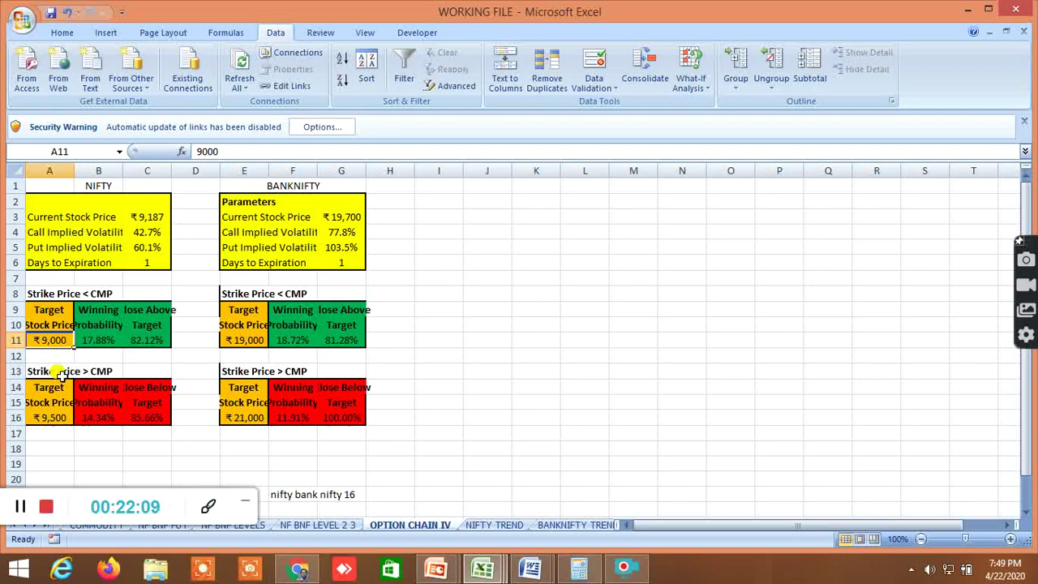
{"action": "left_click", "coordinate": [50, 418]}
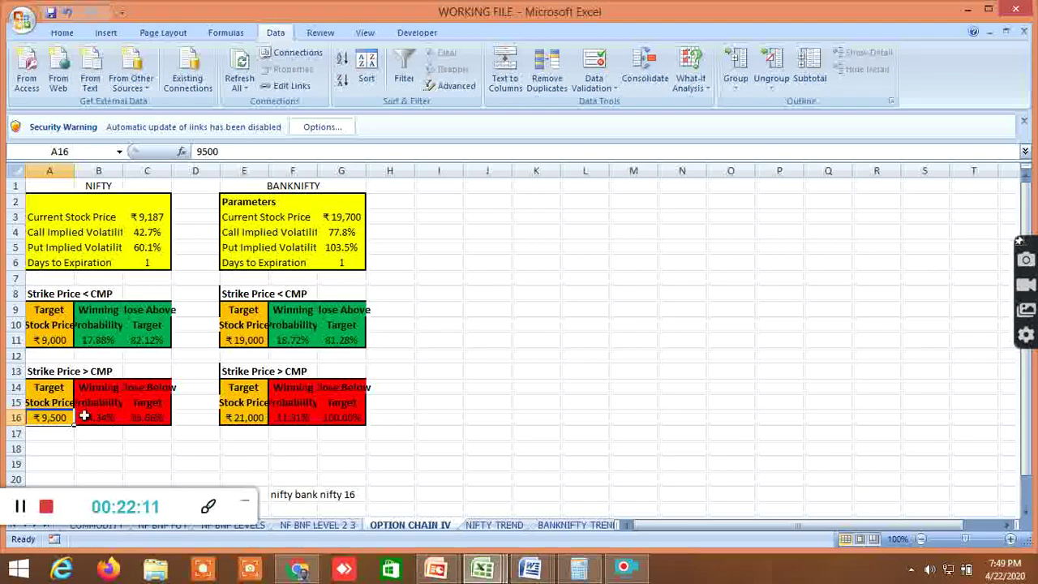
{"action": "left_click", "coordinate": [256, 344]}
{"action": "left_click", "coordinate": [255, 418]}
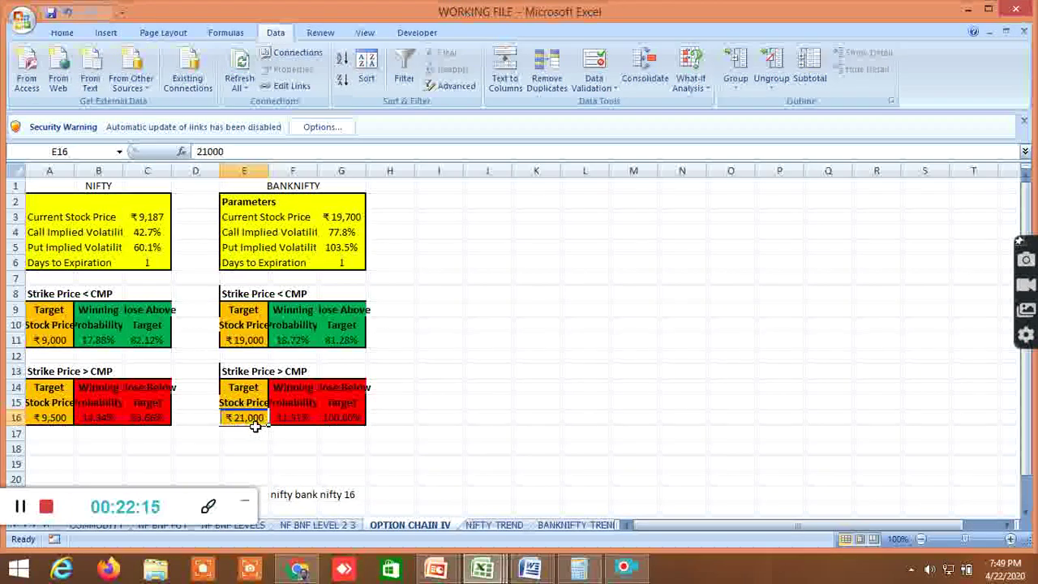
{"action": "left_click", "coordinate": [254, 342]}
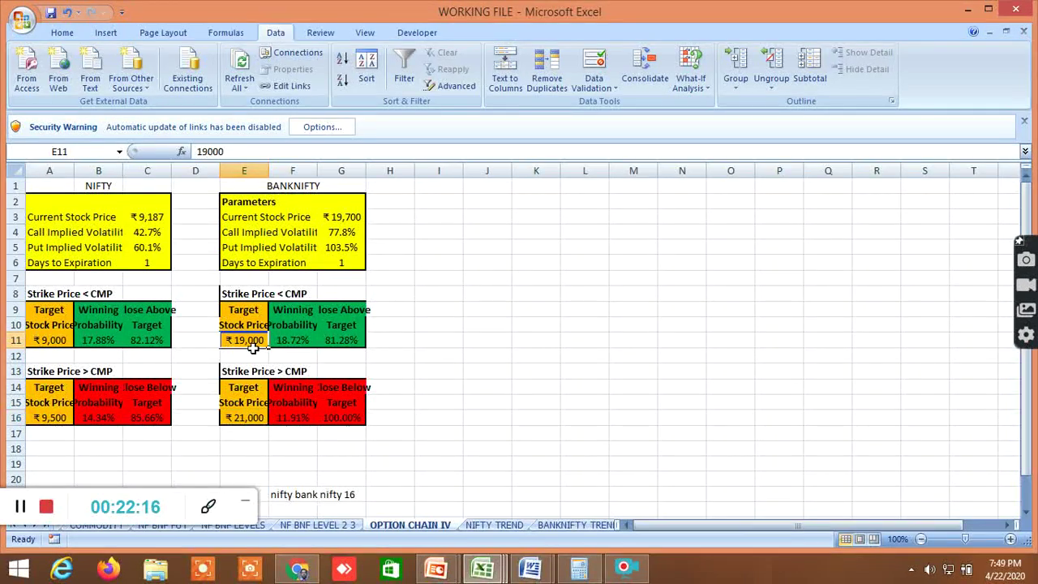
- Set the NIFTY target stock price in the Strike Price > CMP table to 9400
{"action": "left_click", "coordinate": [59, 420]}
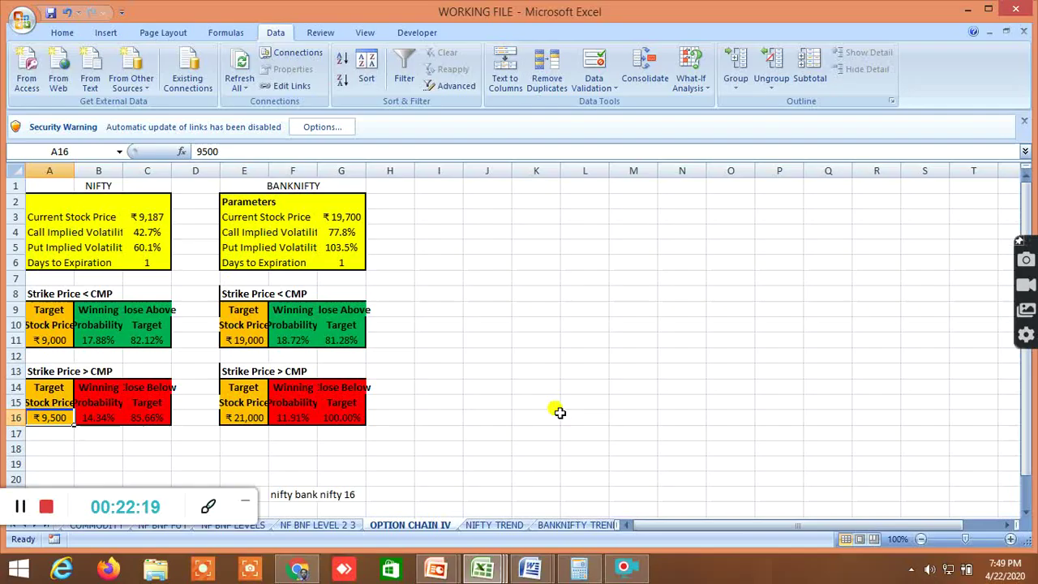
{"action": "type", "text": "9400"}
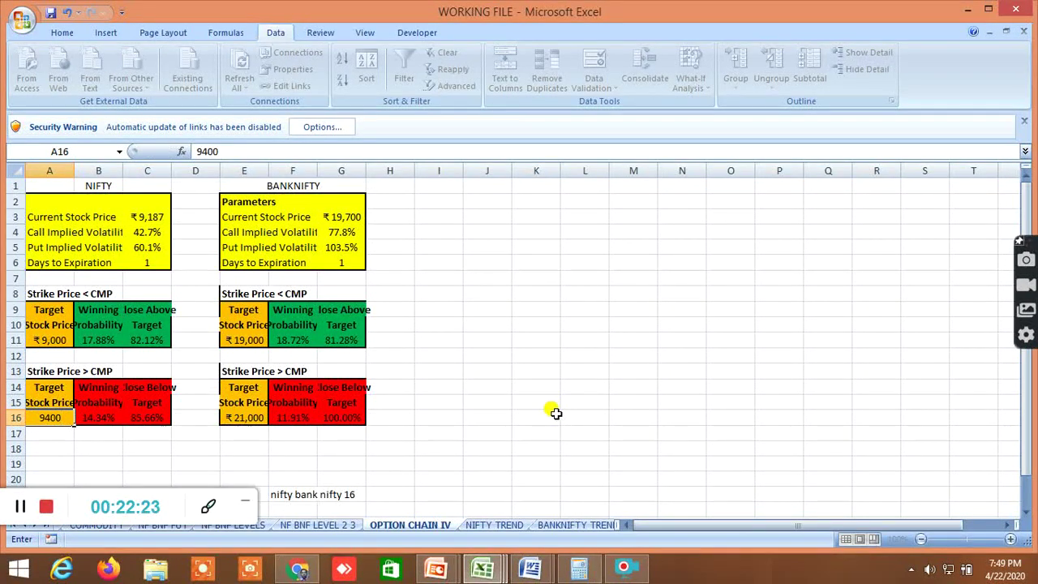
{"action": "key", "text": "Return"}
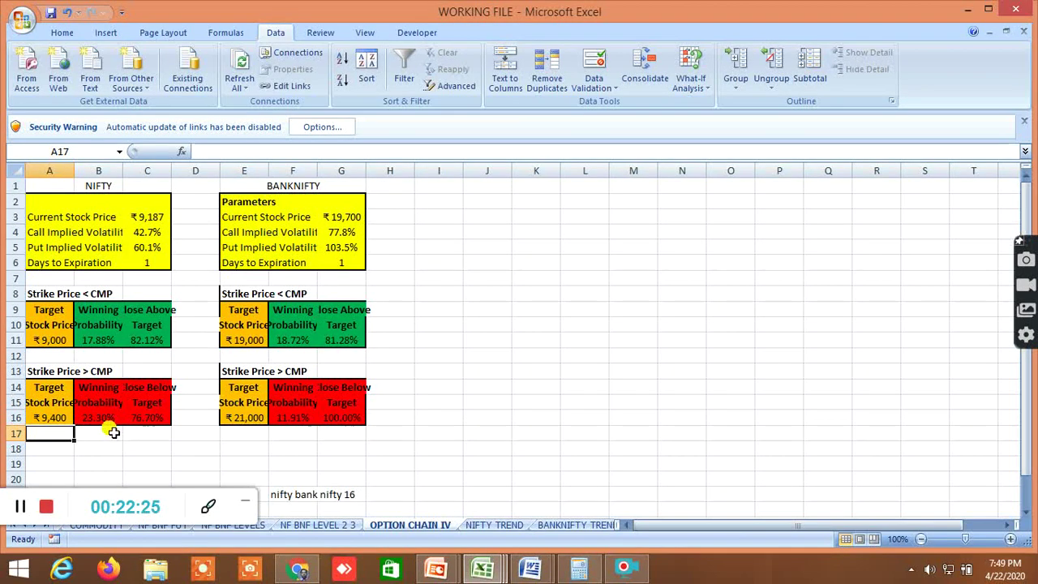
- Try a BANKNIFTY target stock price of 20500 in the Strike Price > CMP table, and undo the entry
{"action": "left_click", "coordinate": [247, 420]}
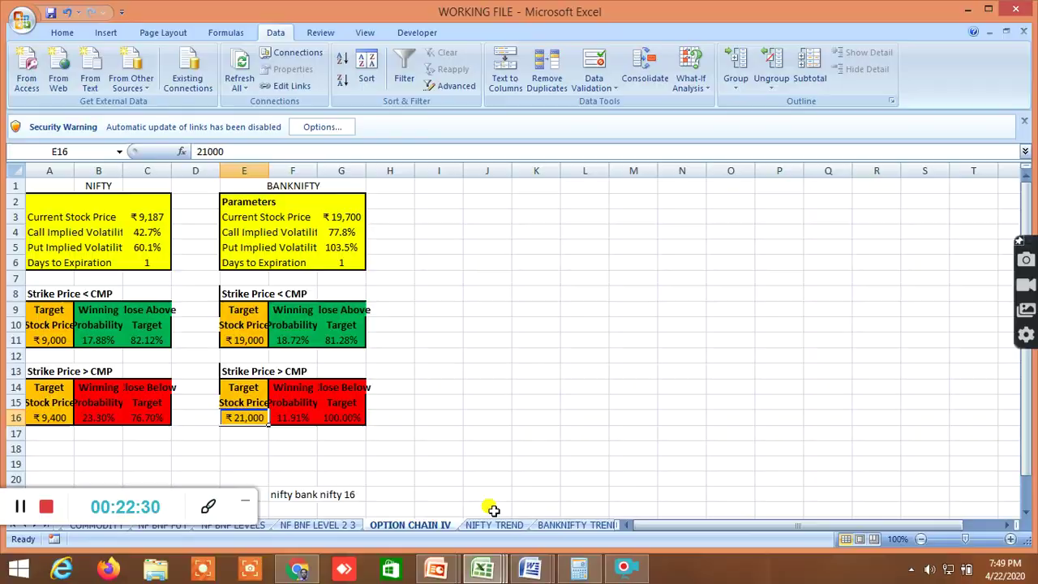
{"action": "type", "text": "205"}
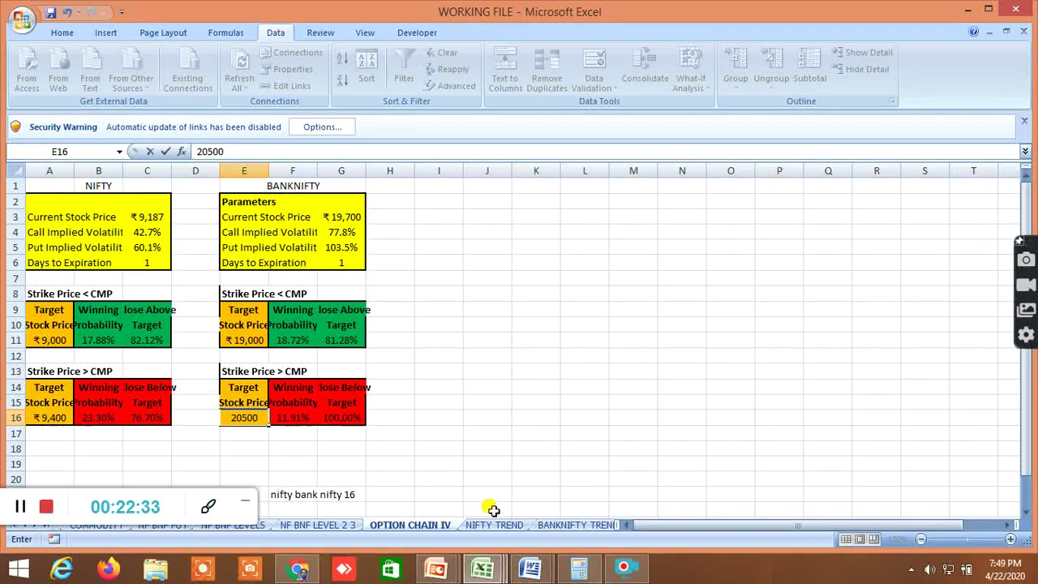
{"action": "key", "text": "Return"}
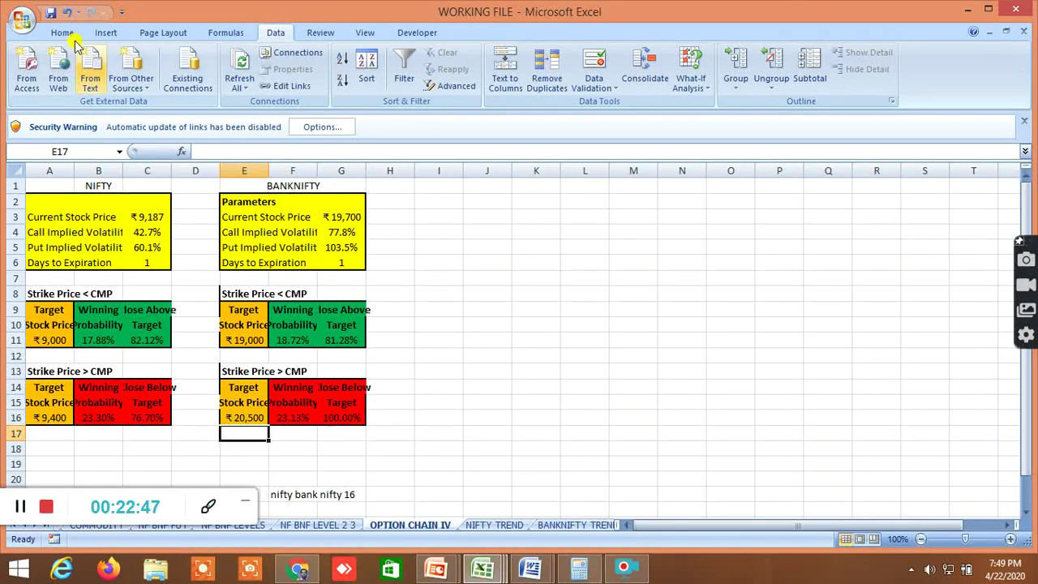
{"action": "key", "text": "ctrl+z"}
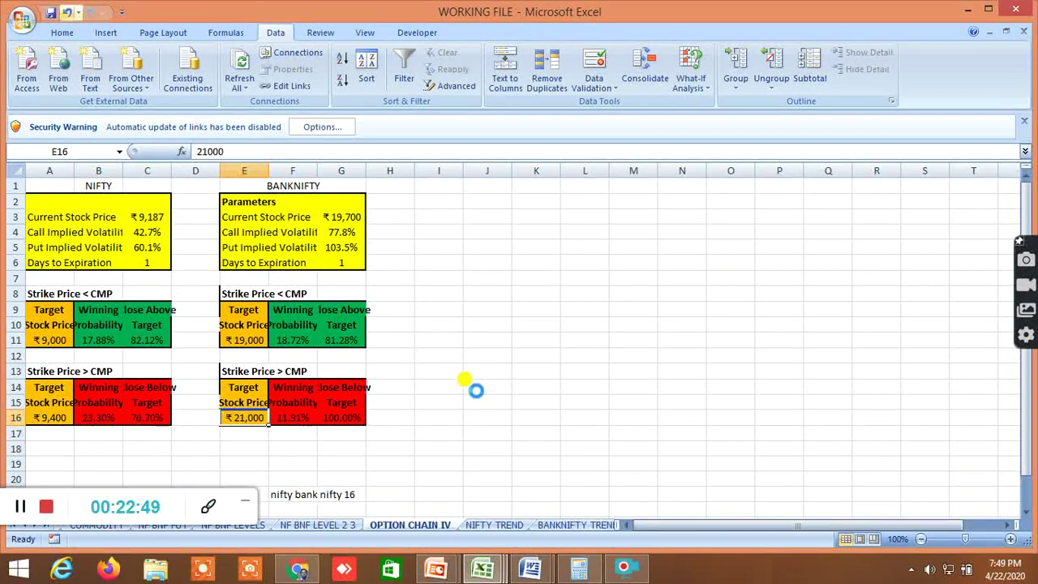
- Switch to the BUY LEVEL AND SELL LEVEL CUM SCREENER workbook and view the BANKNIFTY and NIFTY rows
{"action": "mouse_move", "coordinate": [490, 571]}
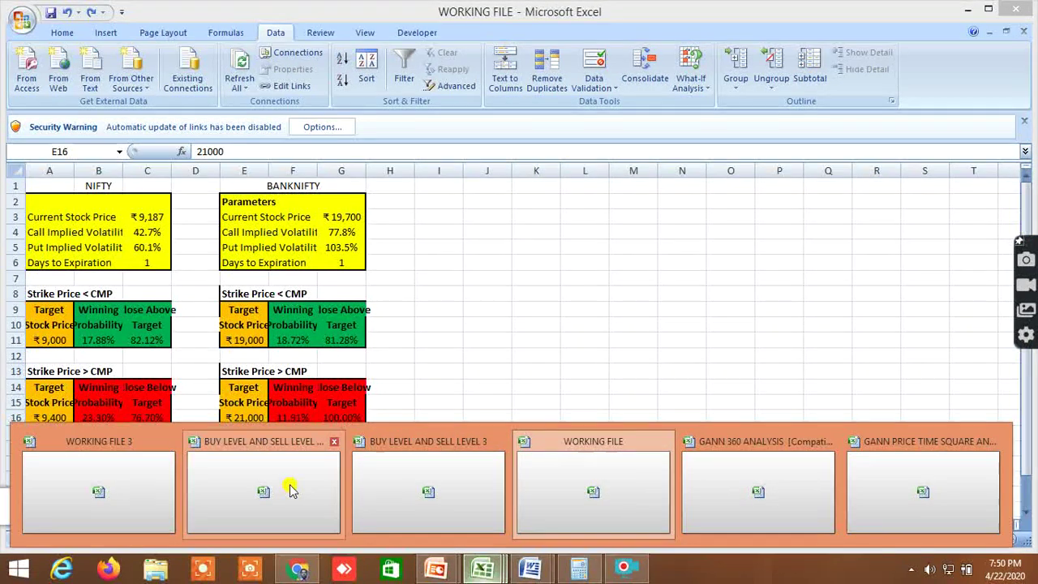
{"action": "left_click", "coordinate": [289, 425]}
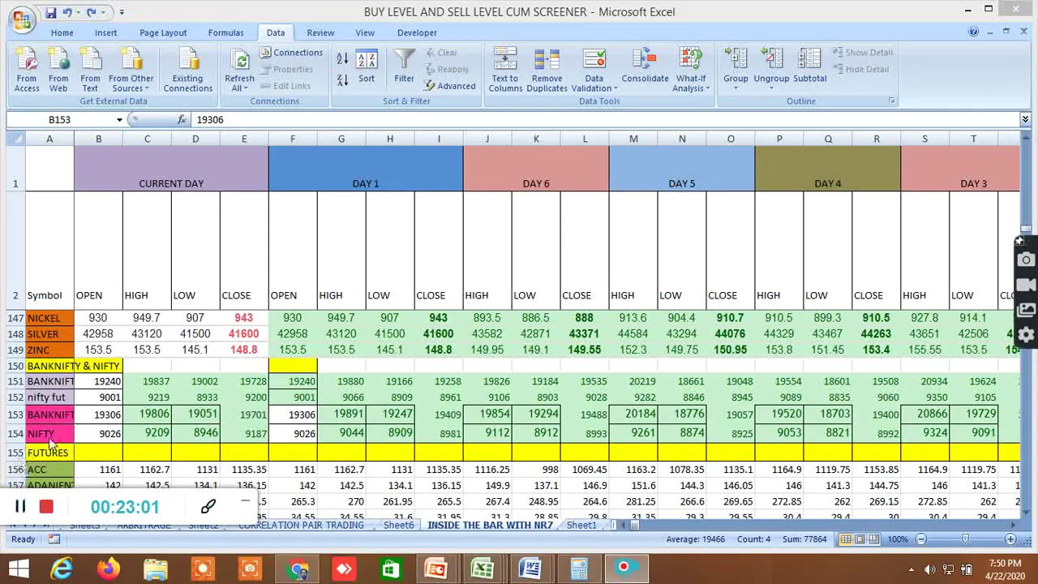
{"action": "left_click_drag", "start_coordinate": [9, 515], "coordinate": [36, 180]}
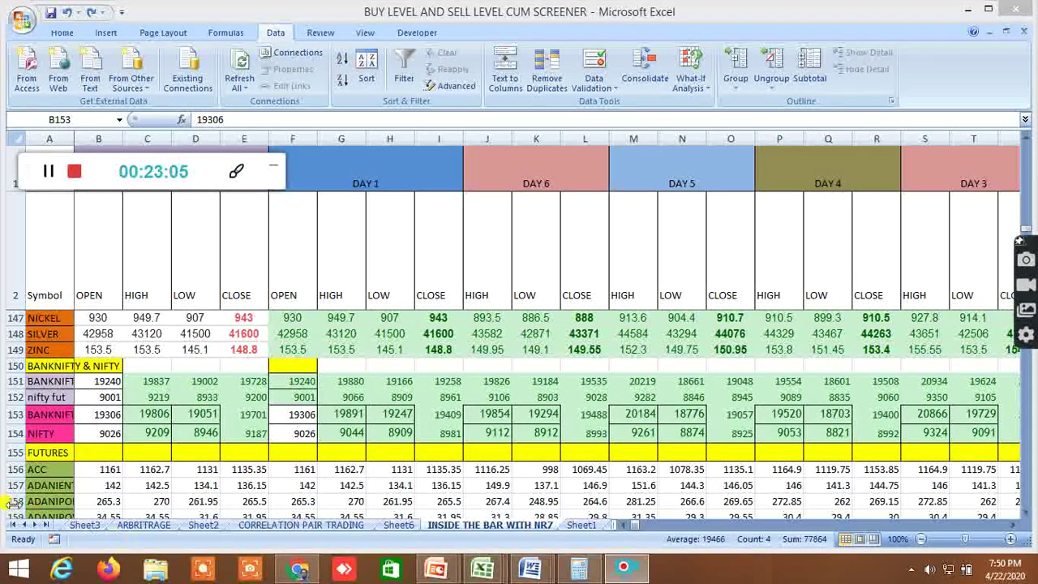
- Open the ALLBUY SELL LEVELSCUM SCREENER1 sheet and view the upside first-cycle 360 degree price analysis for BANKNIFTY and NIFTY
{"action": "left_click", "coordinate": [27, 525]}
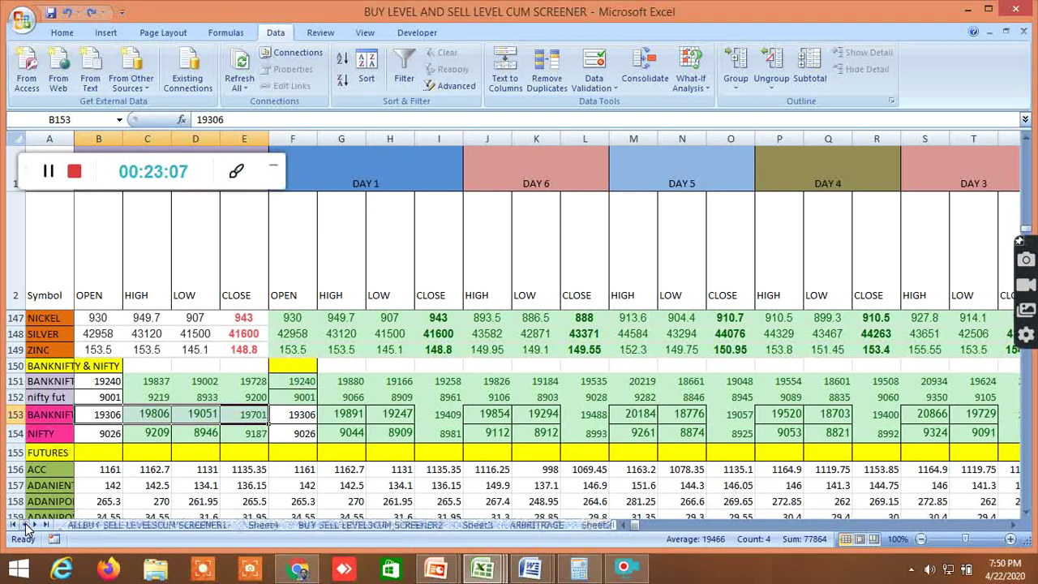
{"action": "left_click", "coordinate": [110, 527]}
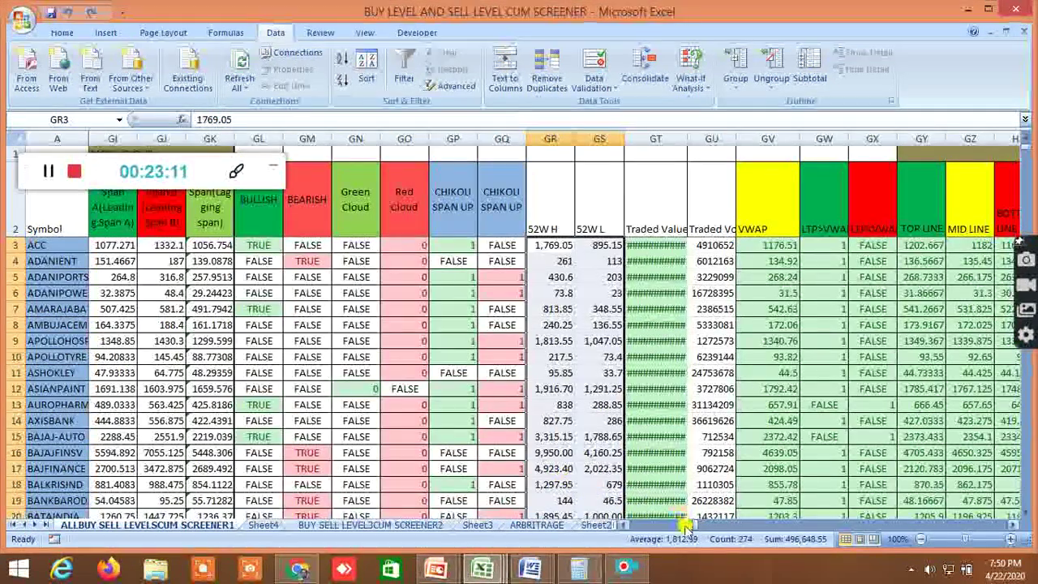
{"action": "left_click_drag", "start_coordinate": [695, 528], "coordinate": [702, 528]}
{"action": "scroll", "coordinate": [663, 438], "scroll_direction": "down", "scroll_amount": 20}
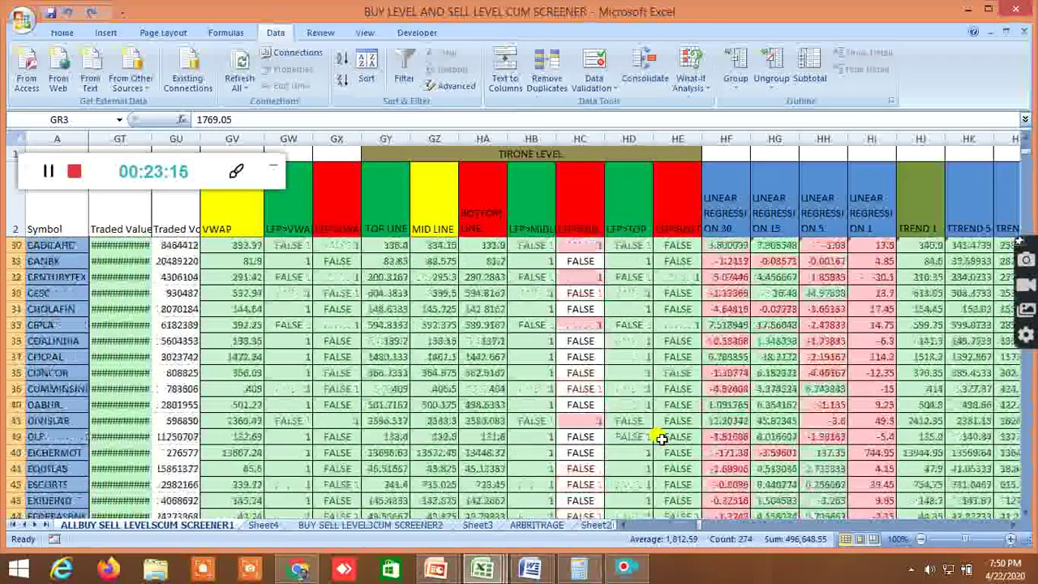
{"action": "scroll", "coordinate": [662, 438], "scroll_direction": "down", "scroll_amount": 20}
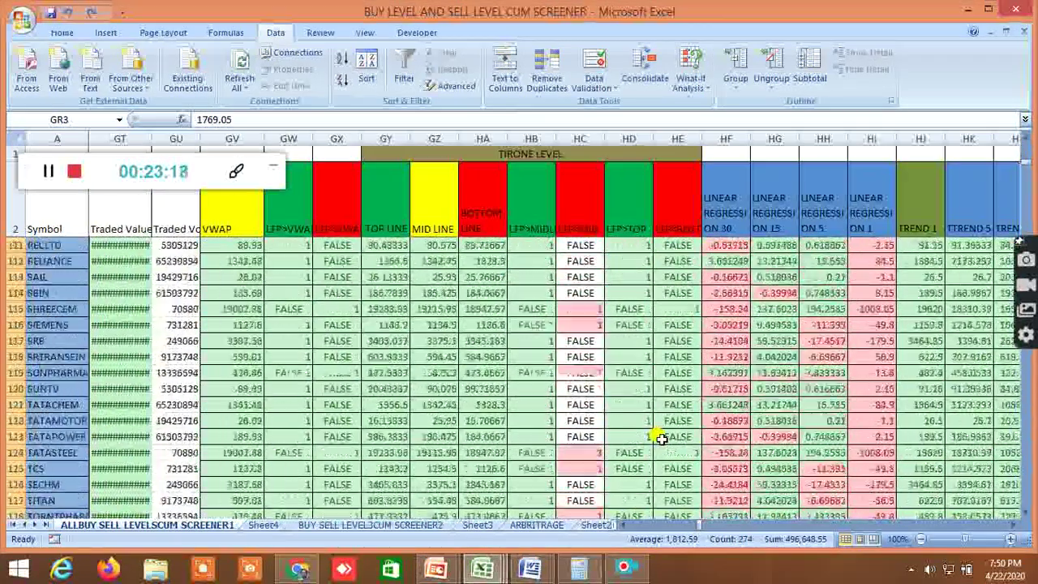
{"action": "scroll", "coordinate": [663, 438], "scroll_direction": "down", "scroll_amount": 3}
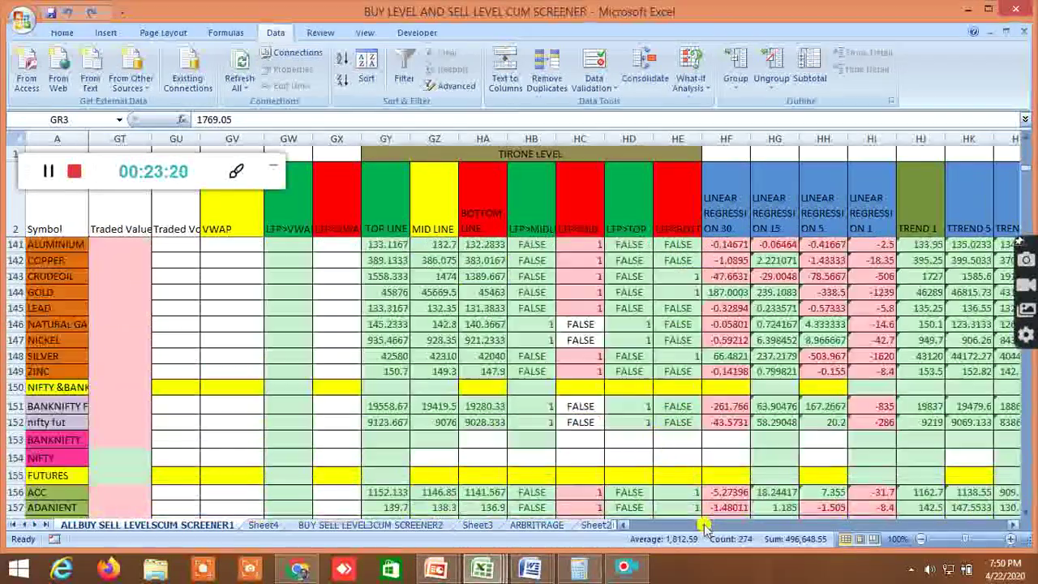
{"action": "left_click_drag", "start_coordinate": [699, 529], "coordinate": [772, 539]}
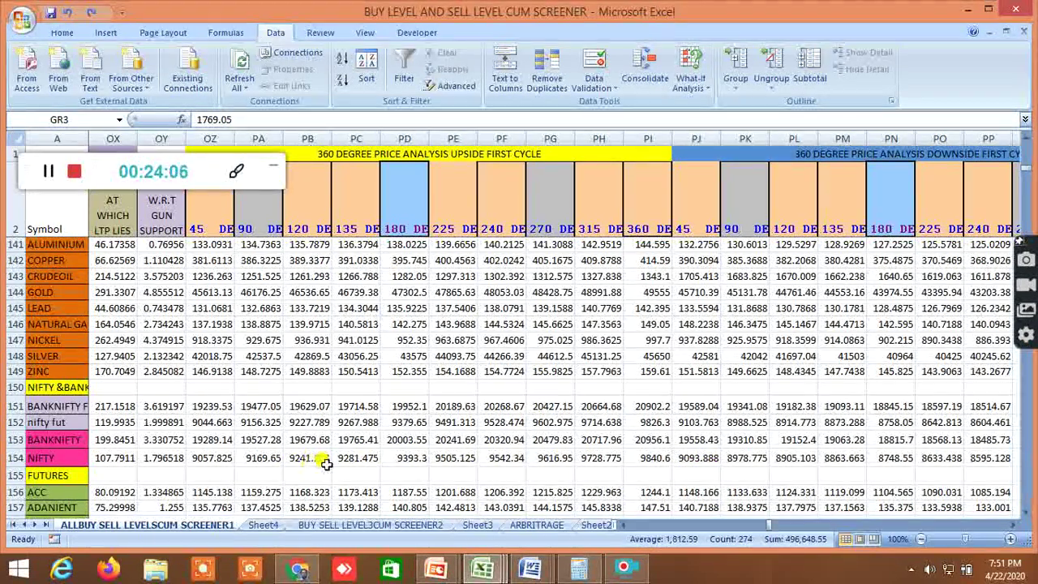
- Examine the BANKNIFTY and NIFTY 360 degree price levels from the downside first cycle through the end of the third cycle
{"action": "left_click", "coordinate": [1015, 525]}
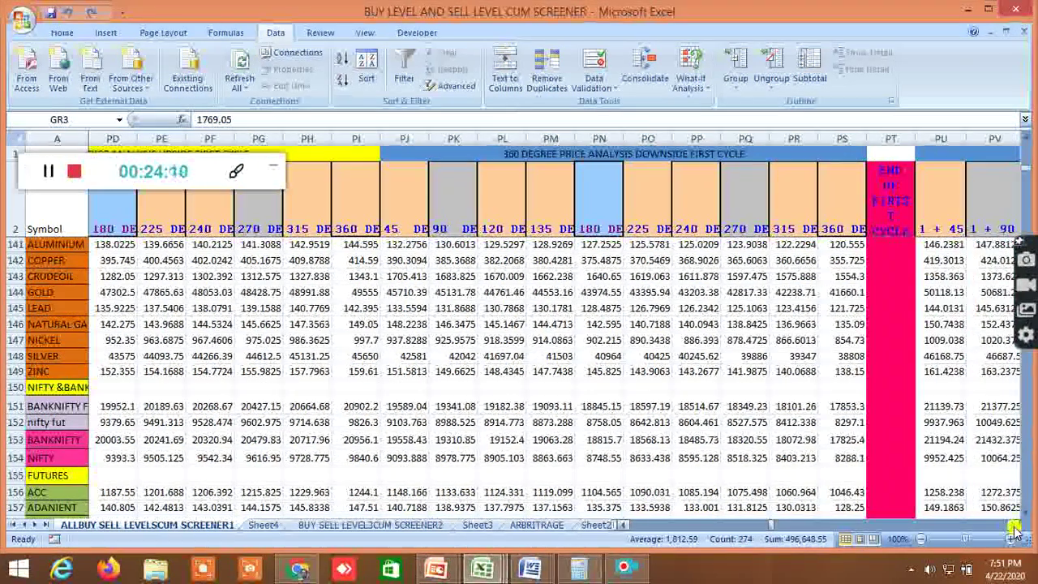
{"action": "left_click", "coordinate": [1015, 526]}
{"action": "left_click", "coordinate": [1015, 525]}
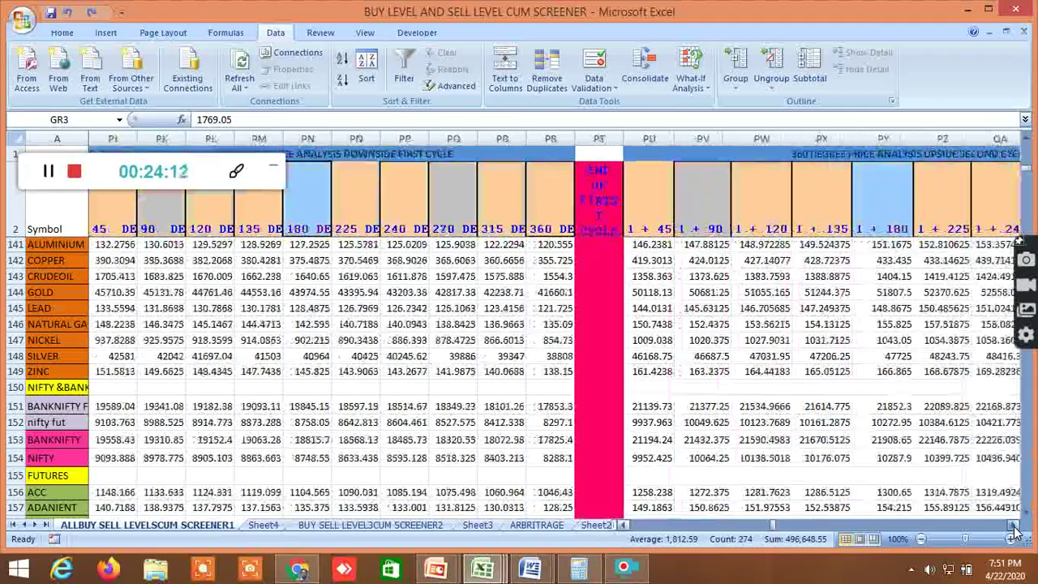
{"action": "left_click", "coordinate": [1015, 525]}
{"action": "left_click", "coordinate": [1015, 525]}
{"action": "left_click", "coordinate": [1014, 525]}
{"action": "left_click", "coordinate": [1014, 525]}
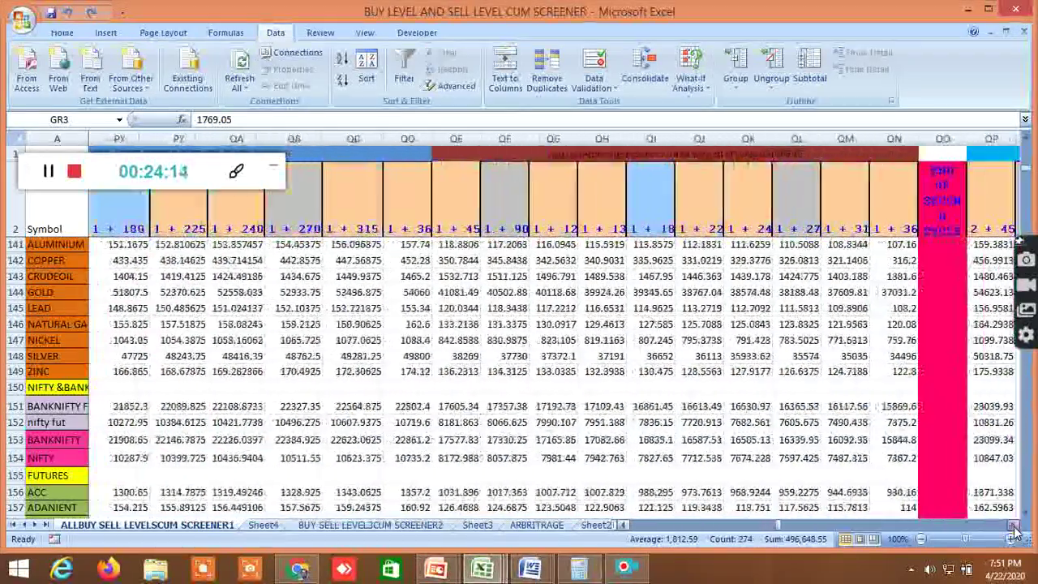
{"action": "left_click", "coordinate": [1014, 525]}
{"action": "left_click", "coordinate": [1015, 526]}
{"action": "left_click", "coordinate": [1015, 525]}
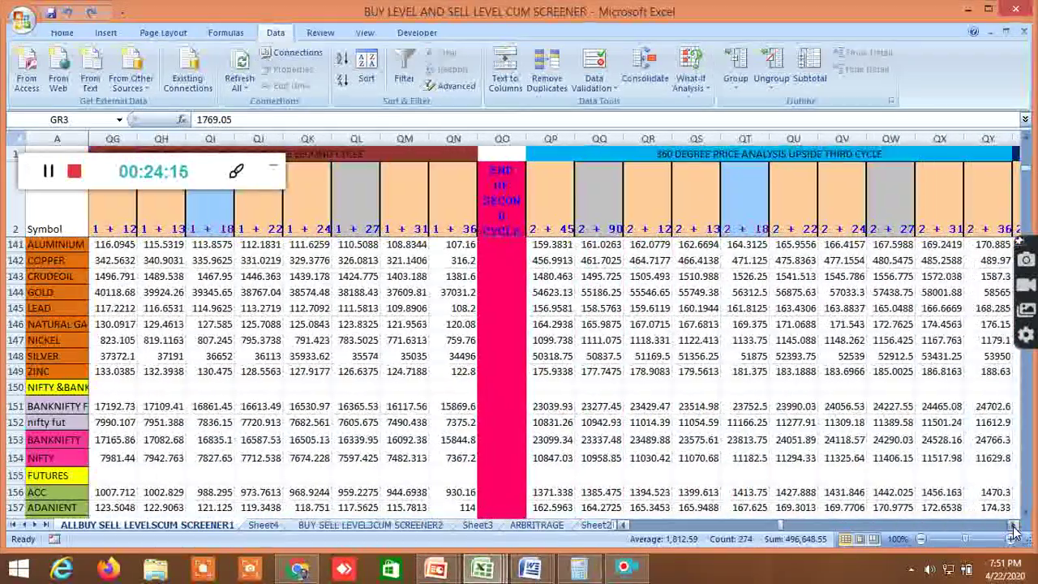
{"action": "left_click", "coordinate": [1015, 525]}
{"action": "left_click", "coordinate": [1015, 525]}
{"action": "left_click", "coordinate": [1015, 525]}
{"action": "left_click", "coordinate": [1015, 526]}
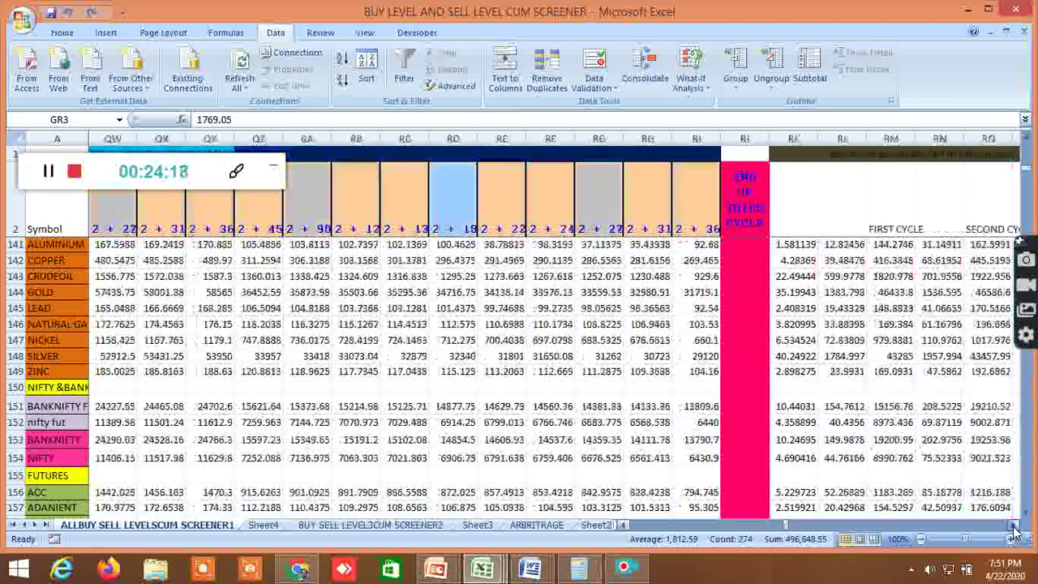
{"action": "left_click", "coordinate": [1014, 526]}
{"action": "left_click", "coordinate": [1015, 525]}
- Switch to the WORKING FILE 3 workbook and view the ATR 7 Fibonacci levels for BANKNIFTY and NIFTY on the FNO STOCK sheet
{"action": "mouse_move", "coordinate": [490, 572]}
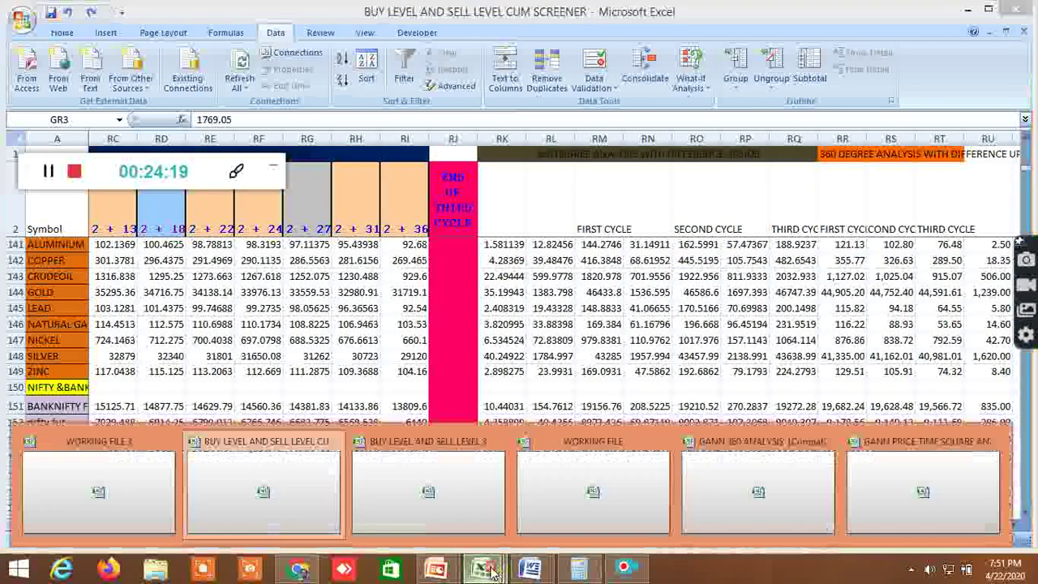
{"action": "left_click", "coordinate": [162, 487]}
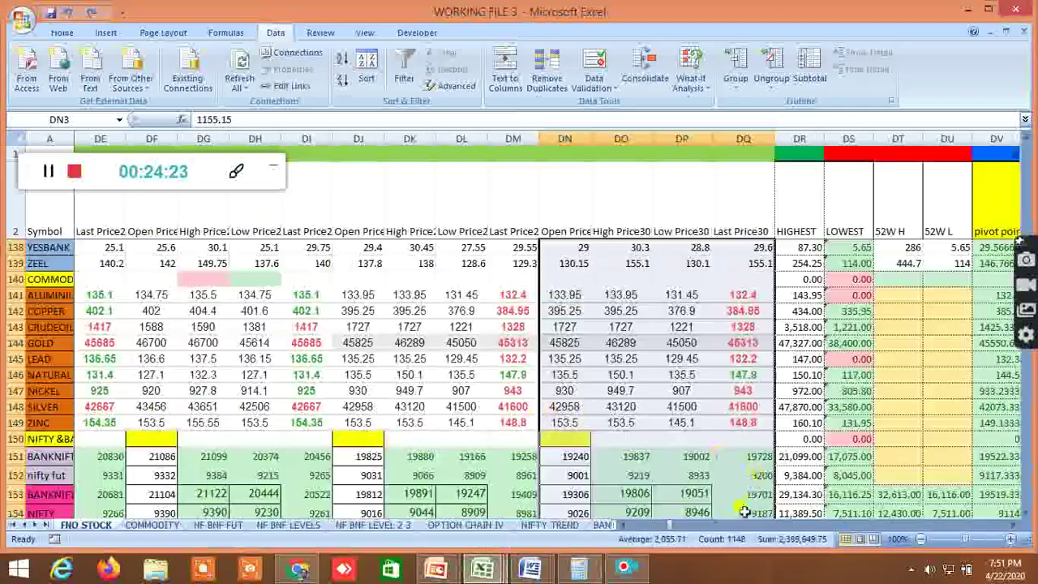
{"action": "left_click_drag", "start_coordinate": [664, 526], "coordinate": [851, 535]}
{"action": "scroll", "coordinate": [656, 432], "scroll_direction": "down", "scroll_amount": 2}
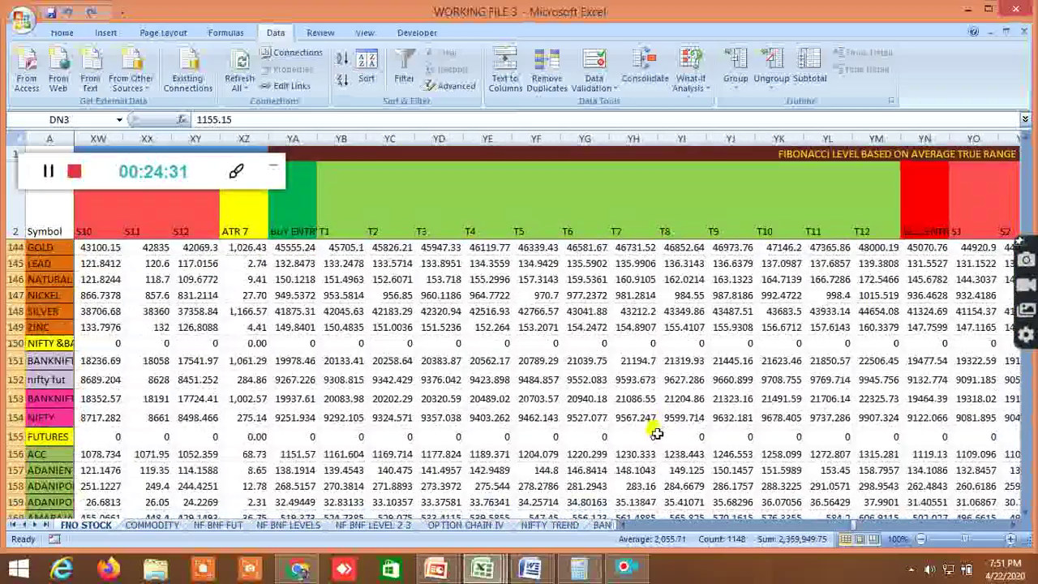
- Go back to the TIRONE LEVEL 1 columns and examine the adjoining Fibonacci buy entry and targets for BANKNIFTY and NIFTY
{"action": "left_click", "coordinate": [624, 527]}
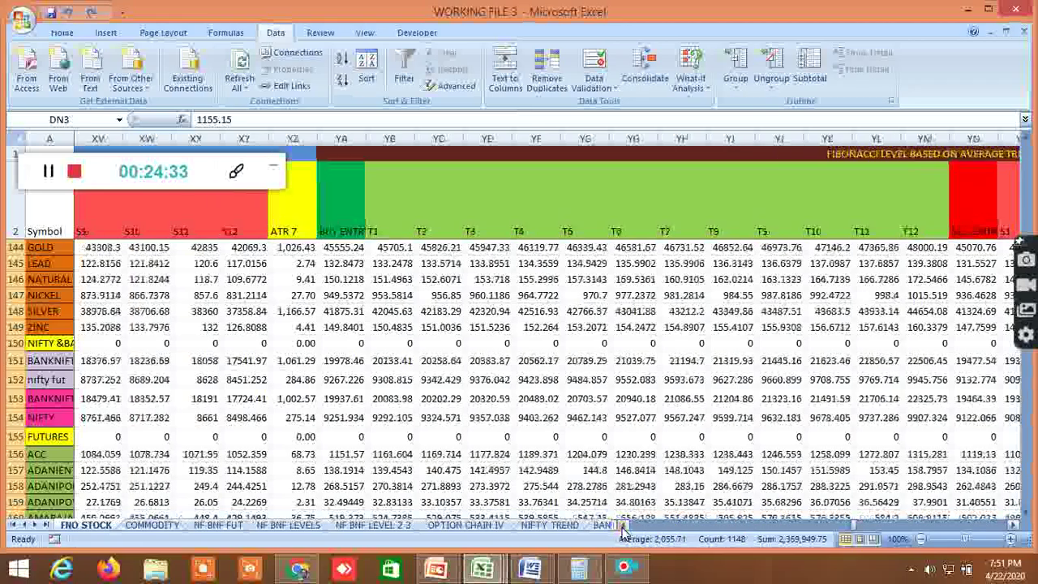
{"action": "left_click", "coordinate": [625, 527]}
{"action": "left_click", "coordinate": [625, 527]}
{"action": "left_click", "coordinate": [624, 527]}
{"action": "left_click", "coordinate": [624, 527]}
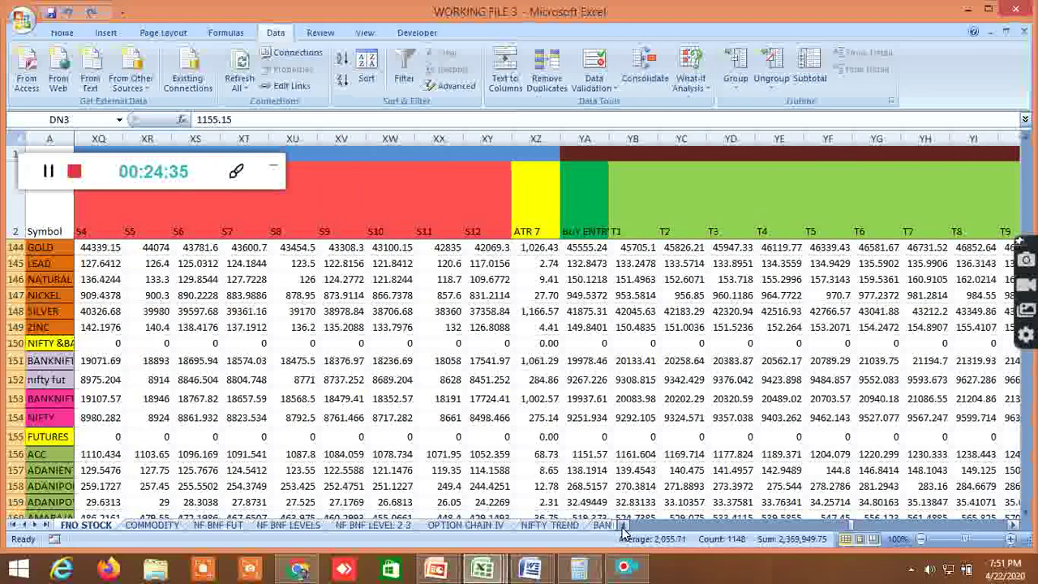
{"action": "left_click", "coordinate": [624, 527]}
{"action": "left_click", "coordinate": [625, 527]}
{"action": "left_click", "coordinate": [624, 527]}
{"action": "left_click", "coordinate": [624, 527]}
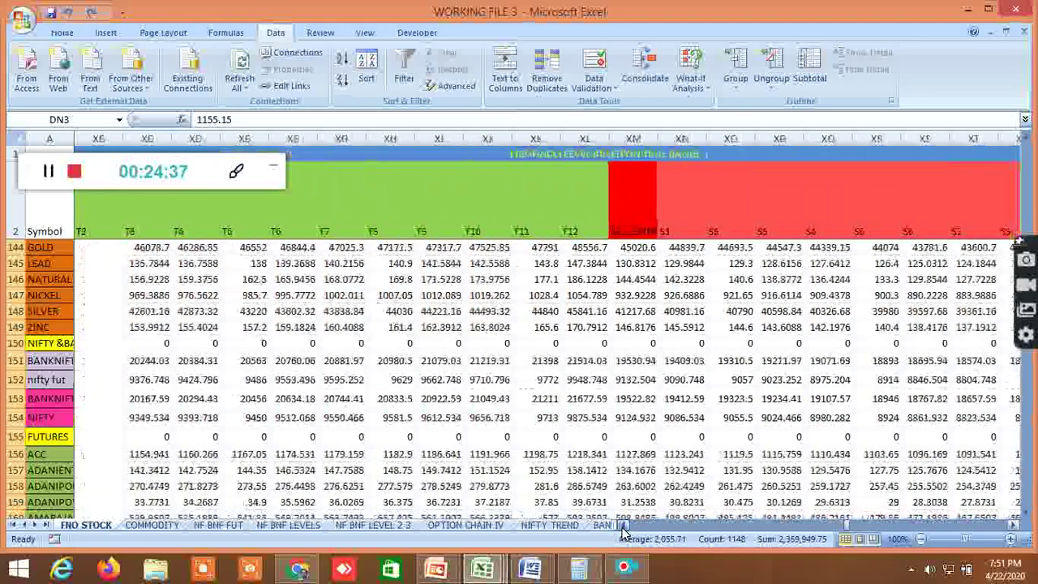
{"action": "left_click", "coordinate": [624, 527]}
{"action": "left_click", "coordinate": [624, 527]}
{"action": "left_click", "coordinate": [624, 527]}
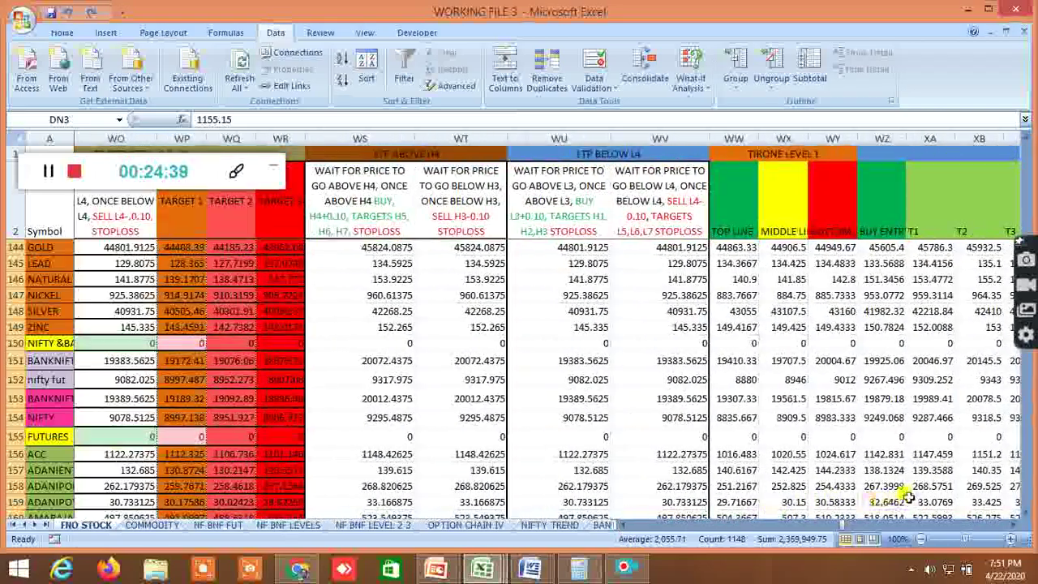
{"action": "left_click", "coordinate": [1011, 525]}
{"action": "left_click", "coordinate": [1011, 525]}
{"action": "left_click", "coordinate": [1010, 525]}
{"action": "left_click", "coordinate": [1010, 525]}
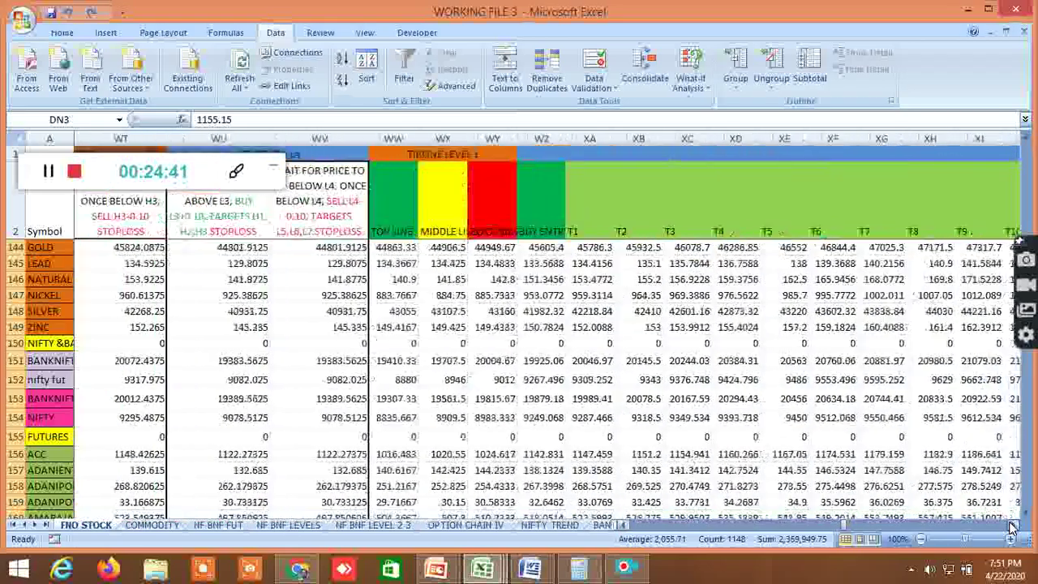
{"action": "left_click", "coordinate": [1011, 525]}
{"action": "left_click", "coordinate": [1011, 525]}
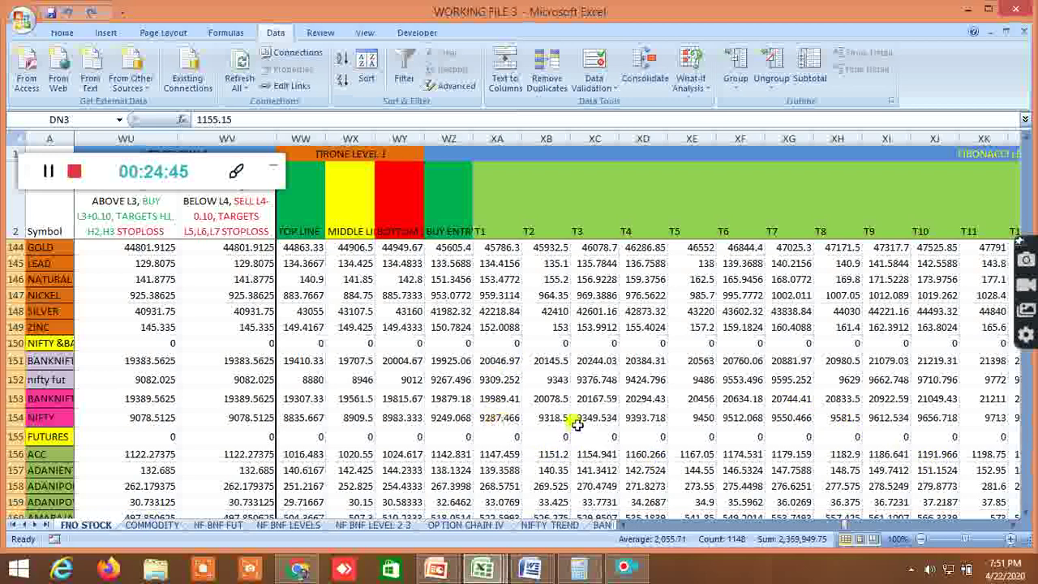
- Examine the sell entry and S1 to S12 levels of the Fibonacci block preceding the ATR 7 column
{"action": "left_click", "coordinate": [1015, 525]}
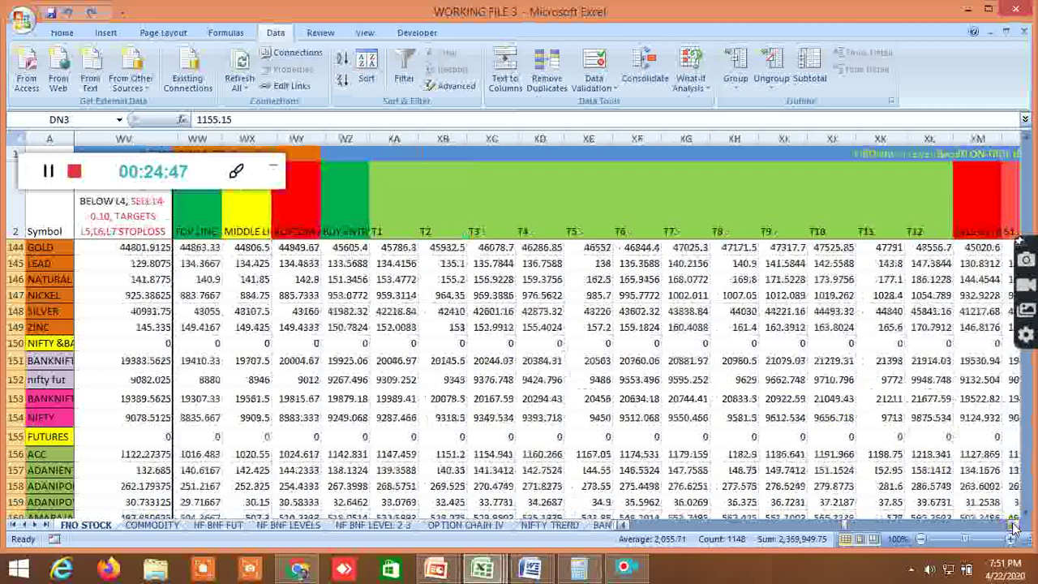
{"action": "left_click", "coordinate": [1015, 525]}
{"action": "left_click", "coordinate": [1015, 525]}
{"action": "left_click", "coordinate": [1015, 525]}
{"action": "left_click", "coordinate": [1014, 526]}
{"action": "left_click", "coordinate": [1015, 525]}
{"action": "left_click", "coordinate": [1015, 526]}
{"action": "left_click", "coordinate": [1014, 525]}
{"action": "left_click", "coordinate": [1014, 526]}
{"action": "left_click", "coordinate": [1013, 526]}
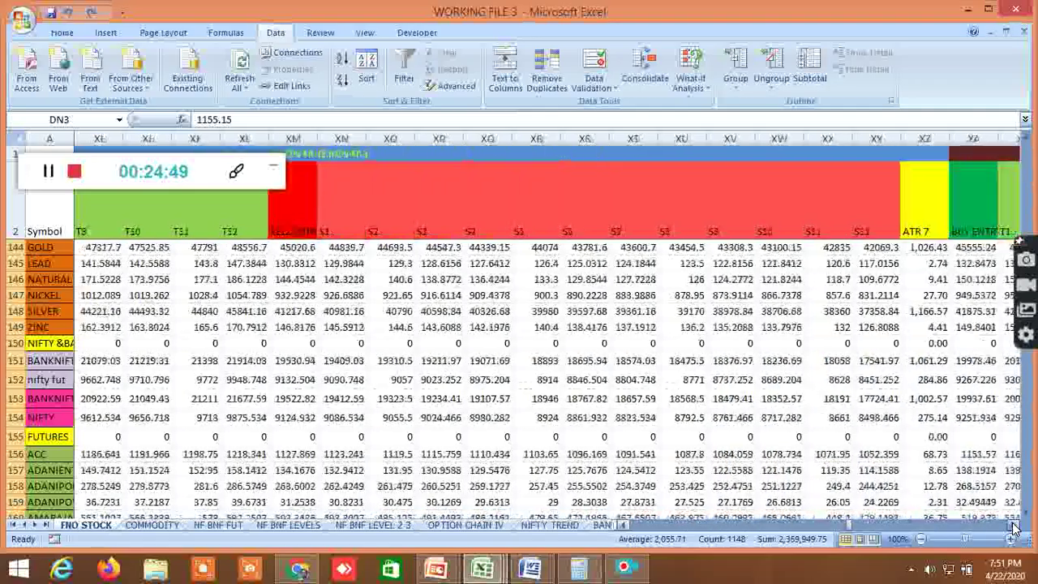
- Examine the NIFTY and BANKNIFTY Fibonacci levels based on Average True Range 7, from buy entry through S12
{"action": "left_click", "coordinate": [1013, 525]}
{"action": "left_click", "coordinate": [1013, 525]}
{"action": "left_click", "coordinate": [1013, 525]}
{"action": "left_click", "coordinate": [1013, 525]}
{"action": "left_click", "coordinate": [1014, 526]}
{"action": "left_click", "coordinate": [1014, 525]}
{"action": "left_click", "coordinate": [1013, 525]}
{"action": "left_click", "coordinate": [1013, 526]}
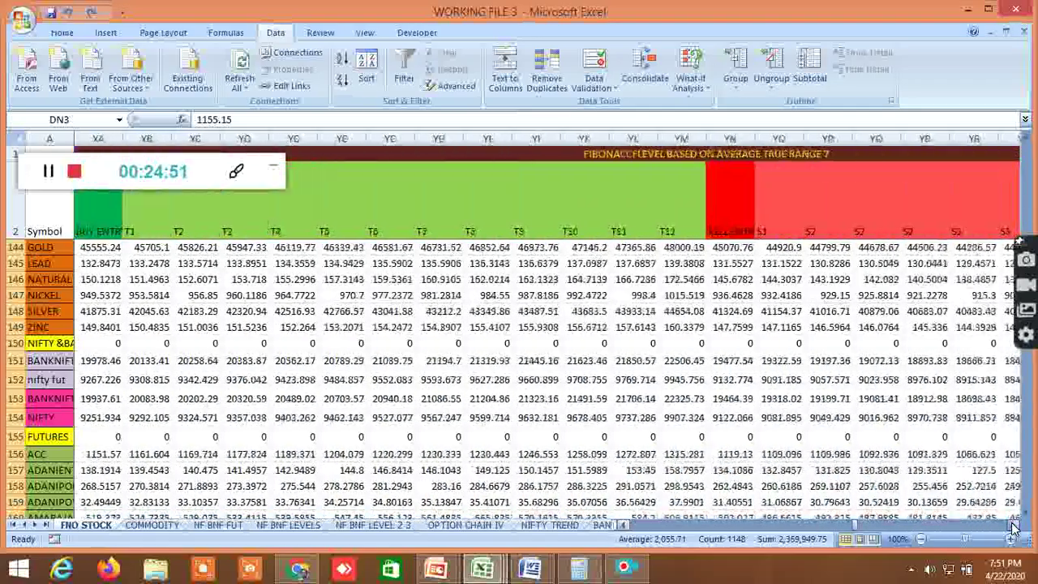
{"action": "left_click", "coordinate": [1013, 525]}
{"action": "left_click", "coordinate": [1014, 525]}
{"action": "left_click", "coordinate": [1013, 525]}
{"action": "left_click", "coordinate": [1013, 525]}
{"action": "left_click", "coordinate": [1013, 525]}
{"action": "left_click", "coordinate": [1013, 525]}
{"action": "left_click", "coordinate": [1013, 525]}
{"action": "left_click", "coordinate": [1013, 525]}
{"action": "left_click", "coordinate": [1013, 525]}
{"action": "left_click", "coordinate": [1014, 525]}
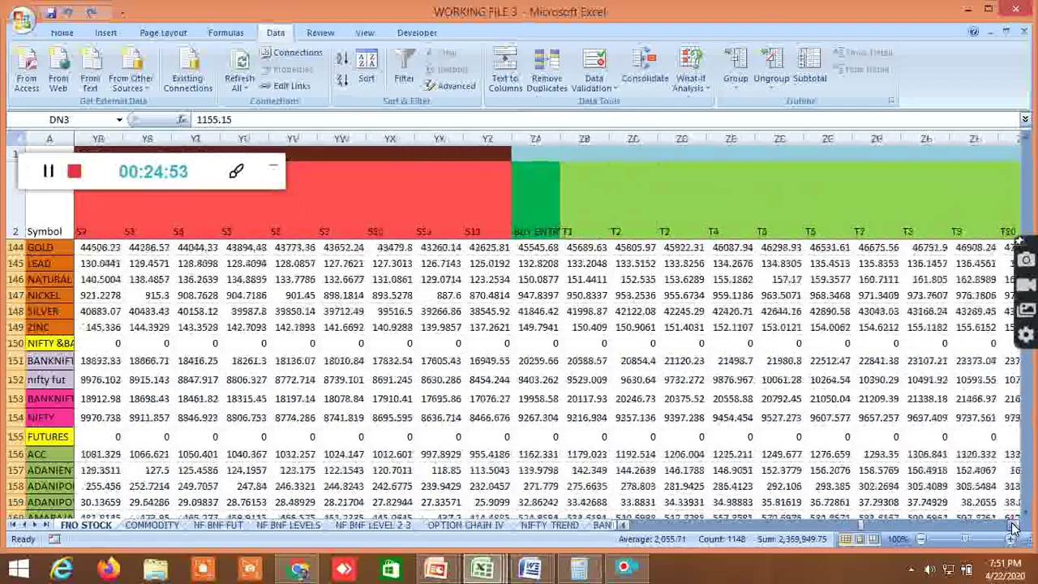
- Examine the buy entry, T1 to T12 targets and sell levels in the Fibonacci block following ATR 7
{"action": "left_click", "coordinate": [1013, 525]}
{"action": "left_click", "coordinate": [1013, 526]}
{"action": "left_click", "coordinate": [1014, 525]}
{"action": "left_click", "coordinate": [1013, 526]}
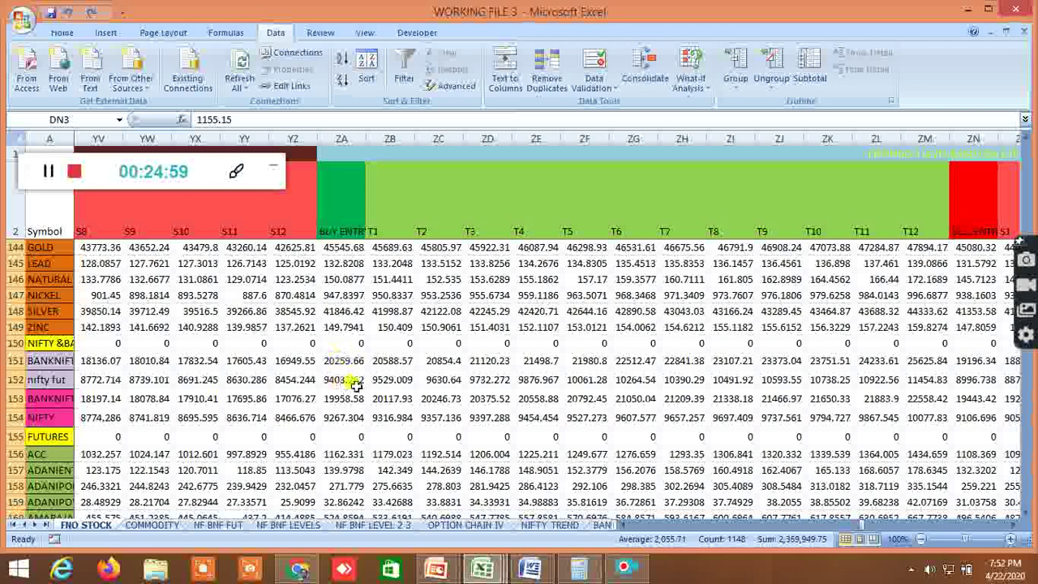
{"action": "left_click", "coordinate": [1013, 525]}
{"action": "left_click", "coordinate": [1013, 525]}
{"action": "left_click", "coordinate": [1013, 525]}
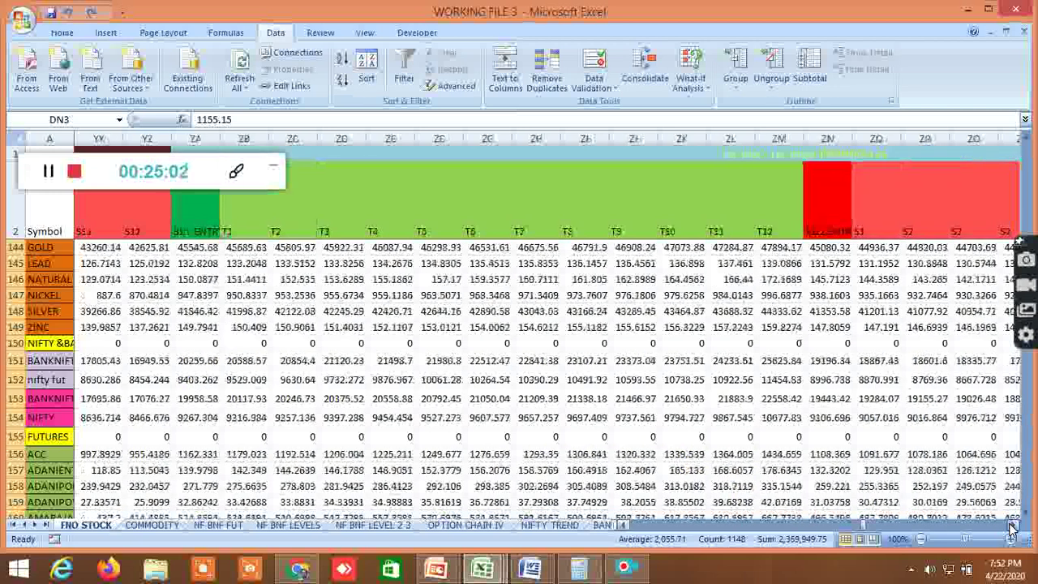
{"action": "left_click", "coordinate": [1013, 525]}
{"action": "left_click", "coordinate": [1014, 525]}
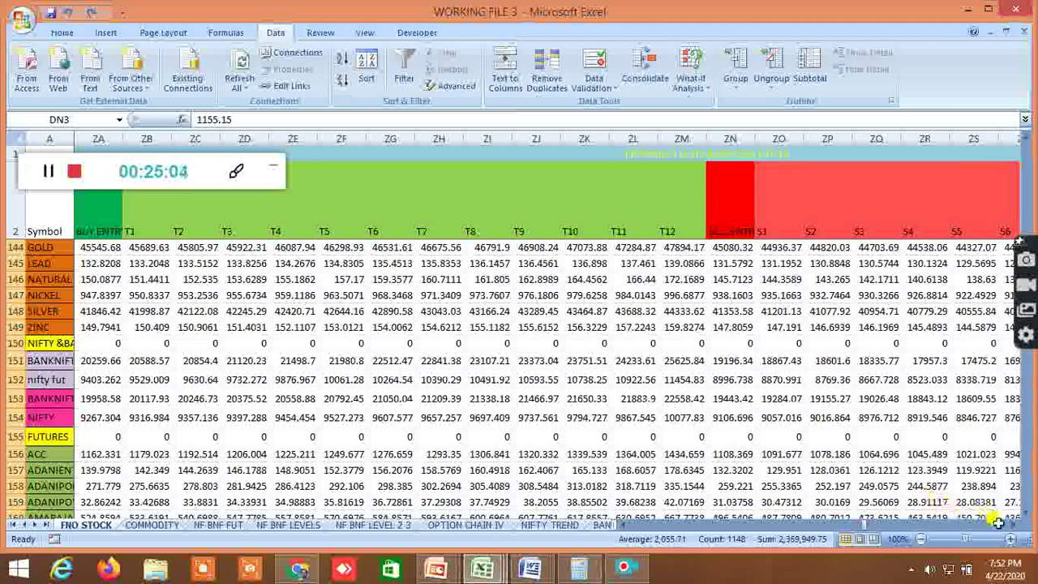
- View the Fibonacci levels beside ATR 29 and the Gann angles based on True Range 1 and daily ATR 14
{"action": "left_click_drag", "start_coordinate": [1015, 526], "coordinate": [1016, 526]}
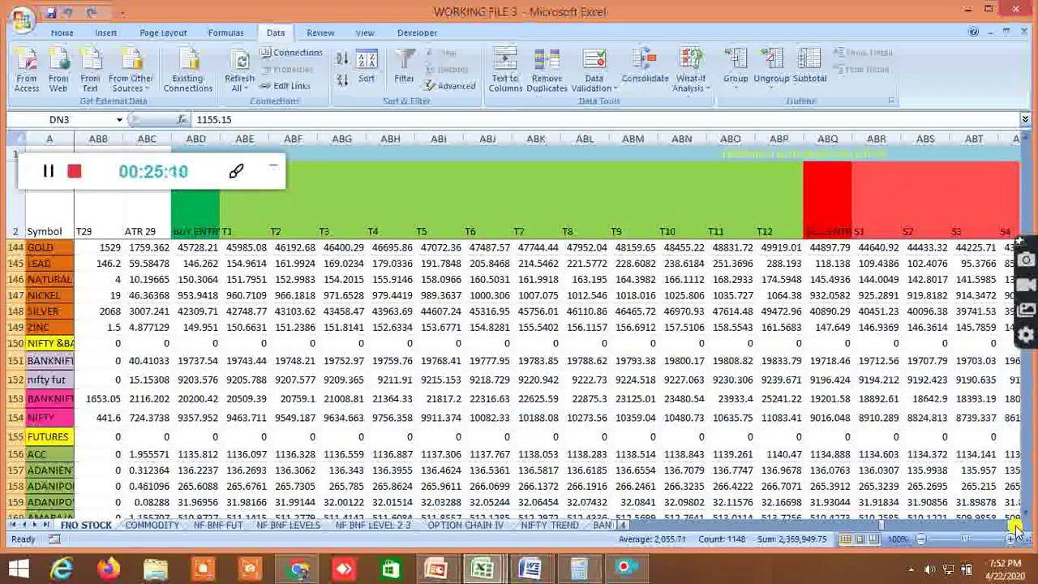
{"action": "left_click", "coordinate": [1015, 526]}
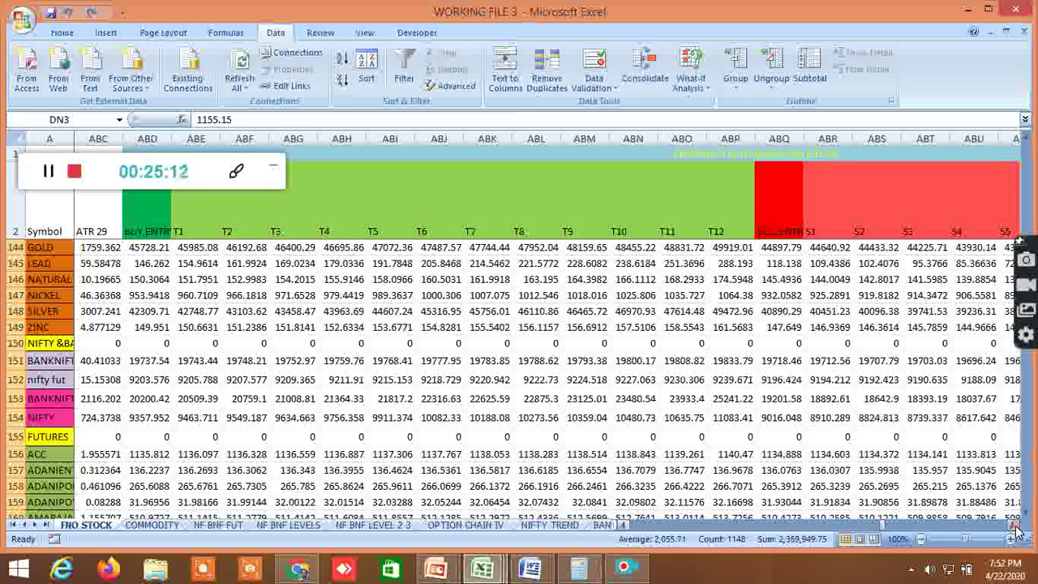
{"action": "left_click_drag", "start_coordinate": [1016, 526], "coordinate": [1015, 528]}
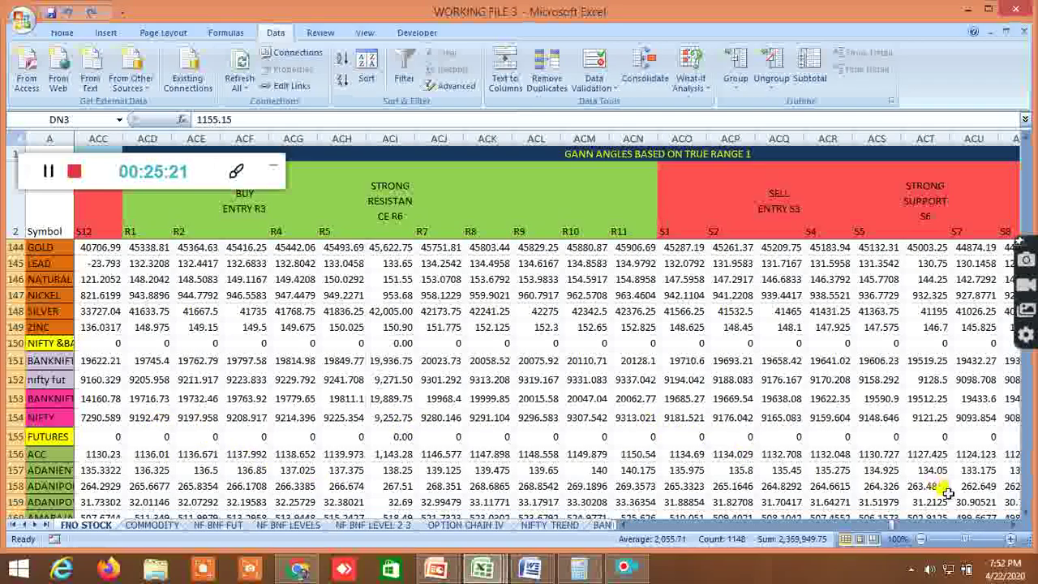
{"action": "left_click", "coordinate": [1018, 525]}
{"action": "left_click_drag", "start_coordinate": [1018, 526], "coordinate": [1018, 526]}
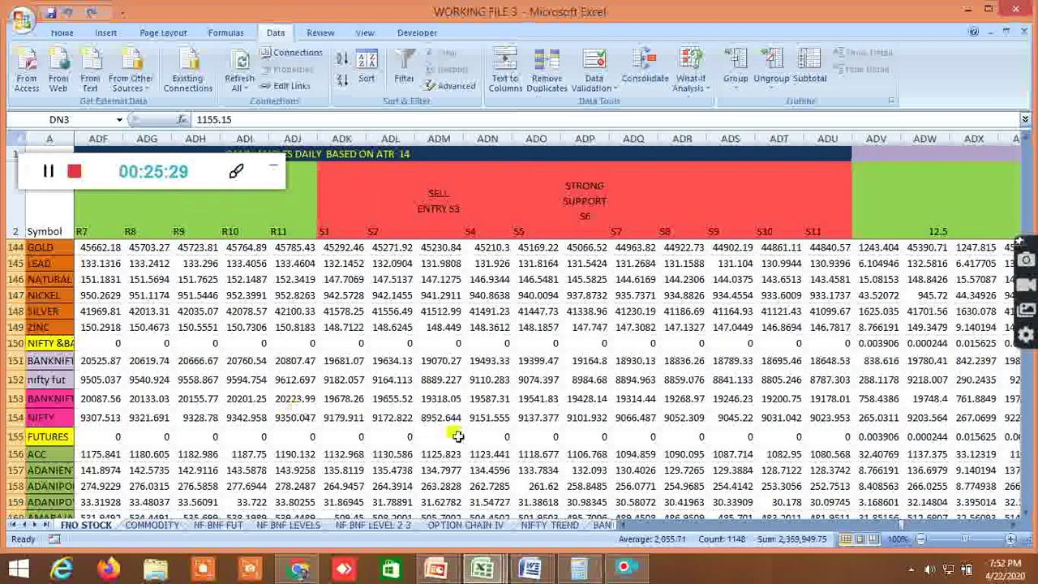
- View the Gann degree levels from 12.5 to 360 for NIFTY and BANKNIFTY, including the 7-day standard deviation block
{"action": "left_click_drag", "start_coordinate": [1015, 527], "coordinate": [1013, 529]}
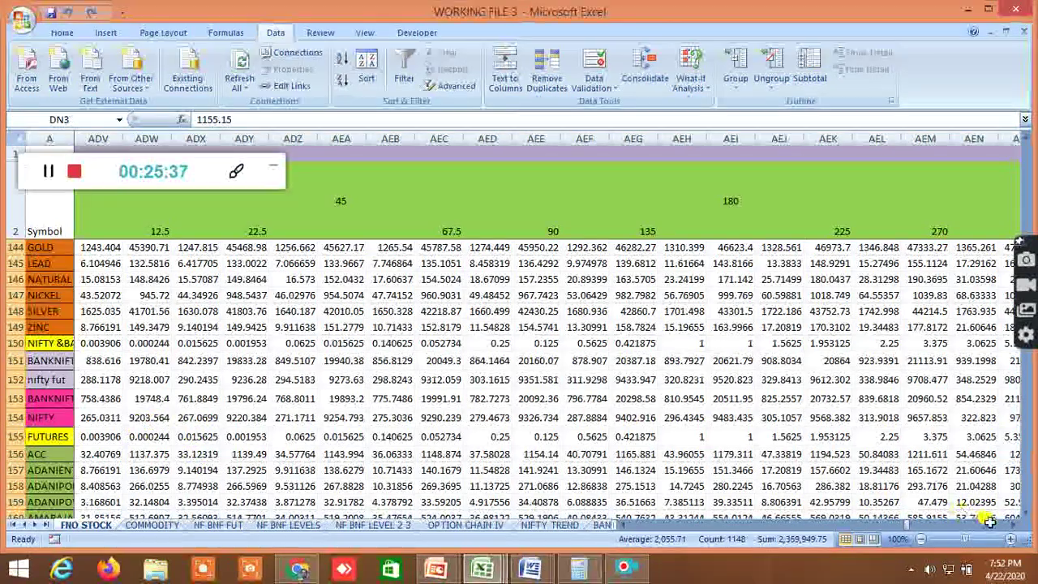
{"action": "left_click_drag", "start_coordinate": [1013, 528], "coordinate": [1013, 529]}
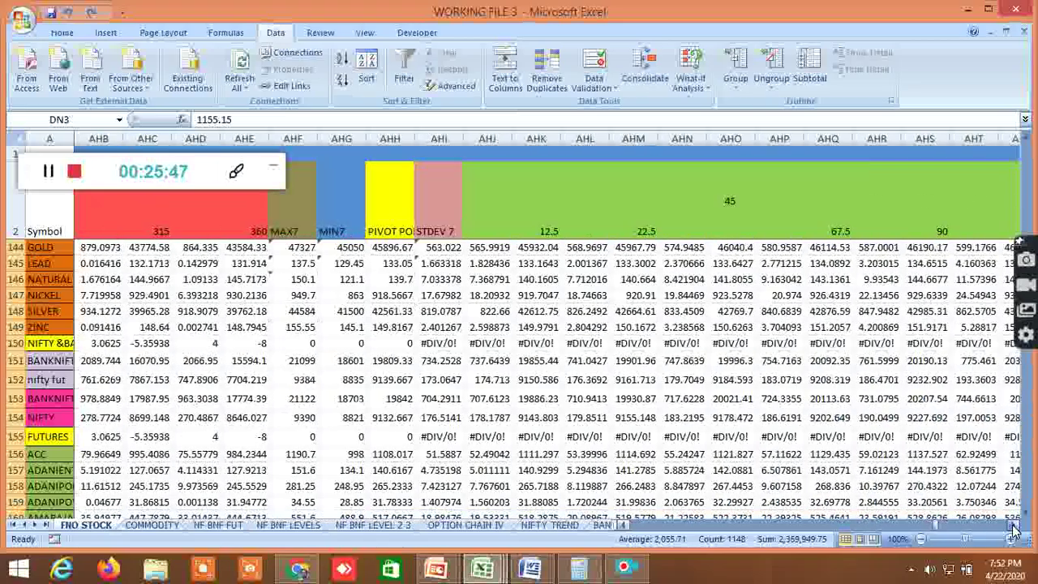
{"action": "left_click_drag", "start_coordinate": [1013, 529], "coordinate": [1013, 528]}
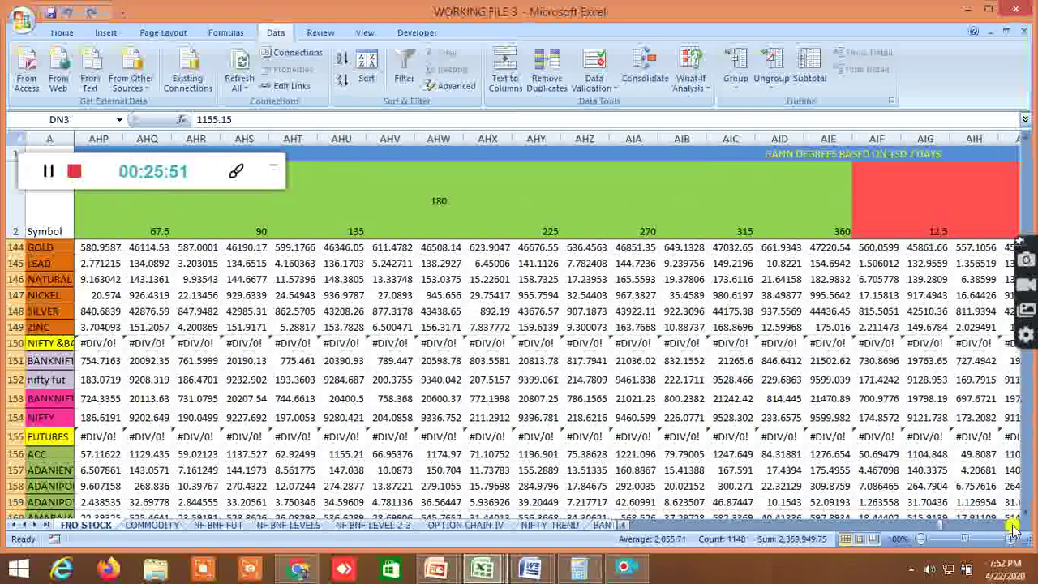
- View the monthly Fibonacci levels linked with India VIX and the remaining level columns to the end of the sheet
{"action": "left_click_drag", "start_coordinate": [1013, 529], "coordinate": [1013, 529]}
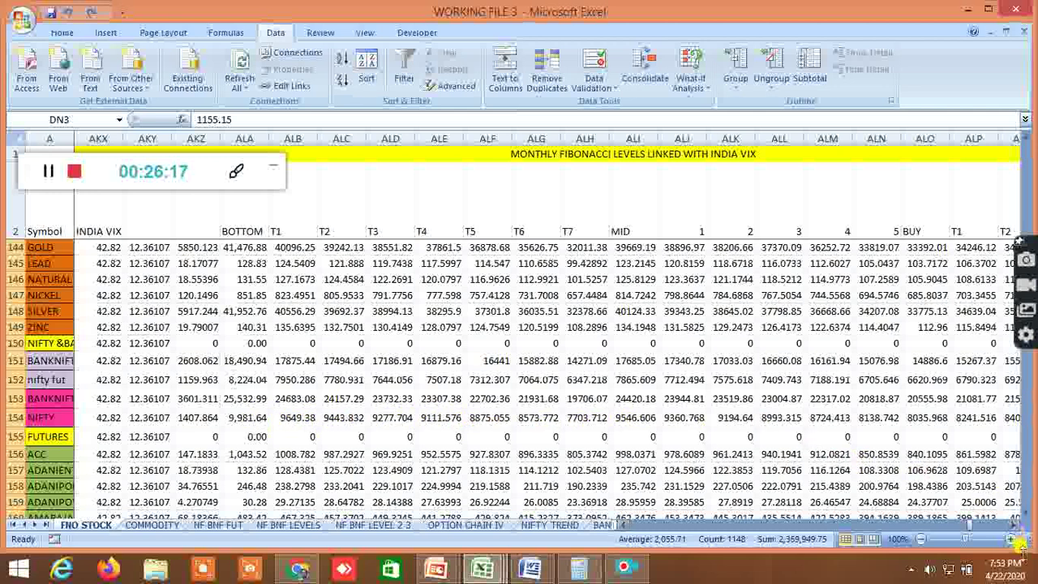
{"action": "scroll", "coordinate": [1015, 527], "scroll_direction": "right", "scroll_amount": 9}
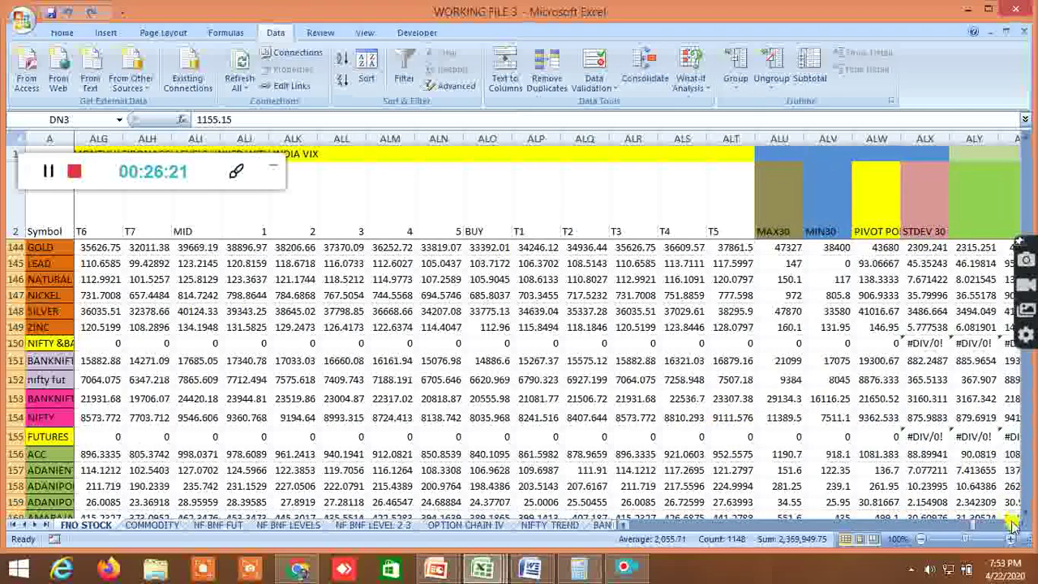
{"action": "left_click", "coordinate": [1013, 525]}
{"action": "left_click_drag", "start_coordinate": [1013, 525], "coordinate": [1013, 525]}
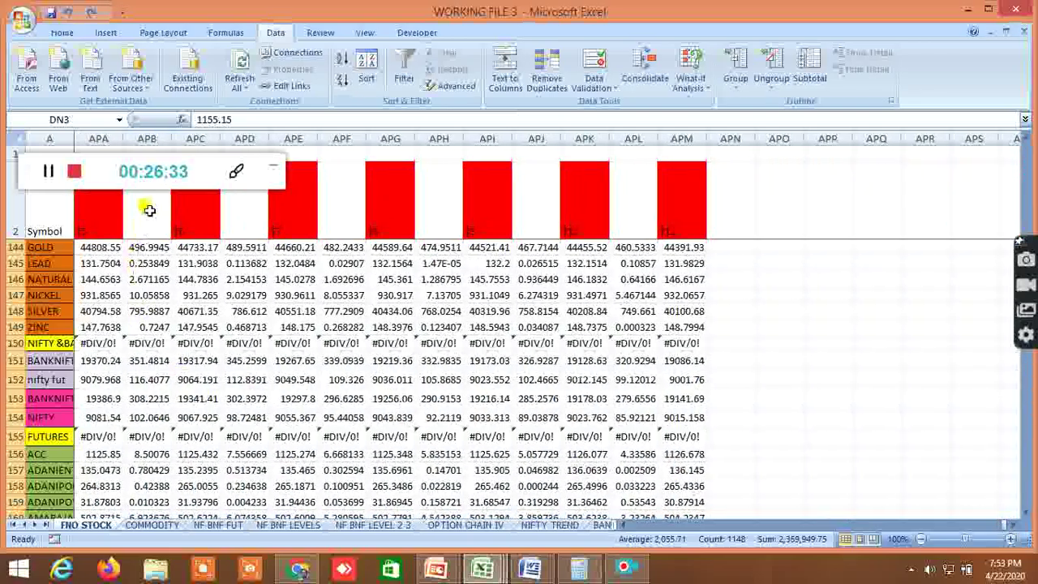